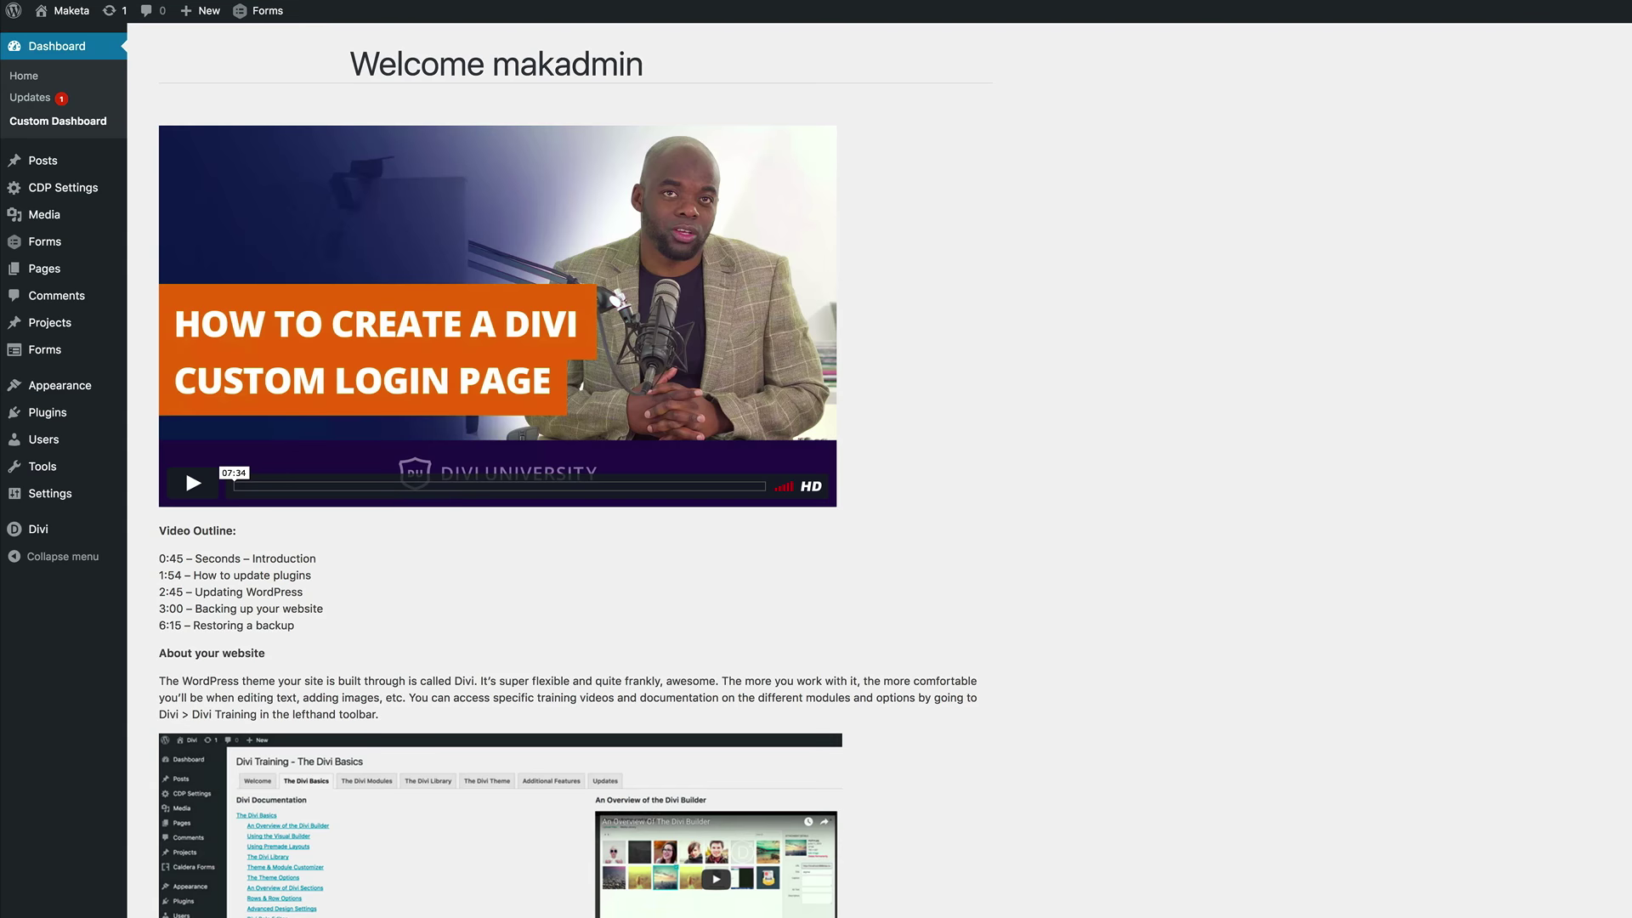
- Scroll down and back up through the custom dashboard's video and outline
scroll(575, 467, down, 2)
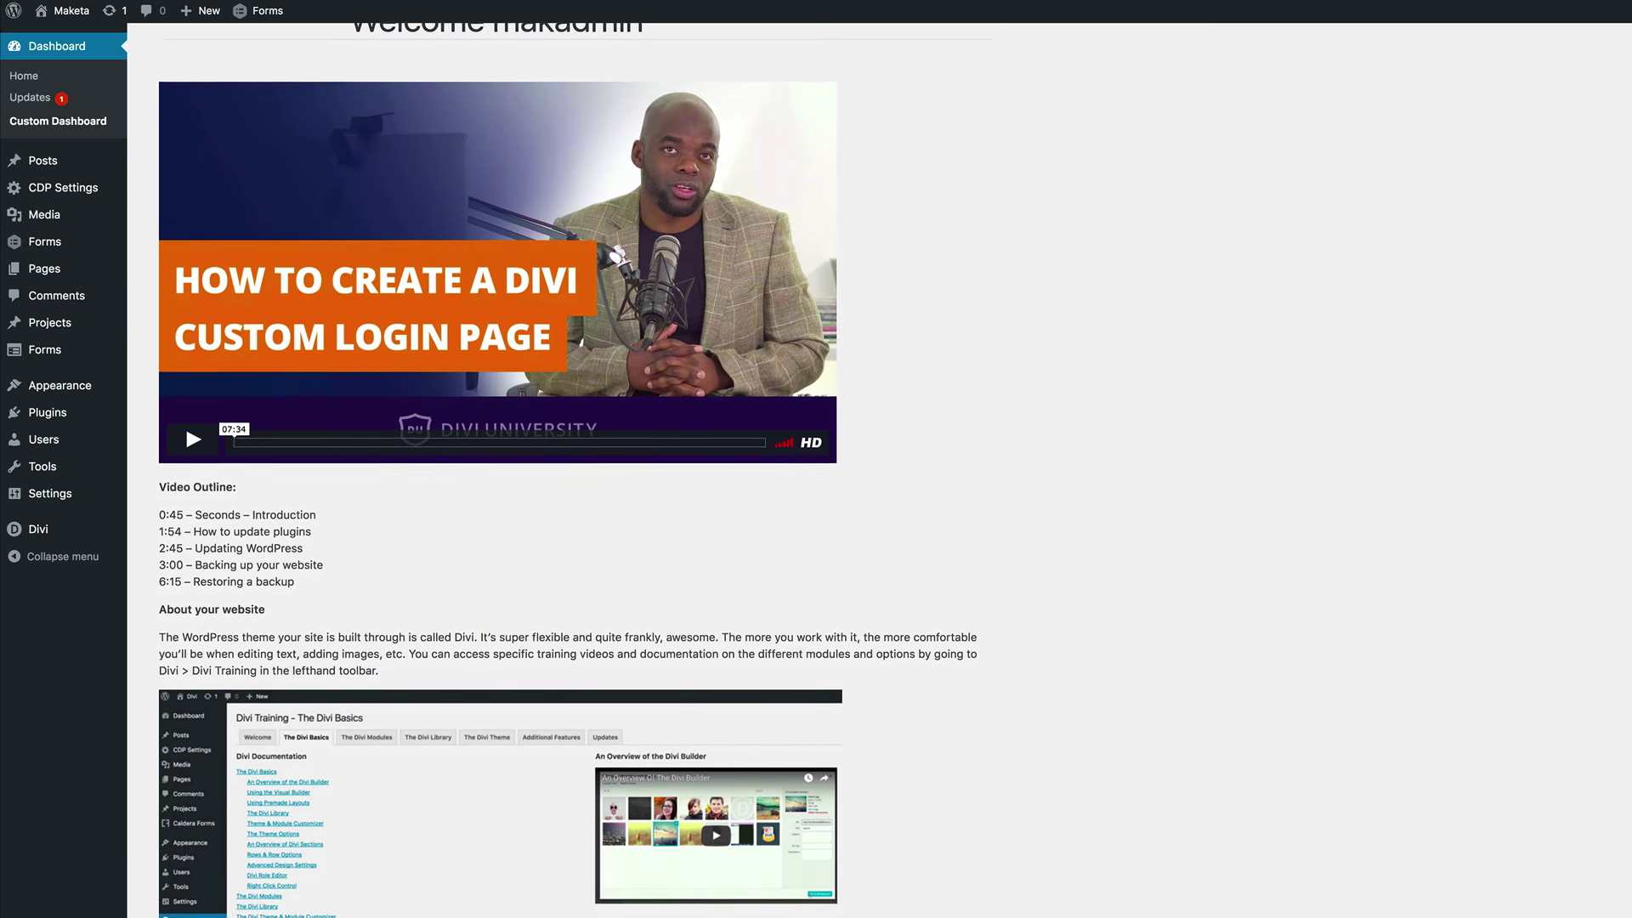
scroll(568, 471, down, 3)
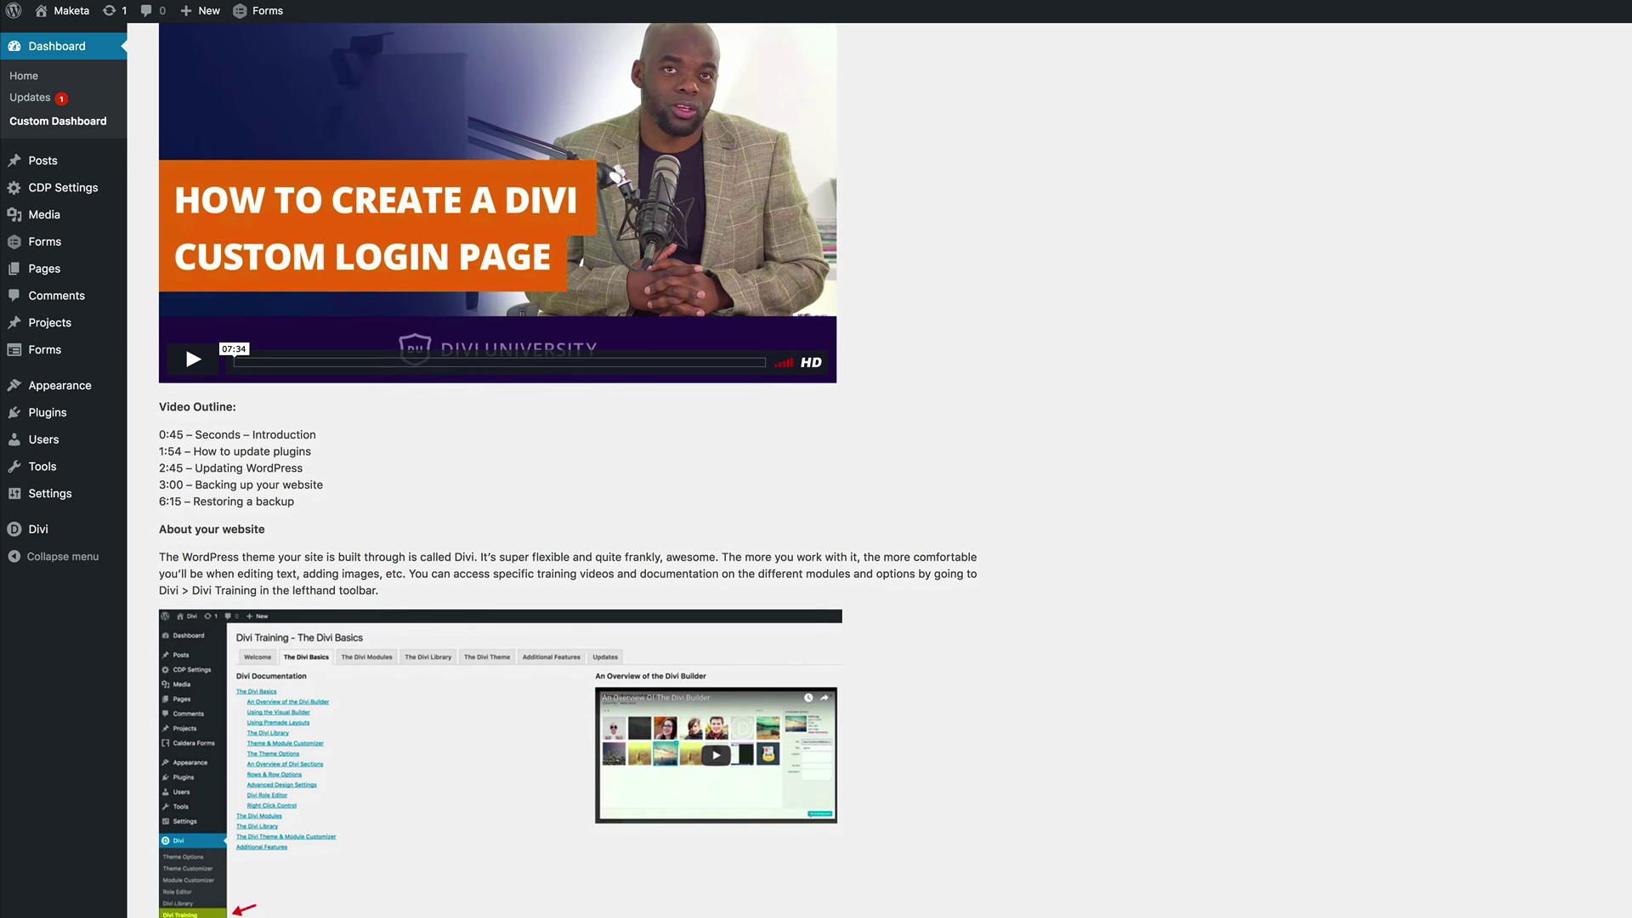
scroll(568, 470, down, 3)
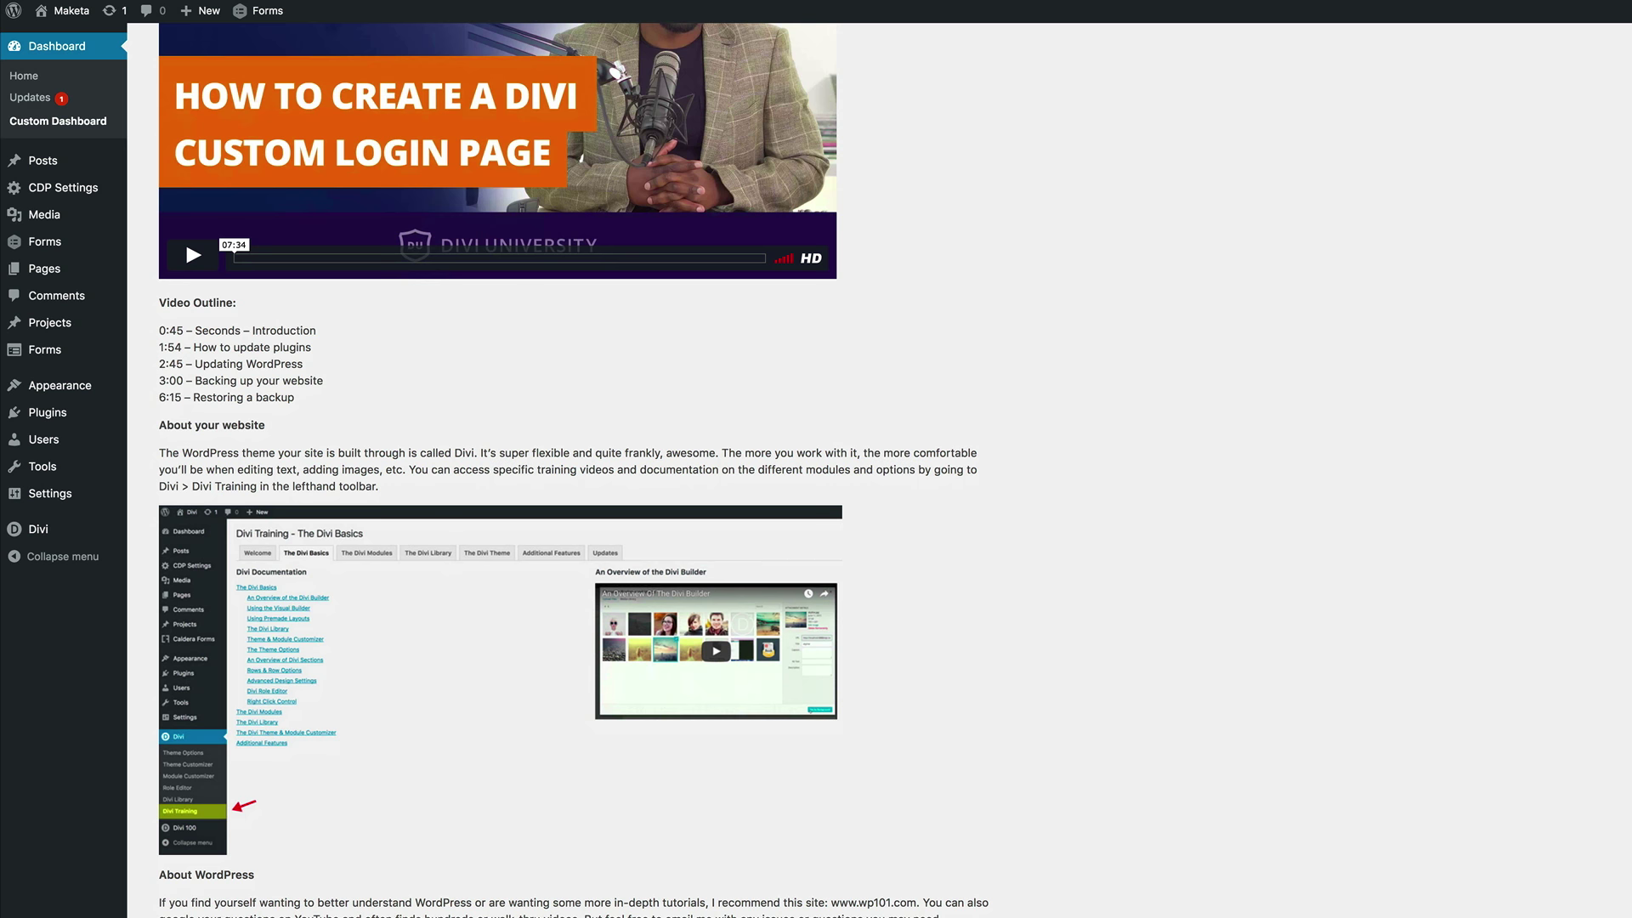
scroll(567, 471, up, 5)
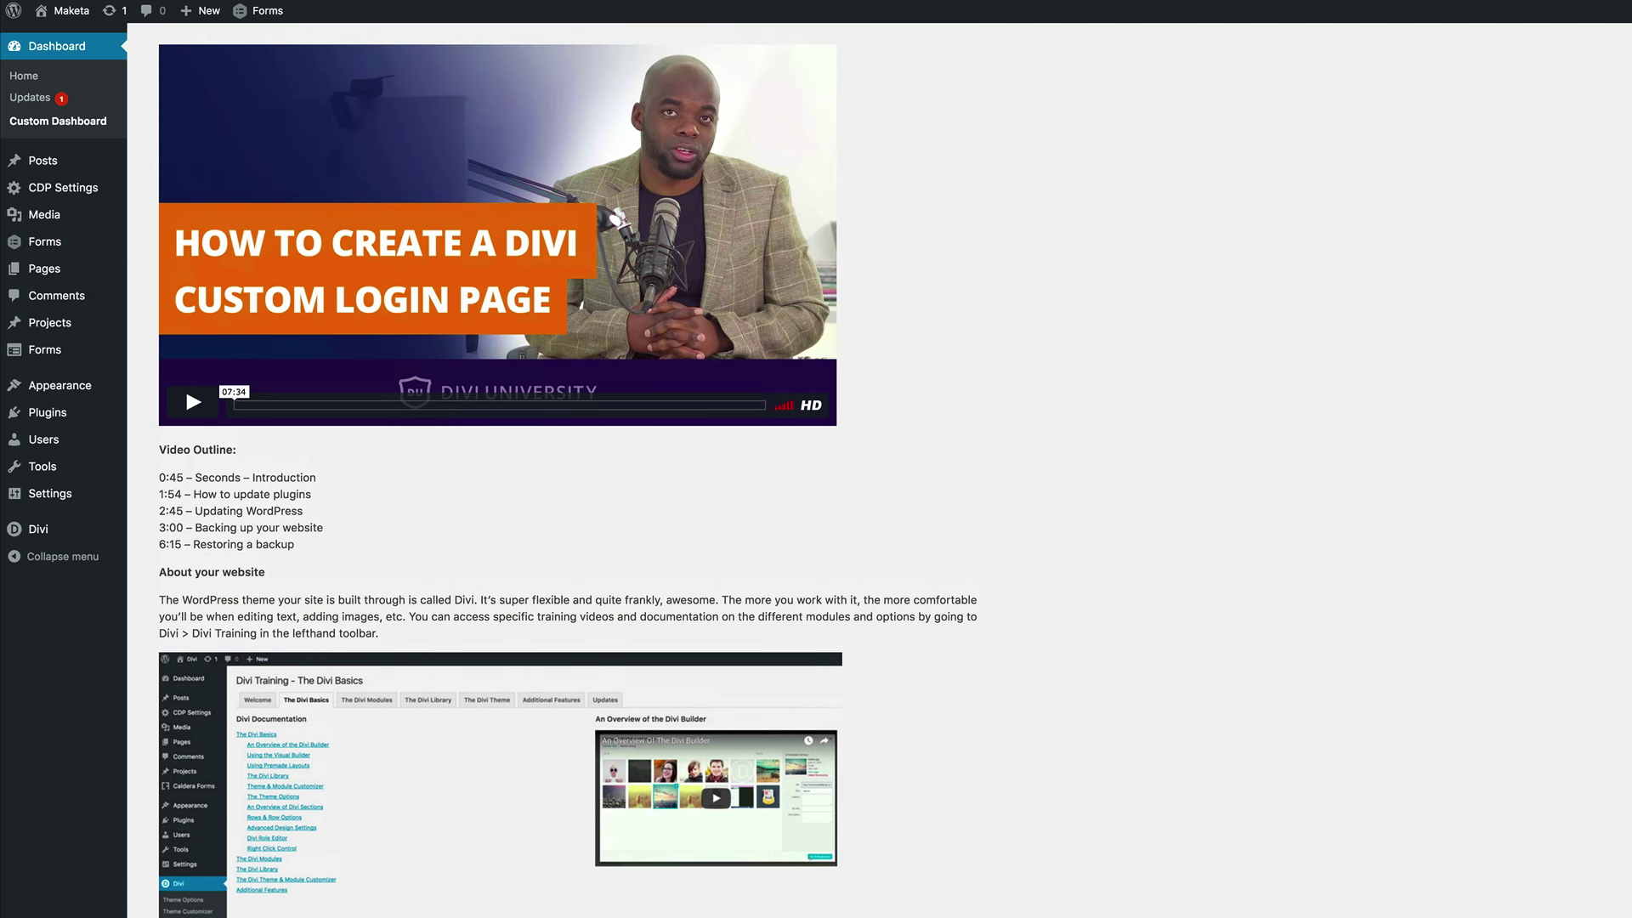
scroll(568, 470, up, 3)
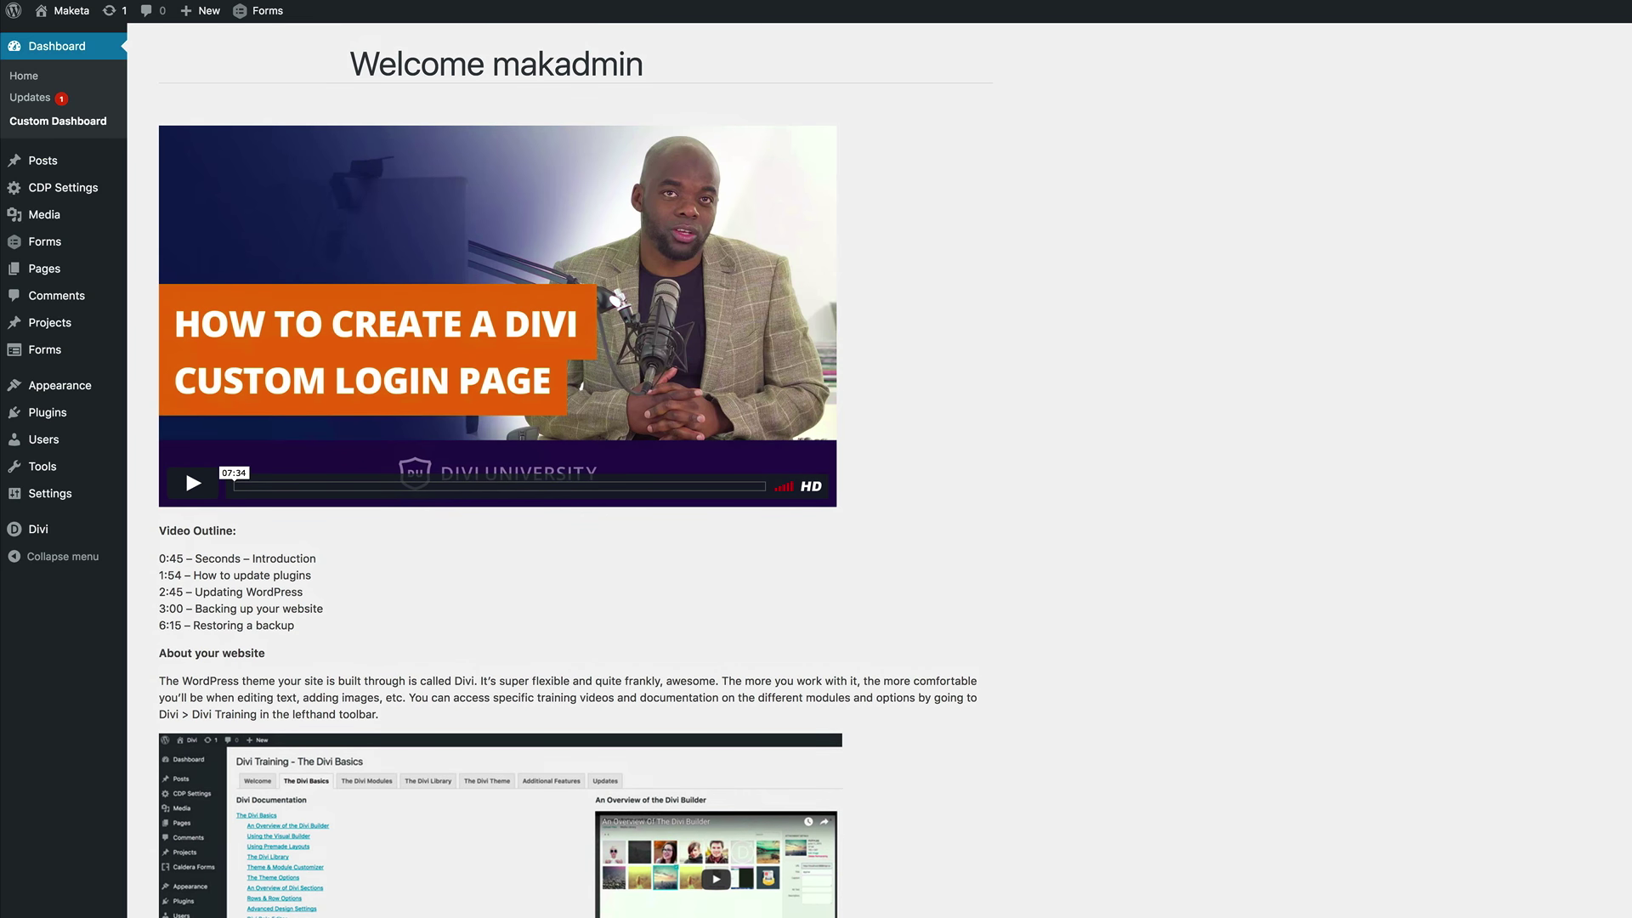
- Open Divi Training and view The Divi Modules, then The Divi Library documentation
mouse_move(26, 529)
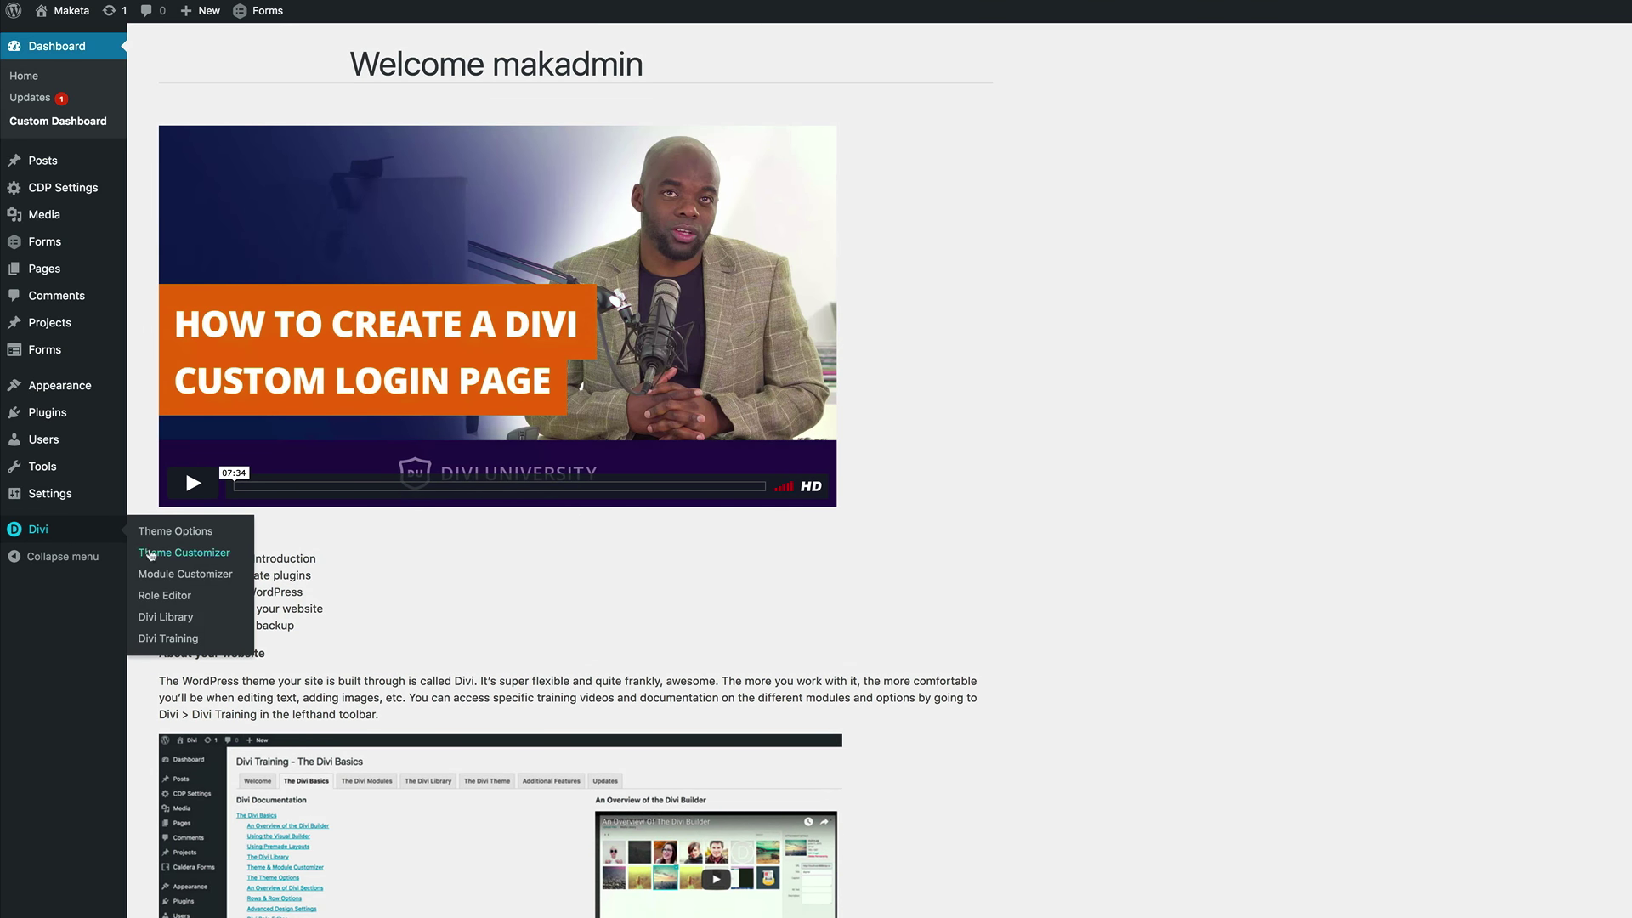
click(168, 639)
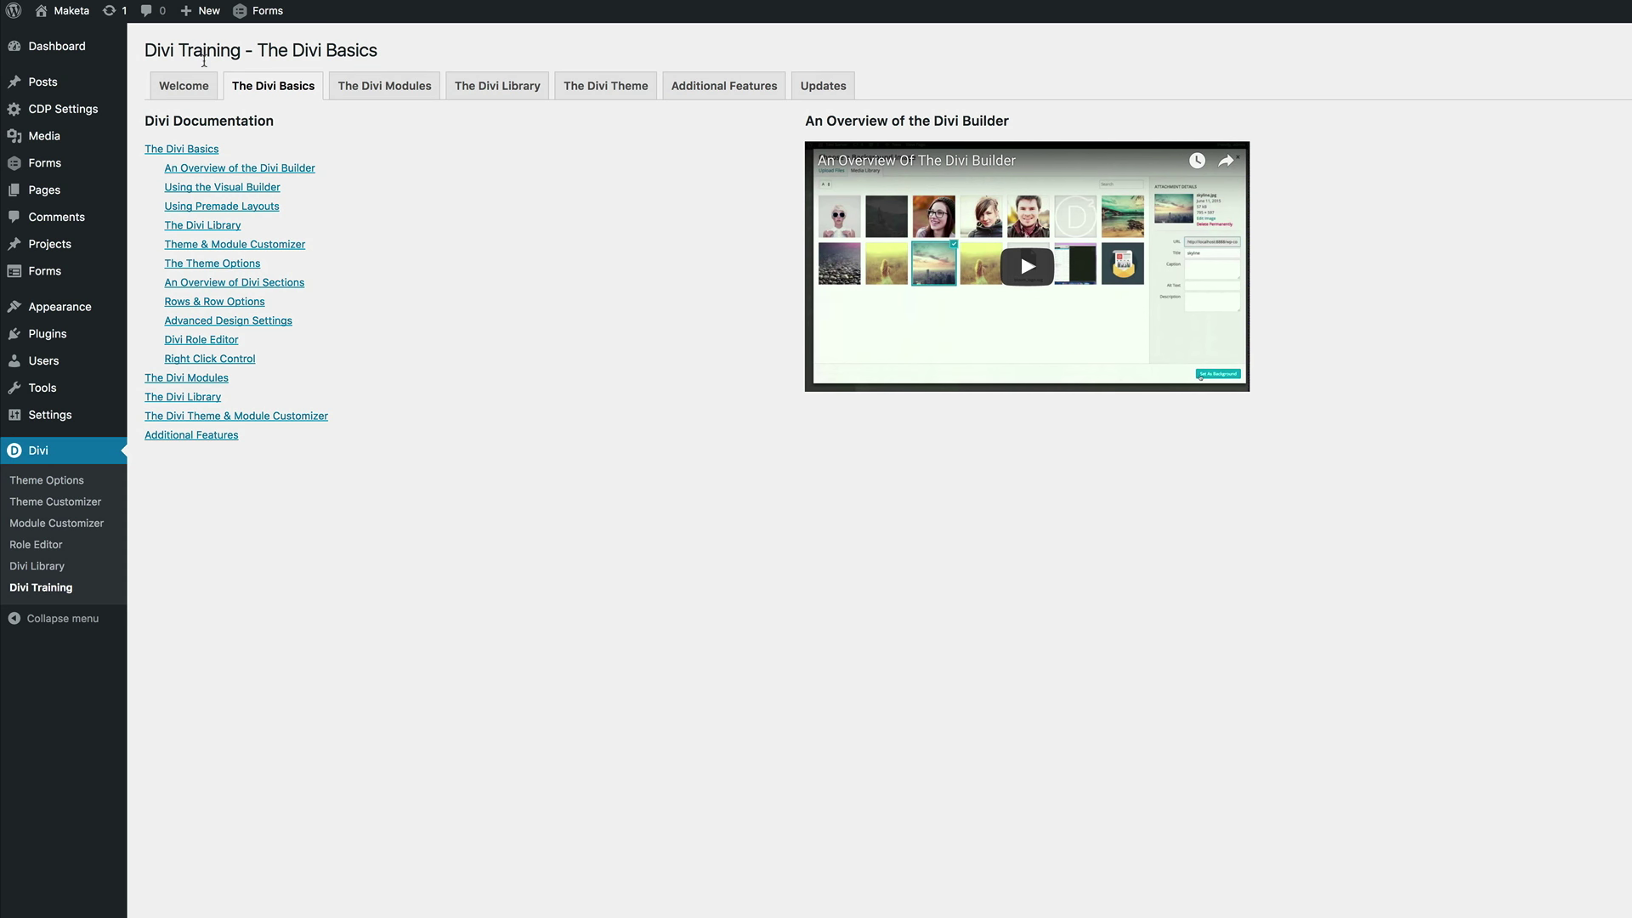
click(373, 84)
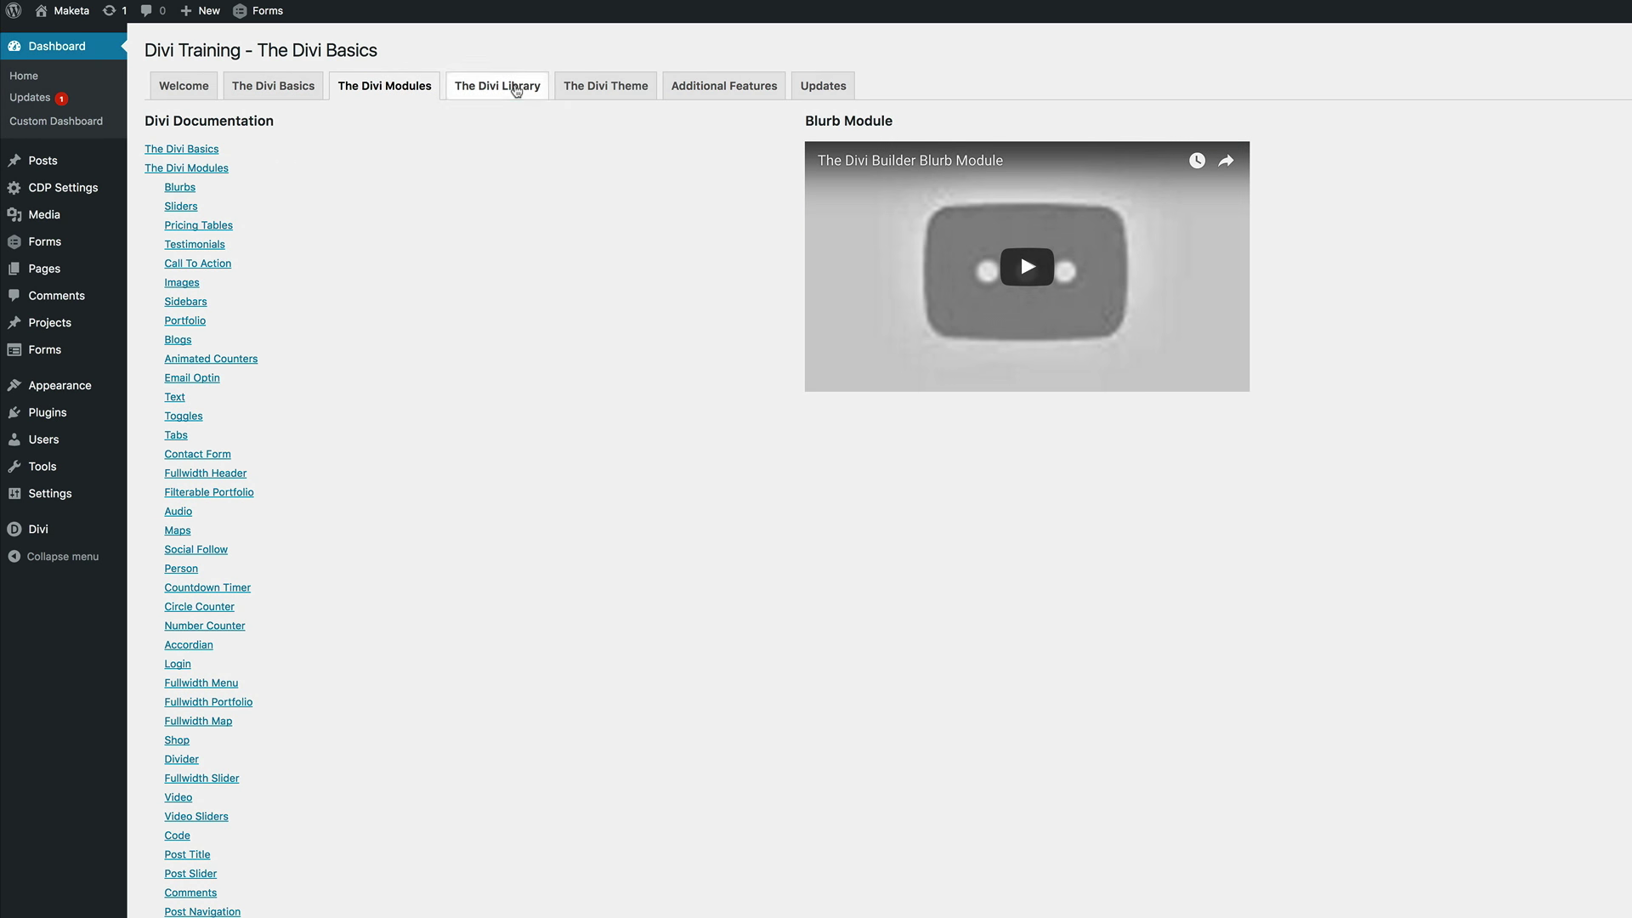
click(516, 87)
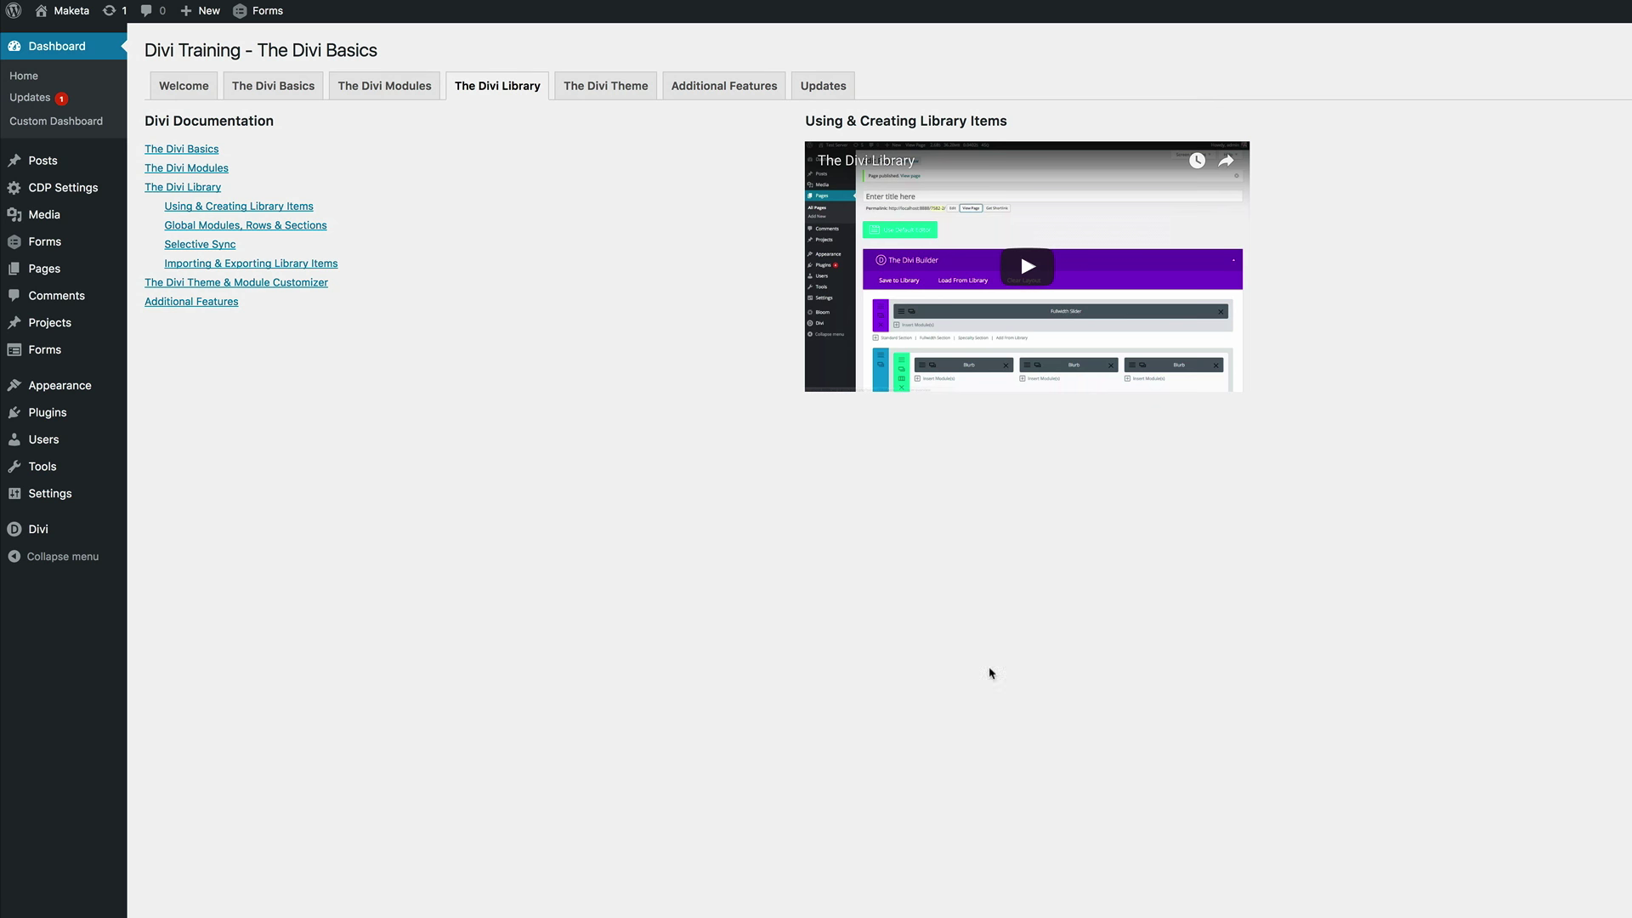
mouse_move(1598, 4)
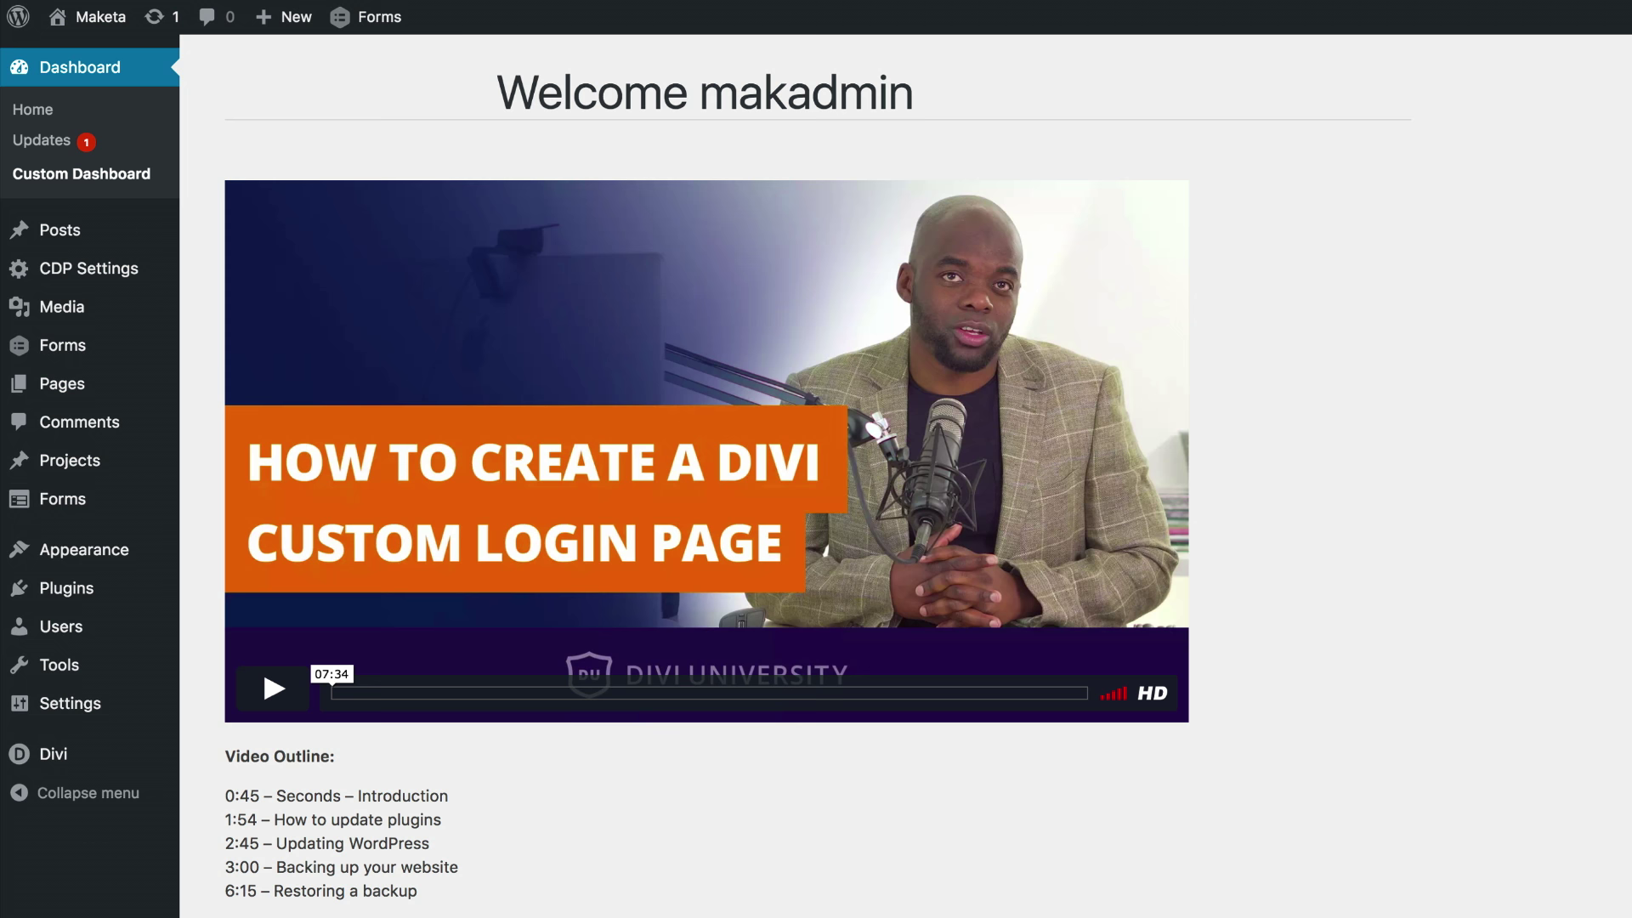
- Scroll down the custom dashboard past the Video Outline to the About your website text
scroll(816, 510, down, 8)
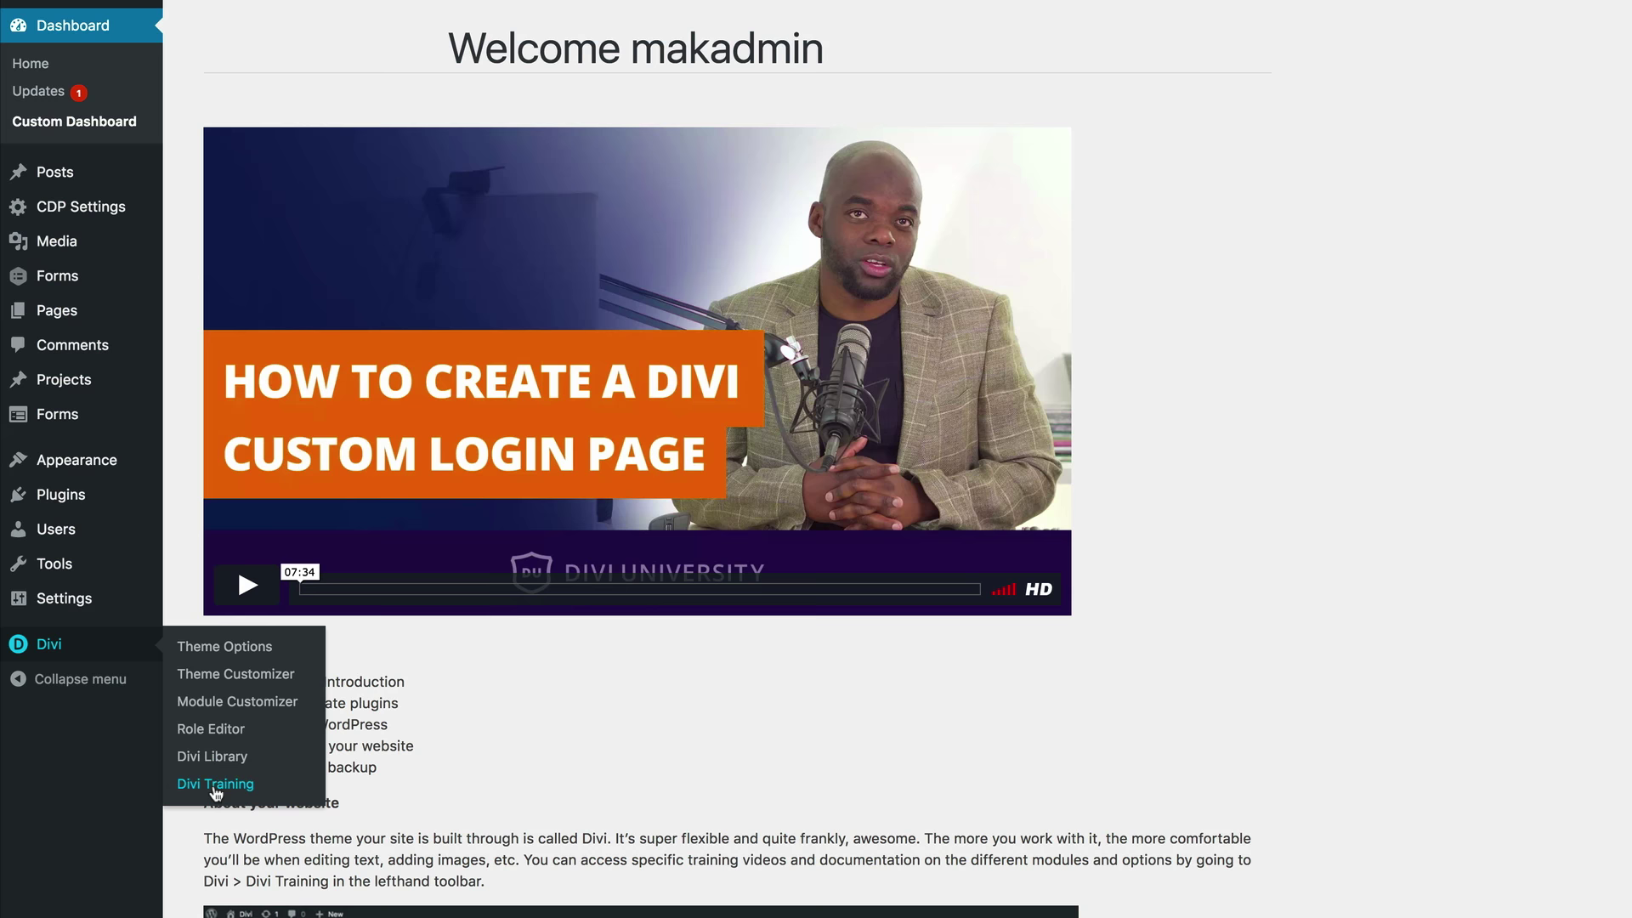
- Open Divi > Divi Training and show The Divi Modules, then The Divi Library tab
click(216, 784)
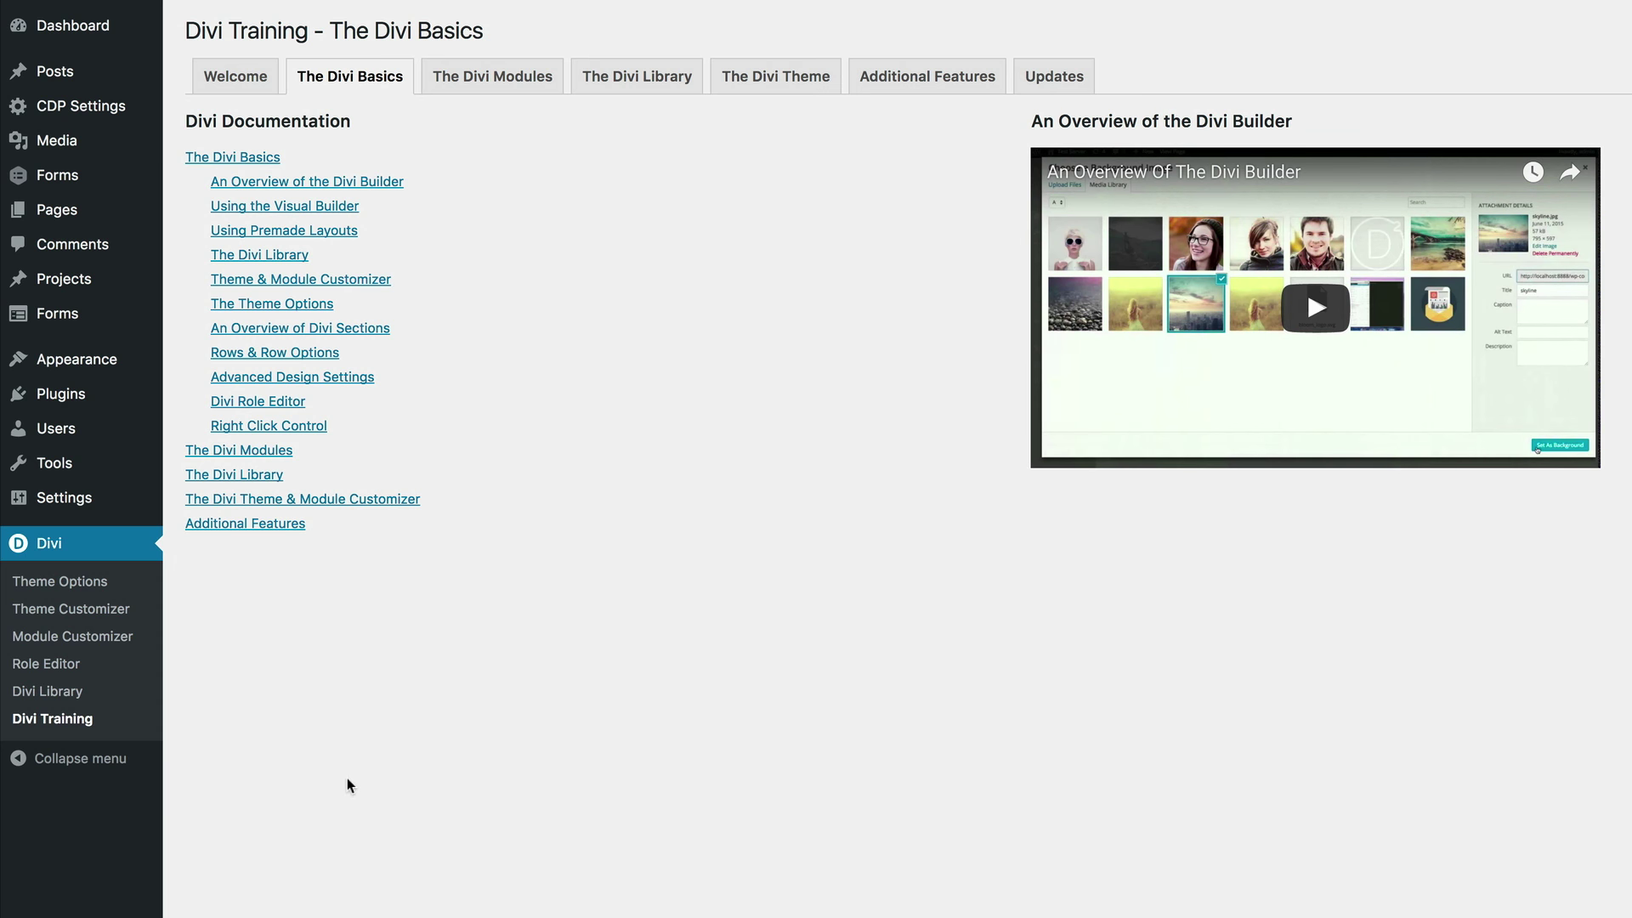
click(476, 75)
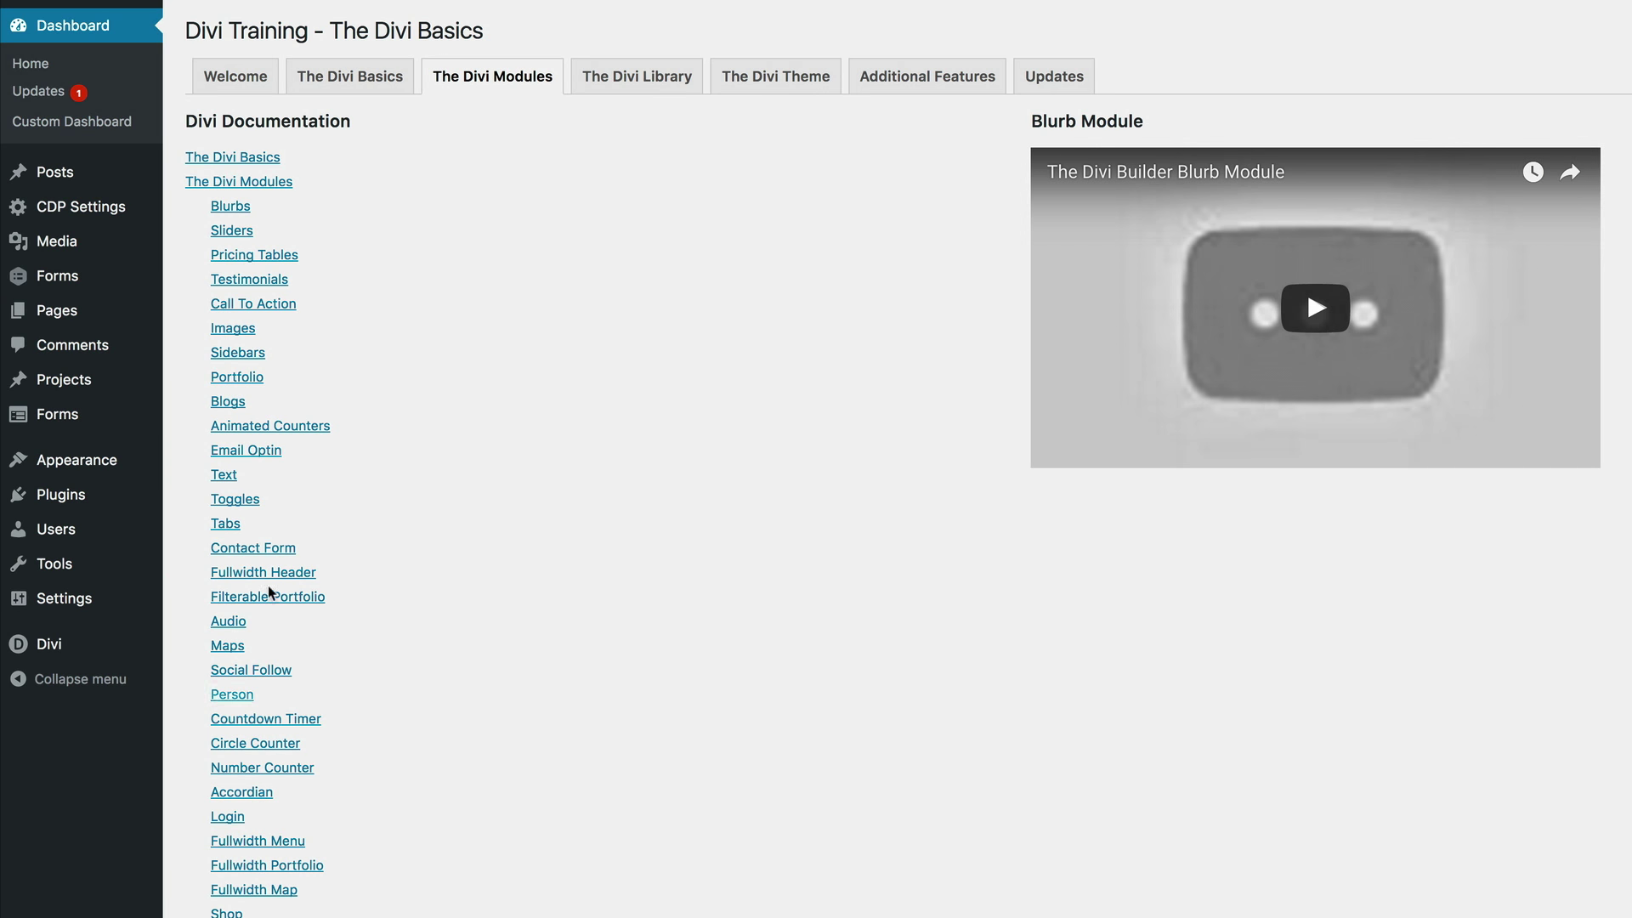
click(662, 78)
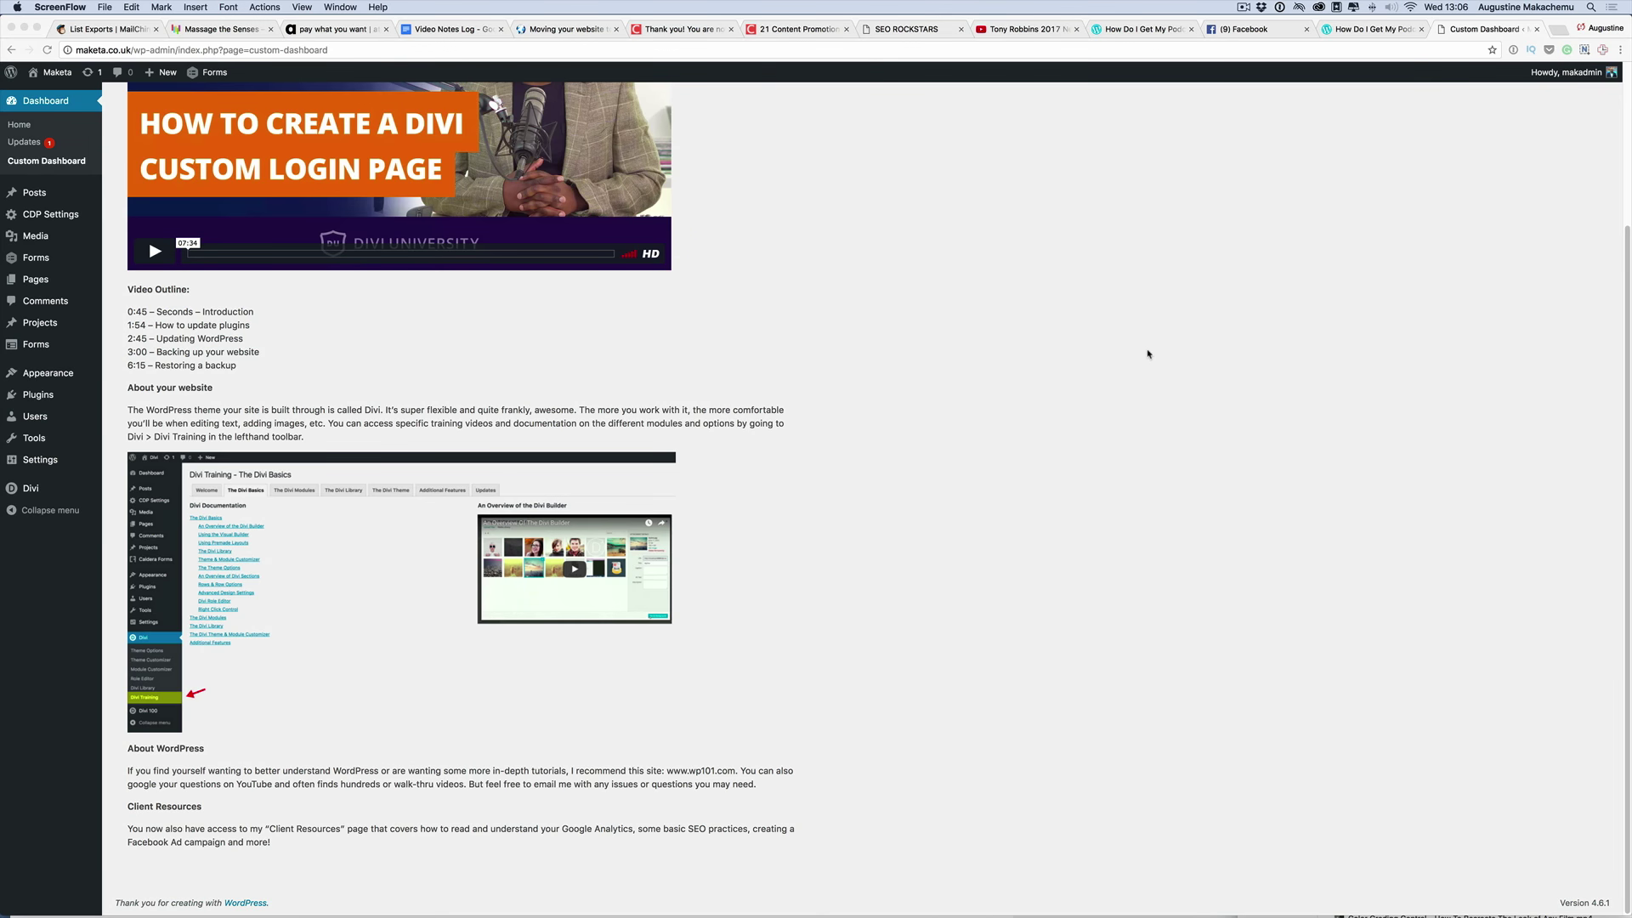
scroll(1148, 354, up, 5)
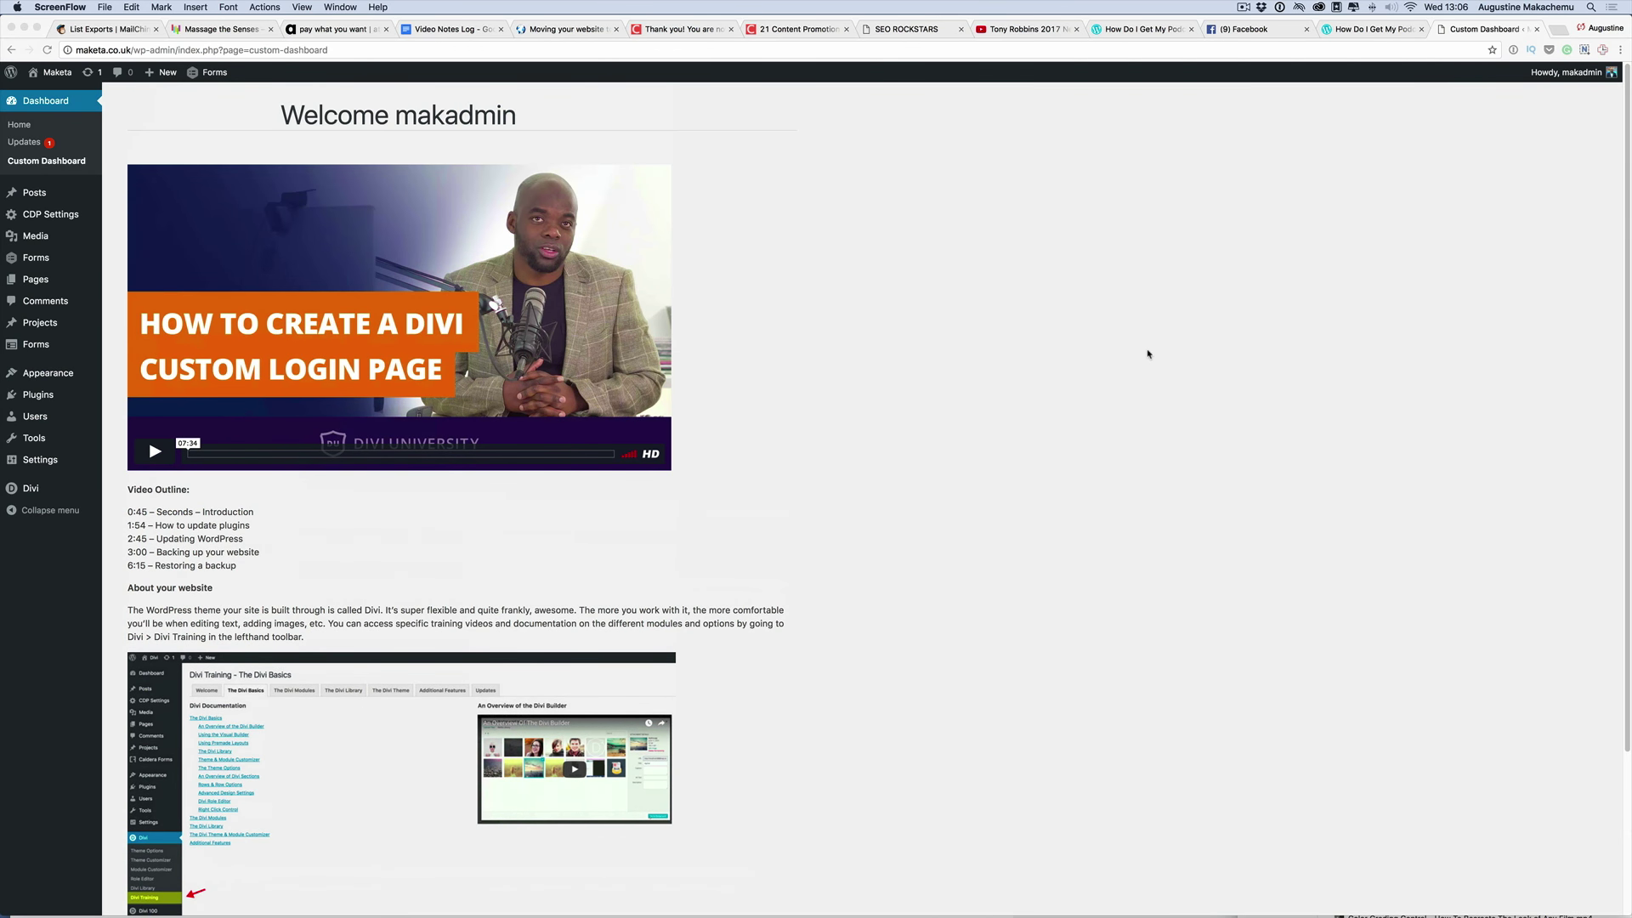
scroll(1147, 353, down, 5)
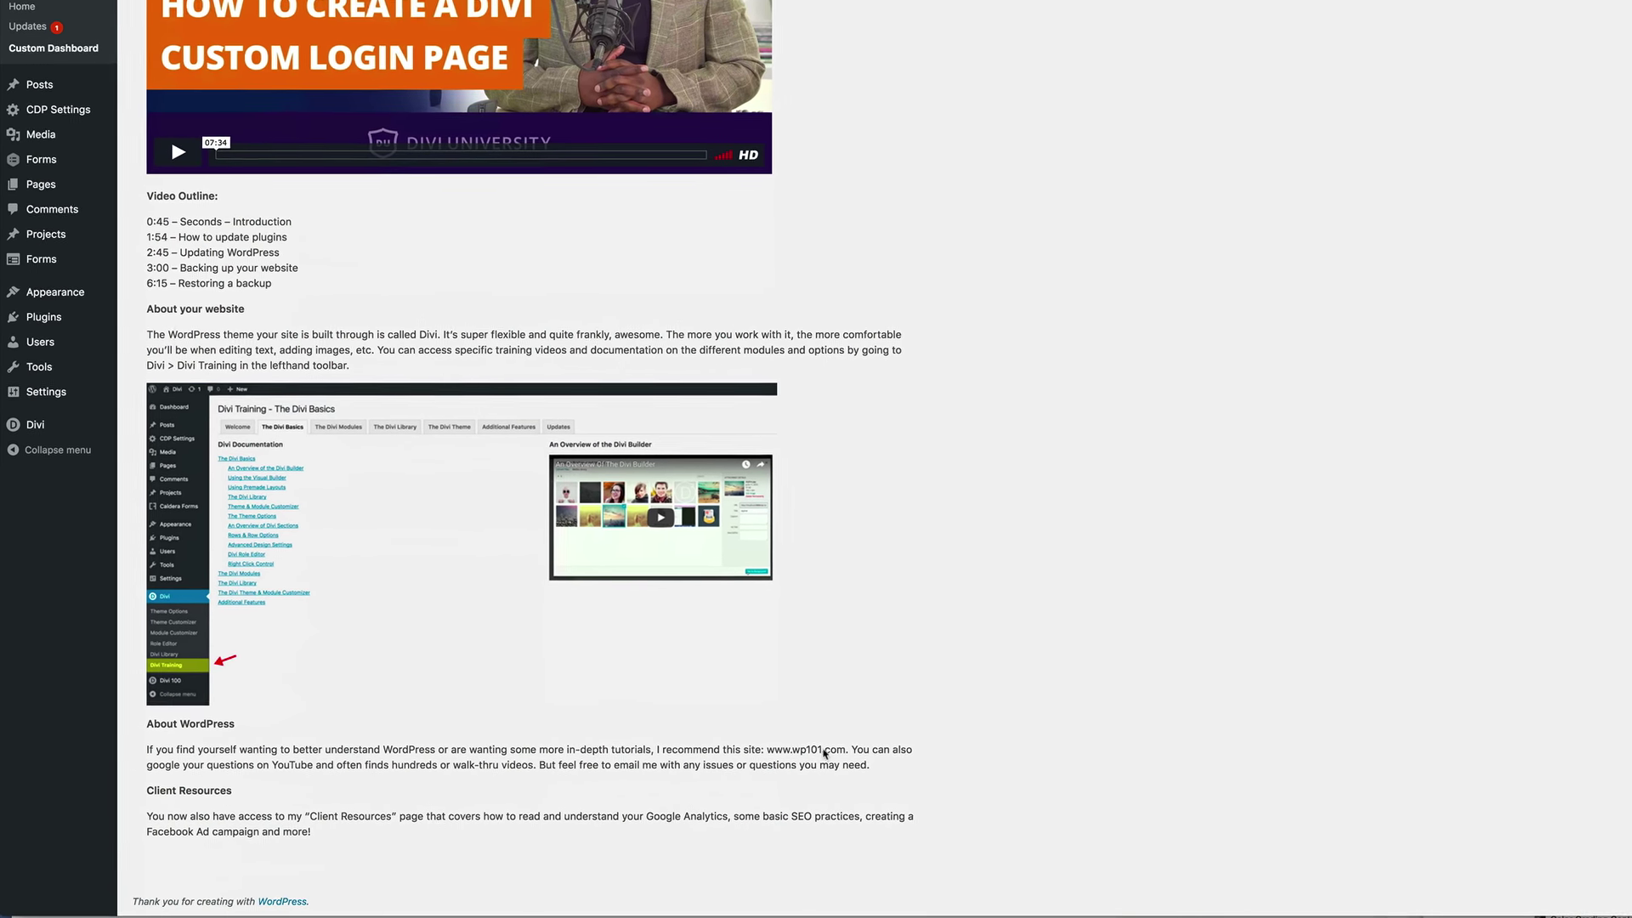
drag(742, 754, 792, 754)
drag(897, 733, 929, 732)
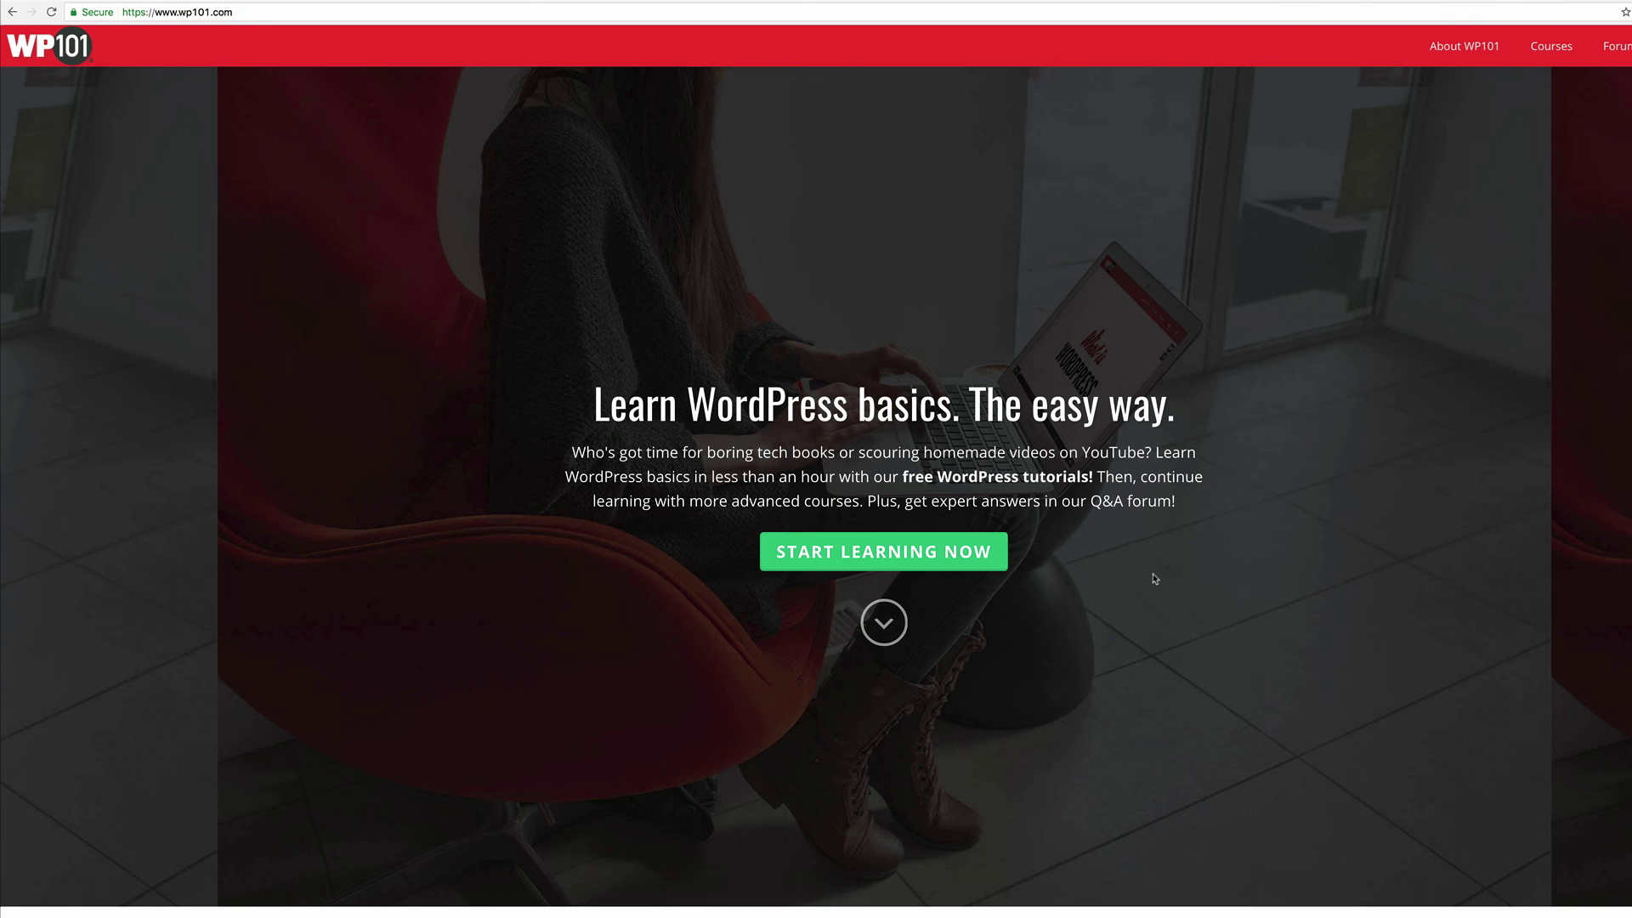
- On wp101.com, jump past the hero and scroll to the New to WordPress? Start Here section
click(882, 622)
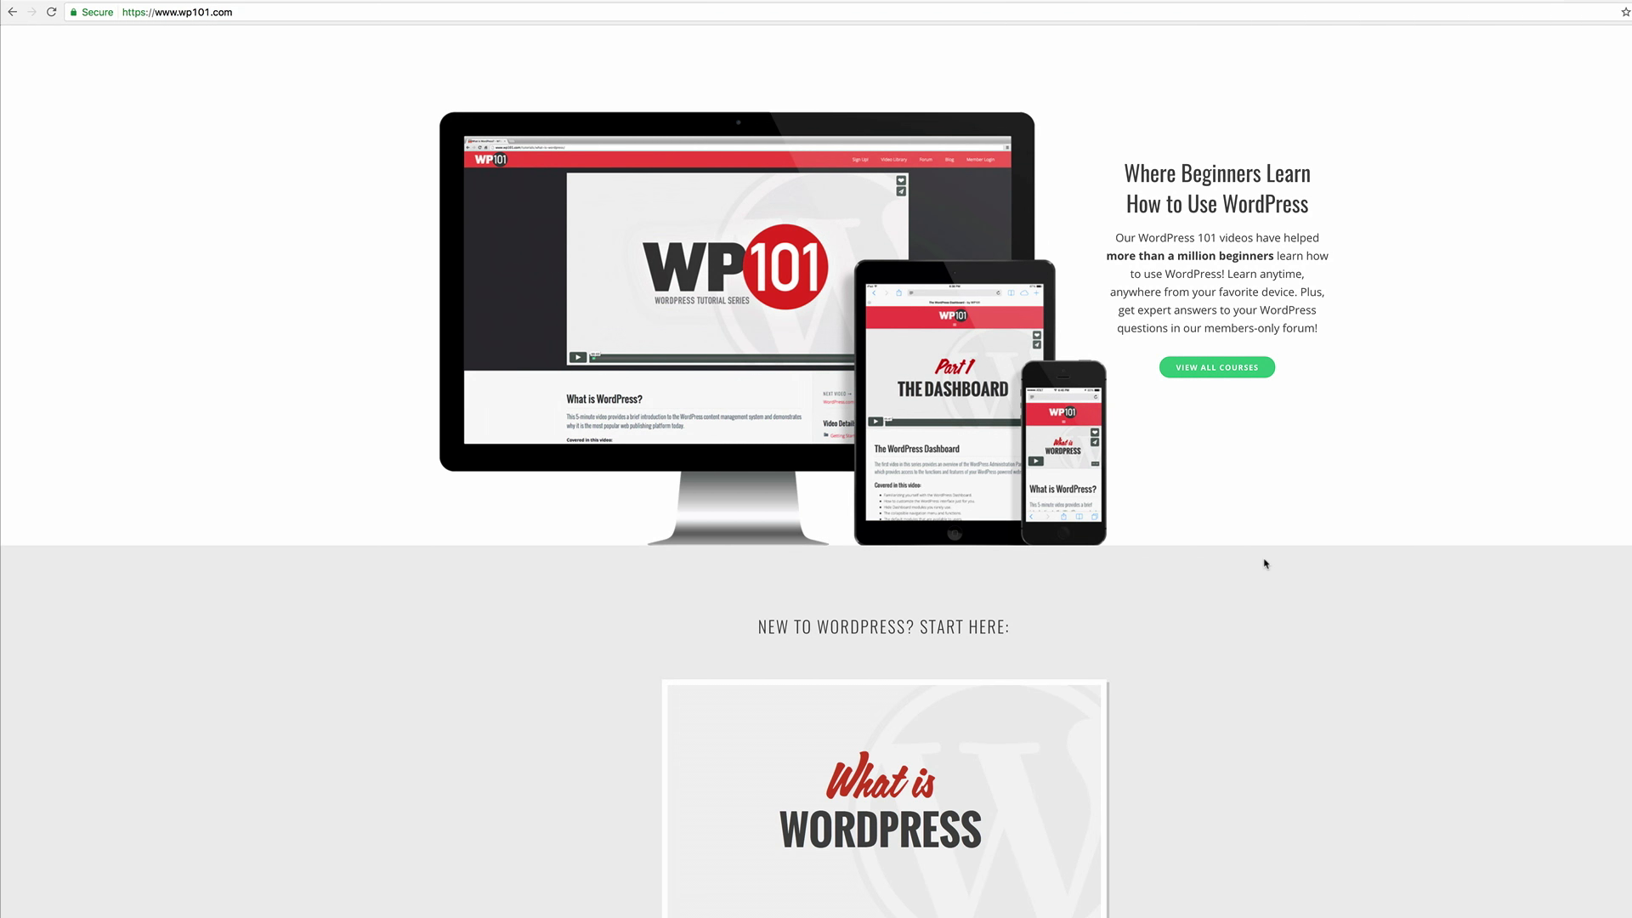
scroll(1265, 564, down, 3)
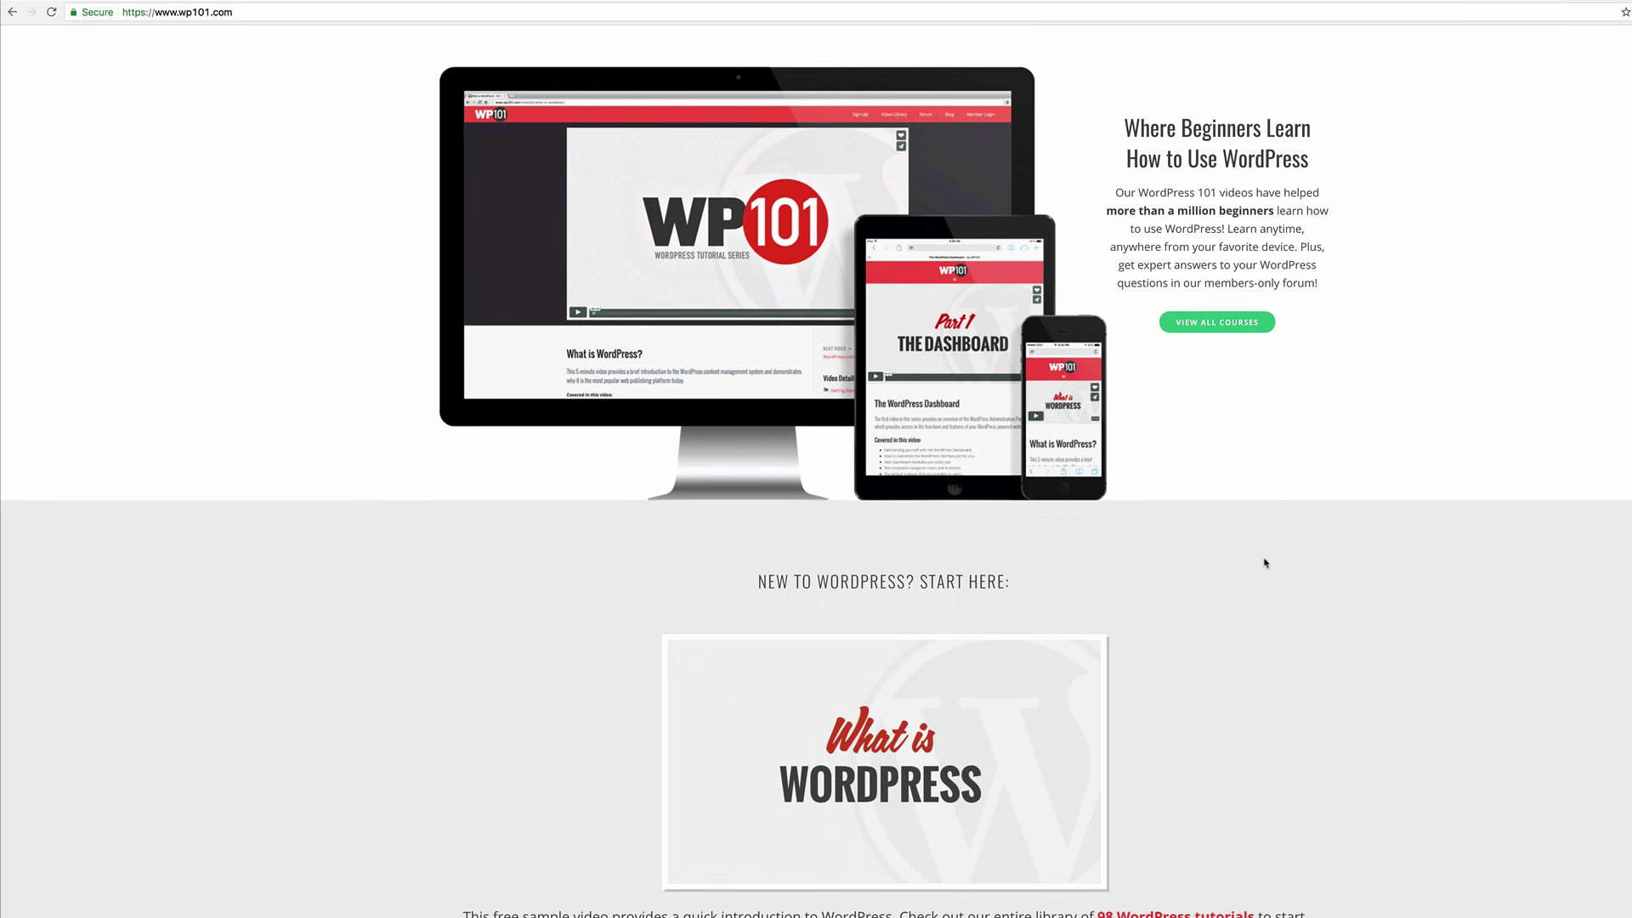
scroll(1265, 563, down, 3)
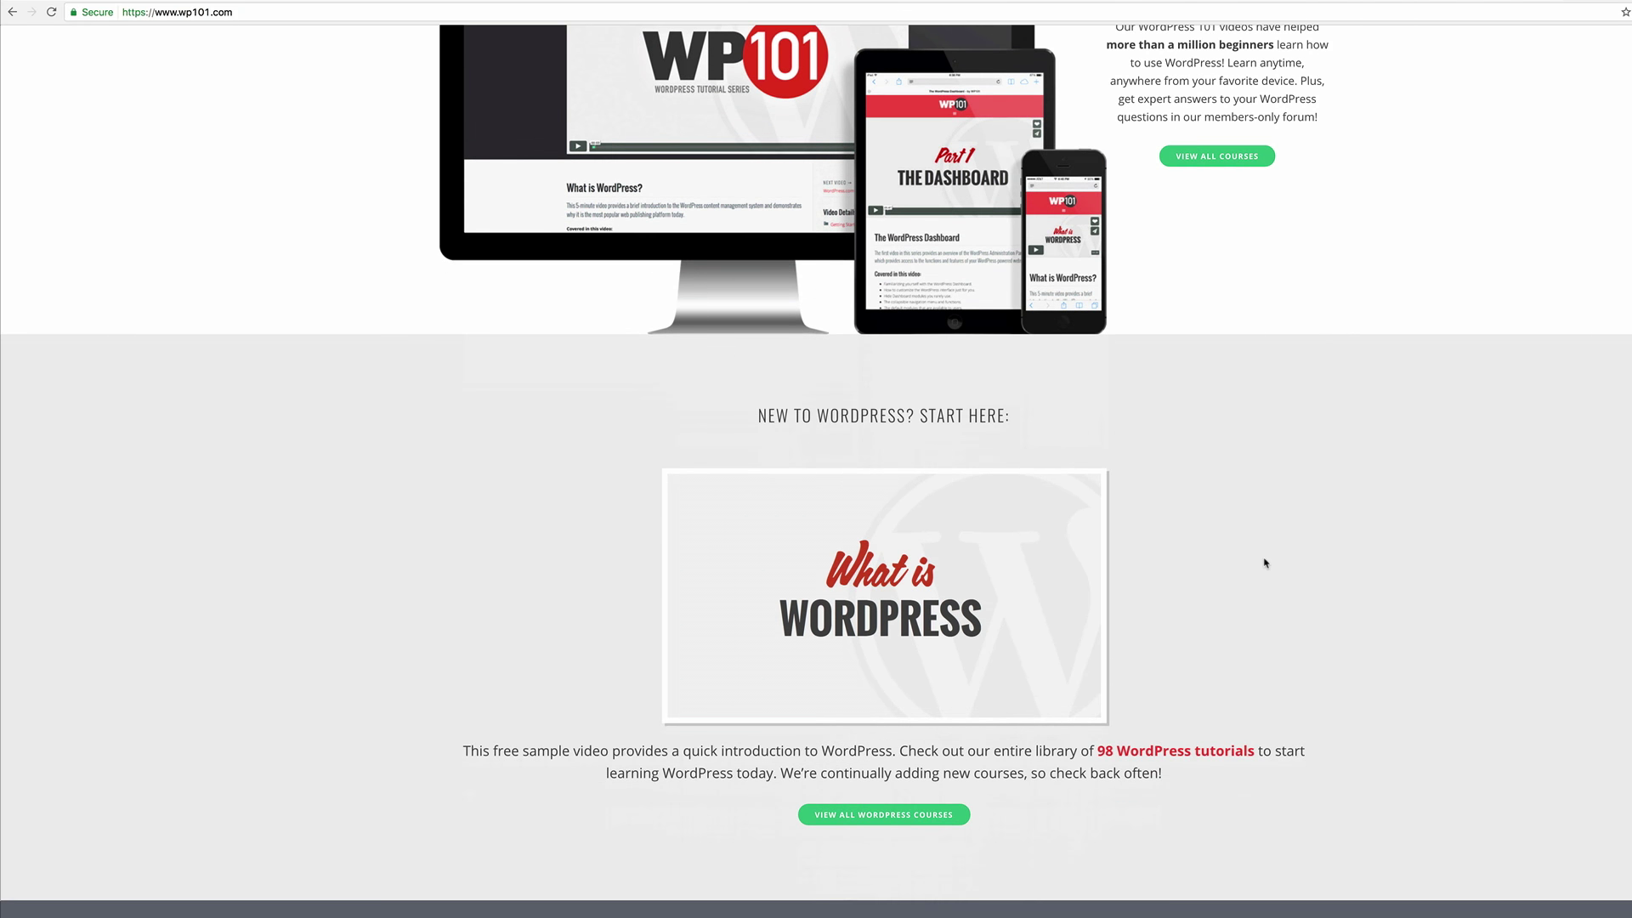
scroll(1265, 564, down, 2)
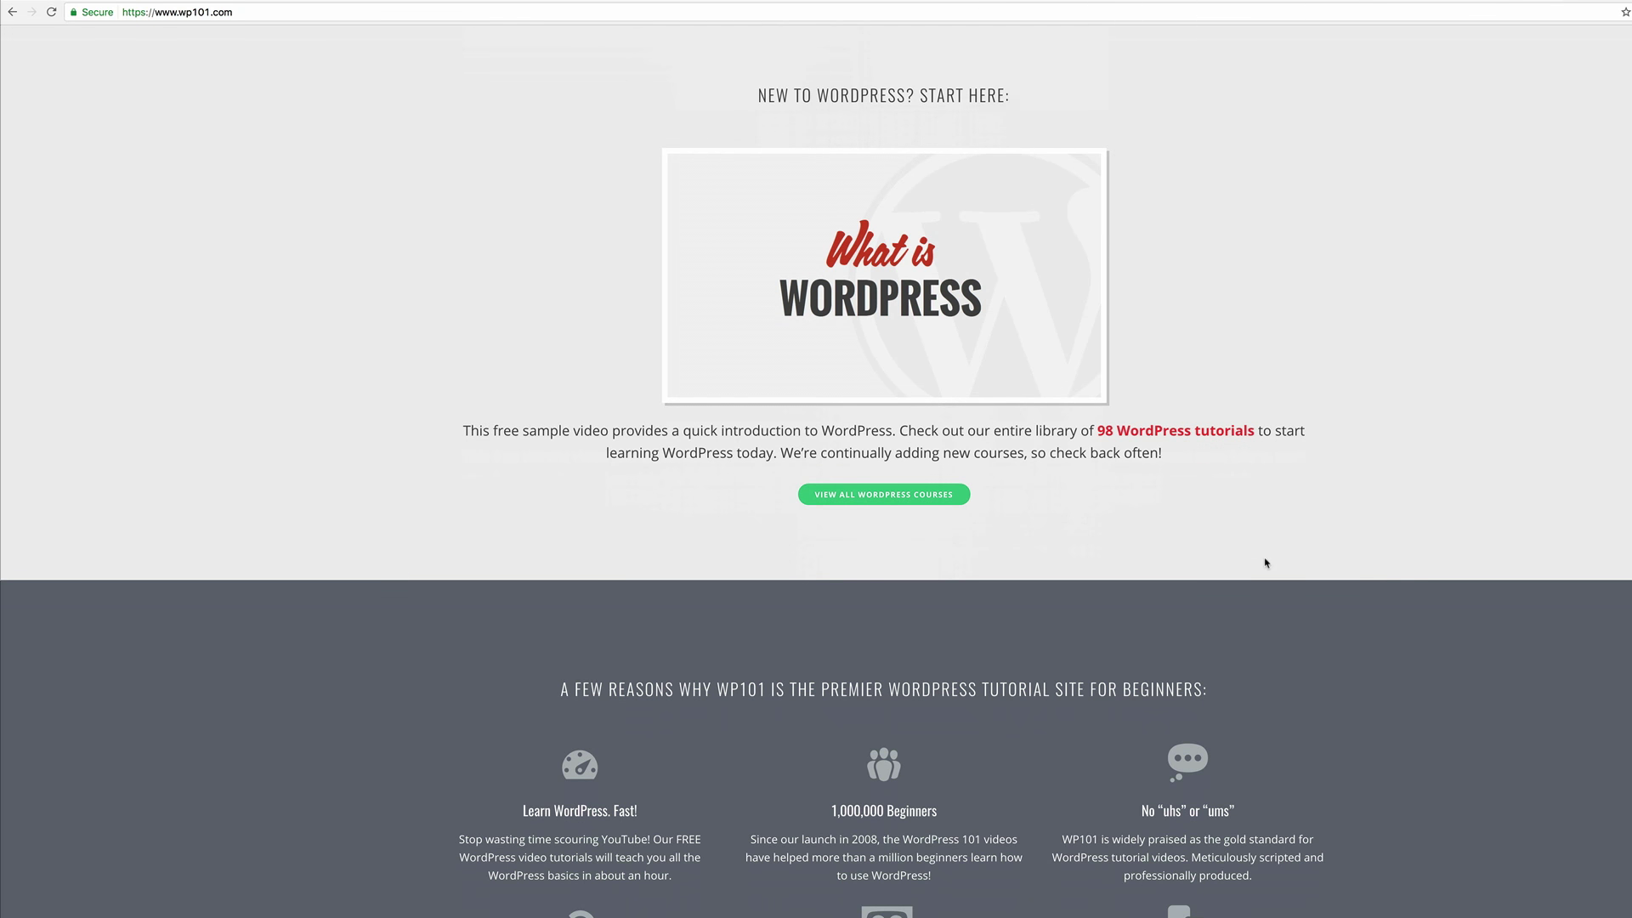
scroll(1265, 564, down, 1)
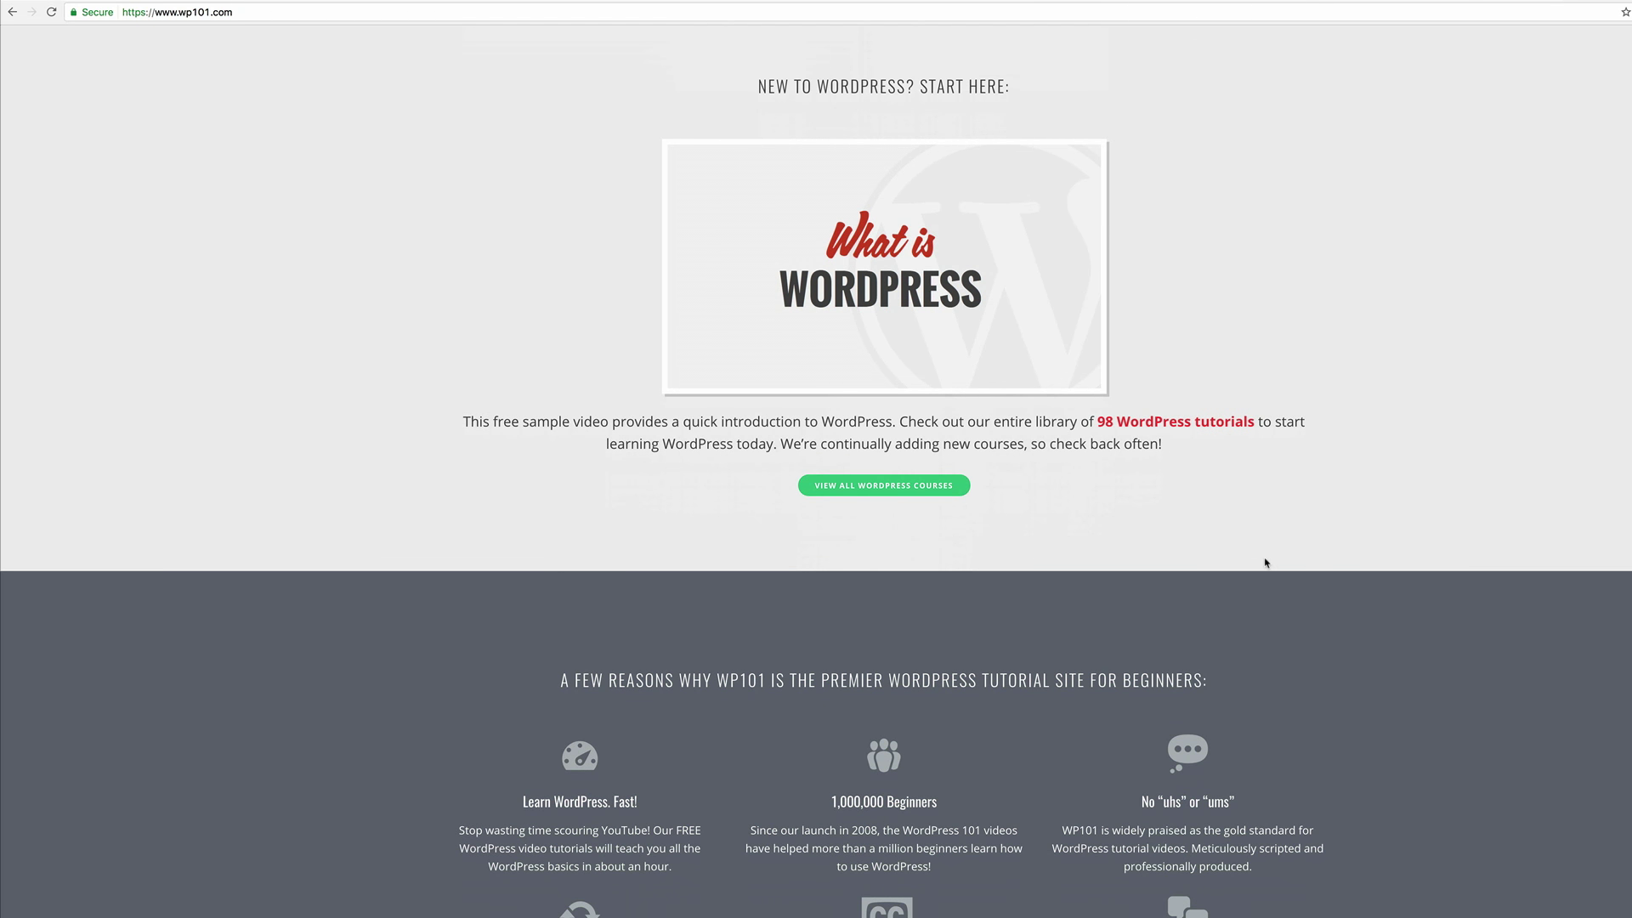
scroll(1265, 563, down, 1)
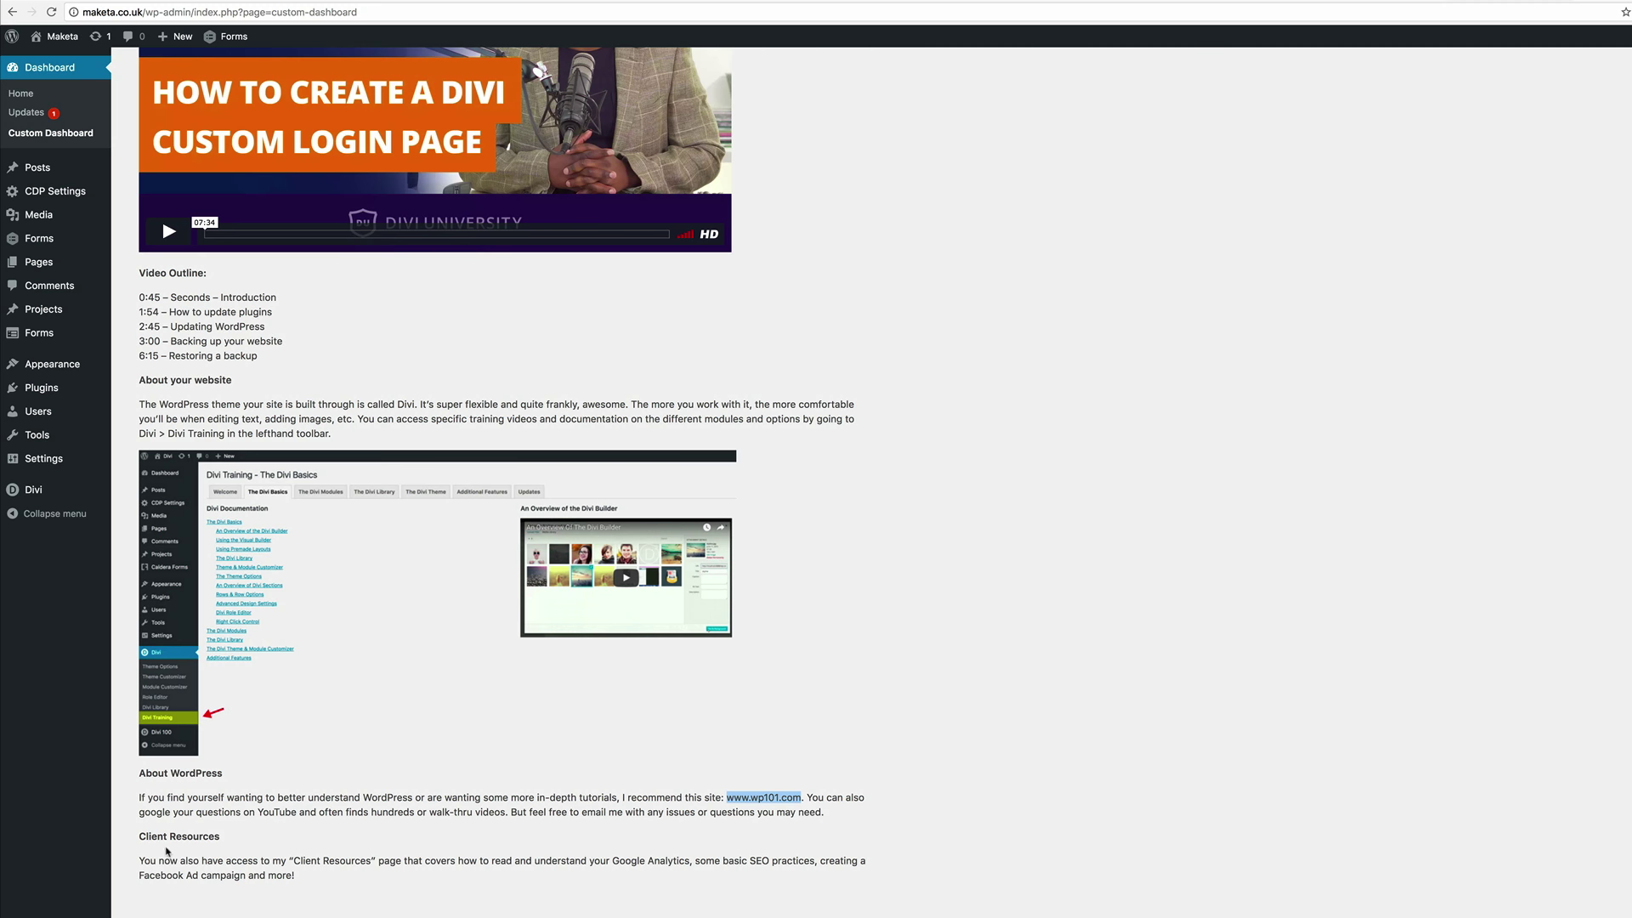
- Highlight the Client Resources heading on the custom dashboard
drag(140, 837, 220, 839)
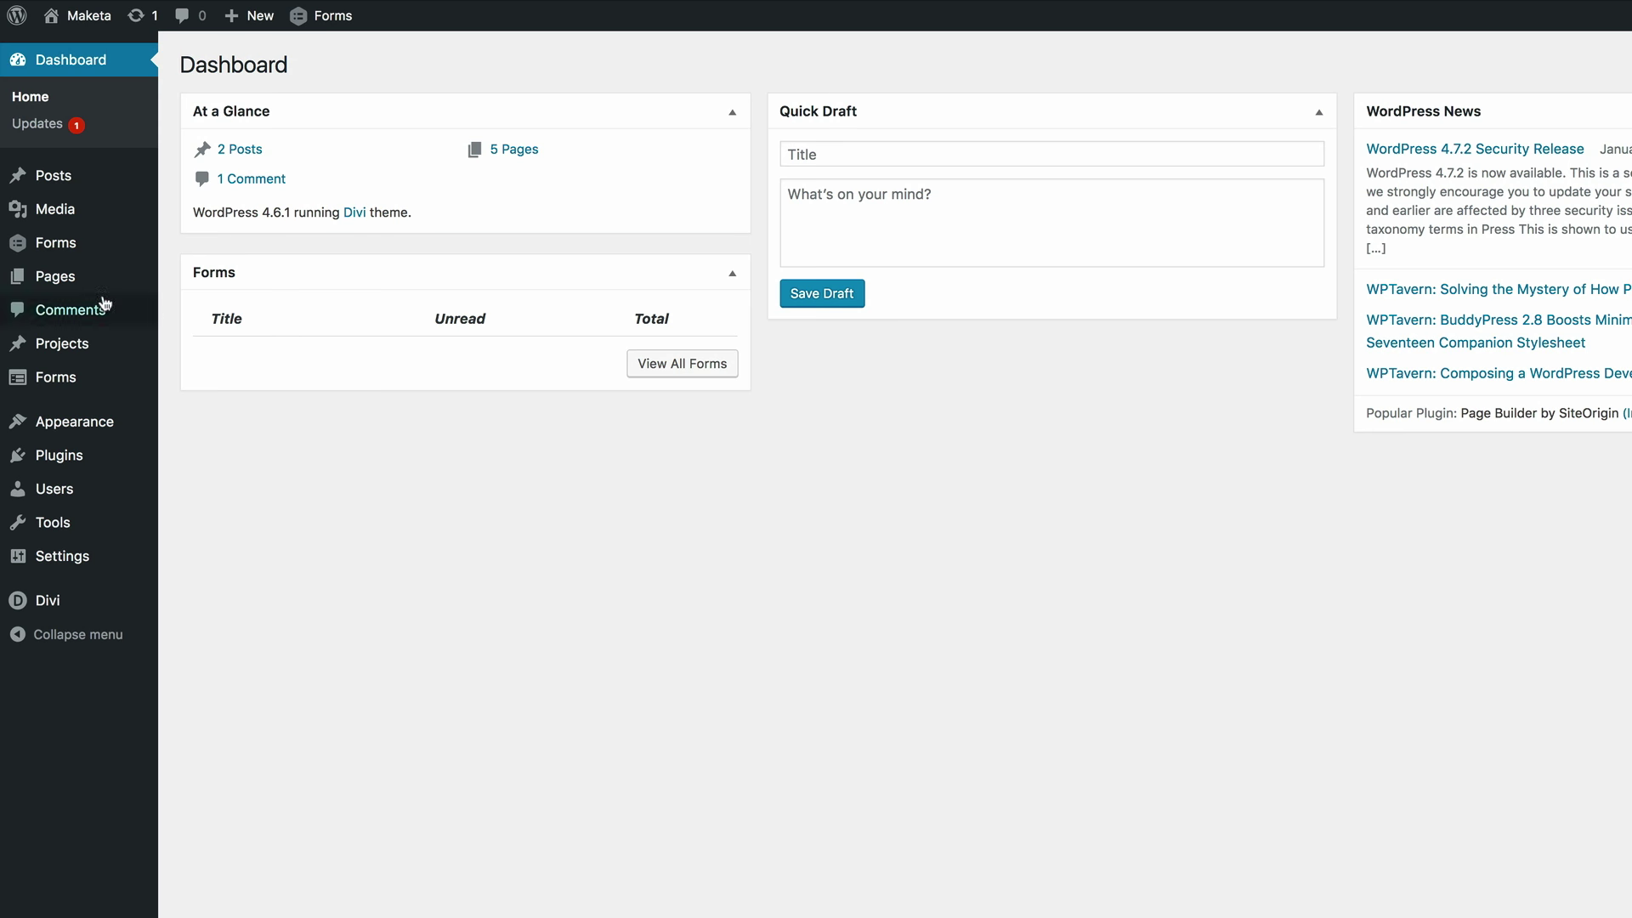
- Search for, install and activate the Custom Dashboard Page plugin from Plugins > Add New
mouse_move(97, 437)
mouse_move(136, 456)
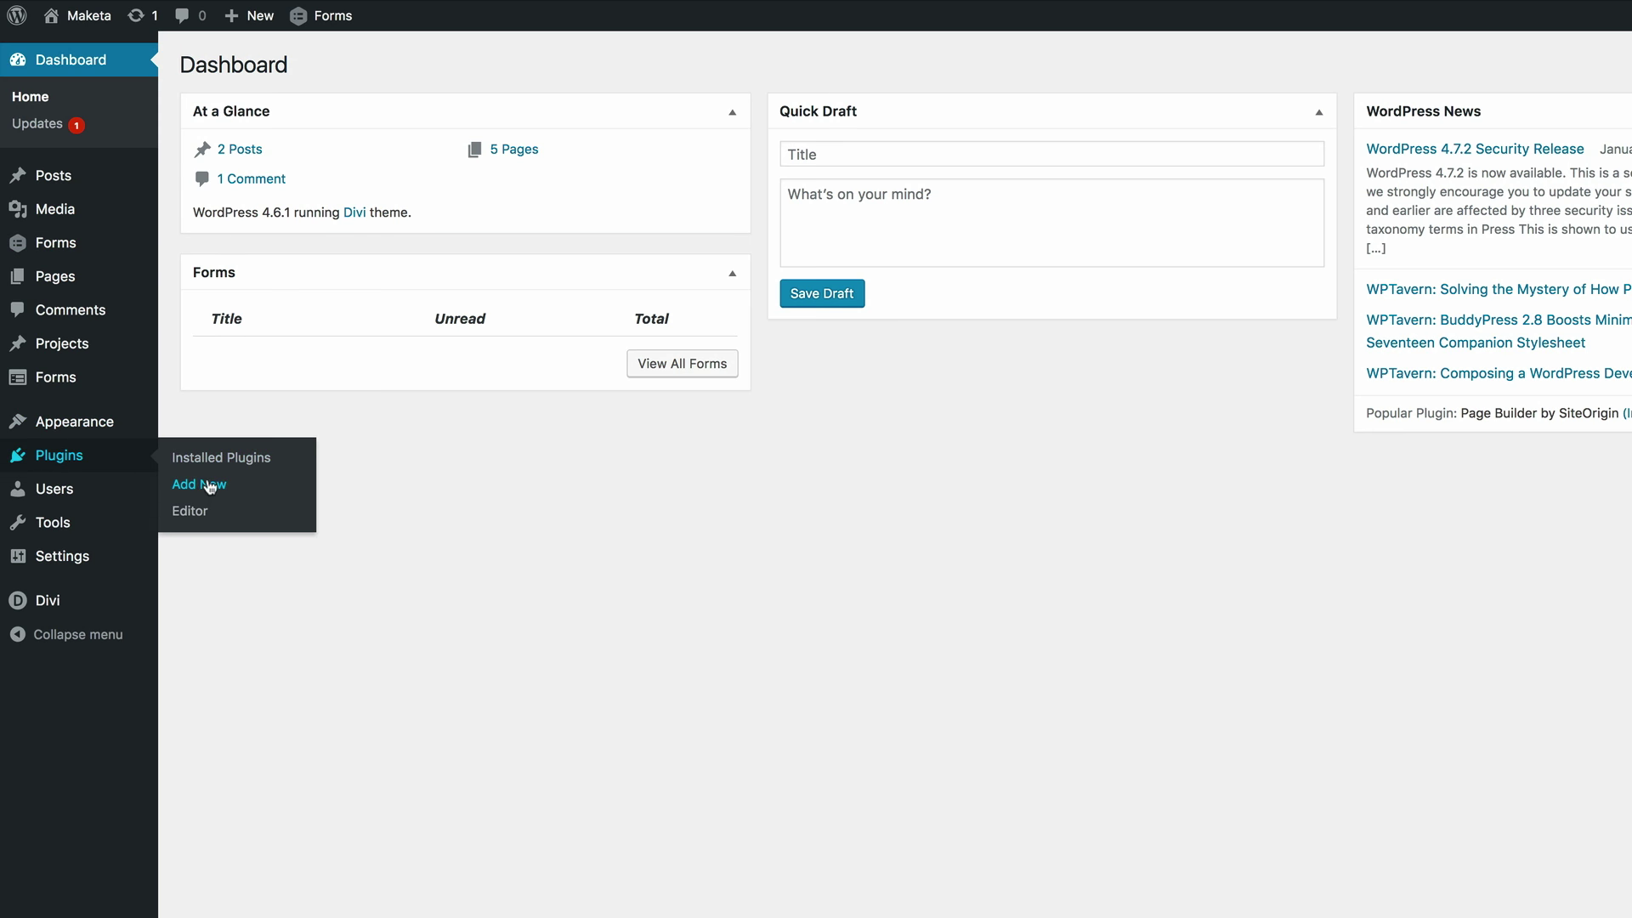
click(206, 485)
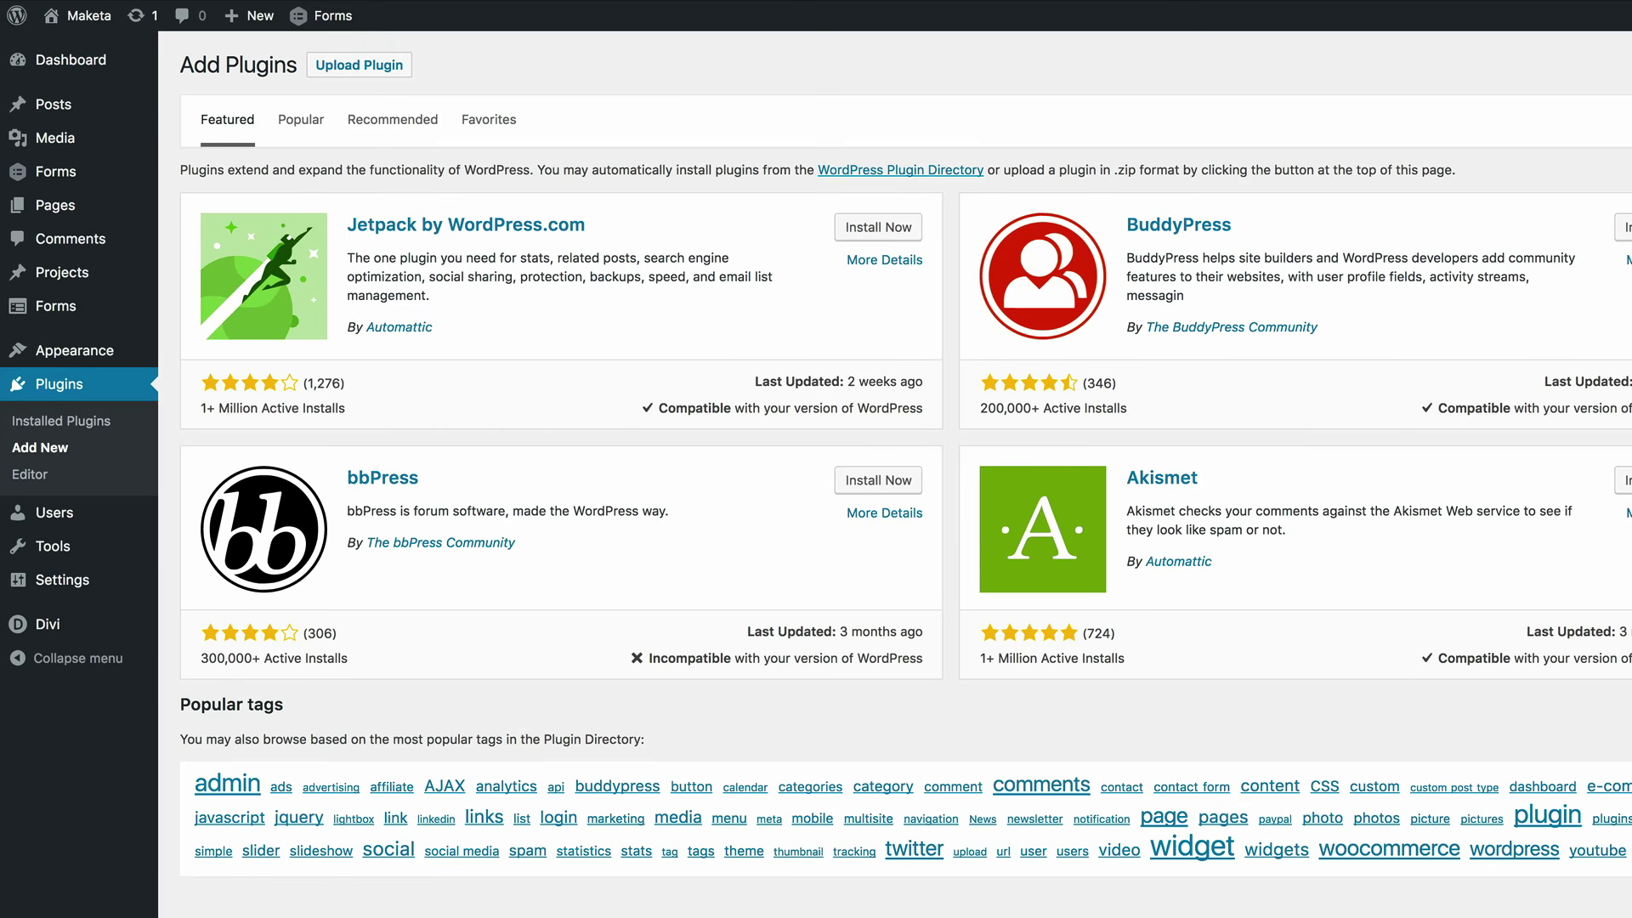
text(Custom Dashboard Page)
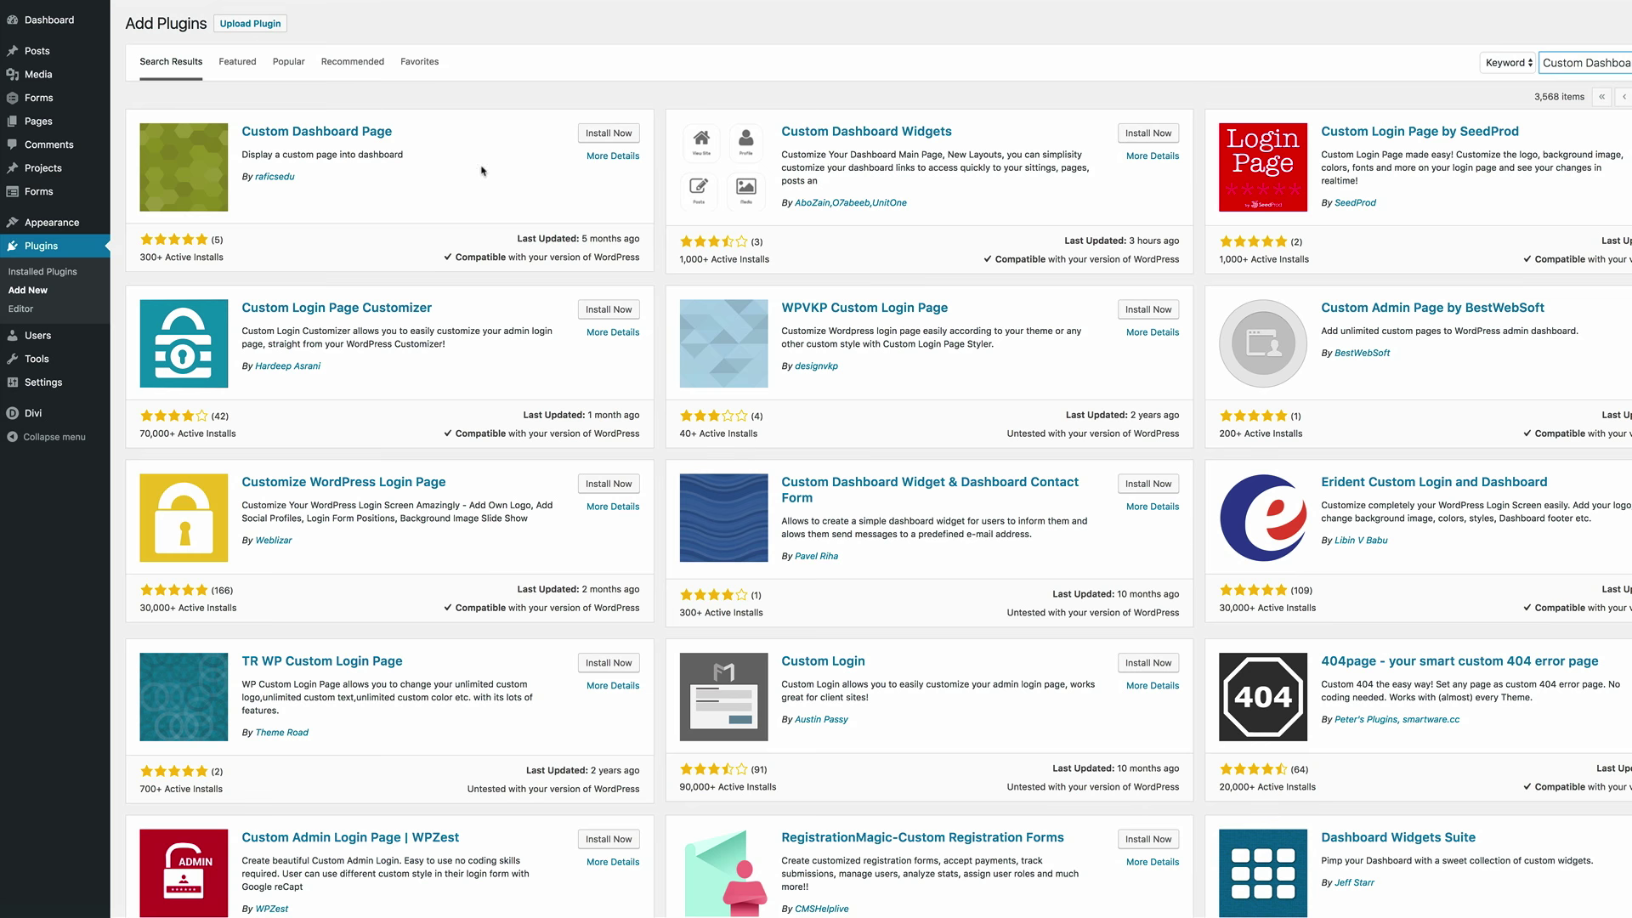
click(618, 134)
click(614, 133)
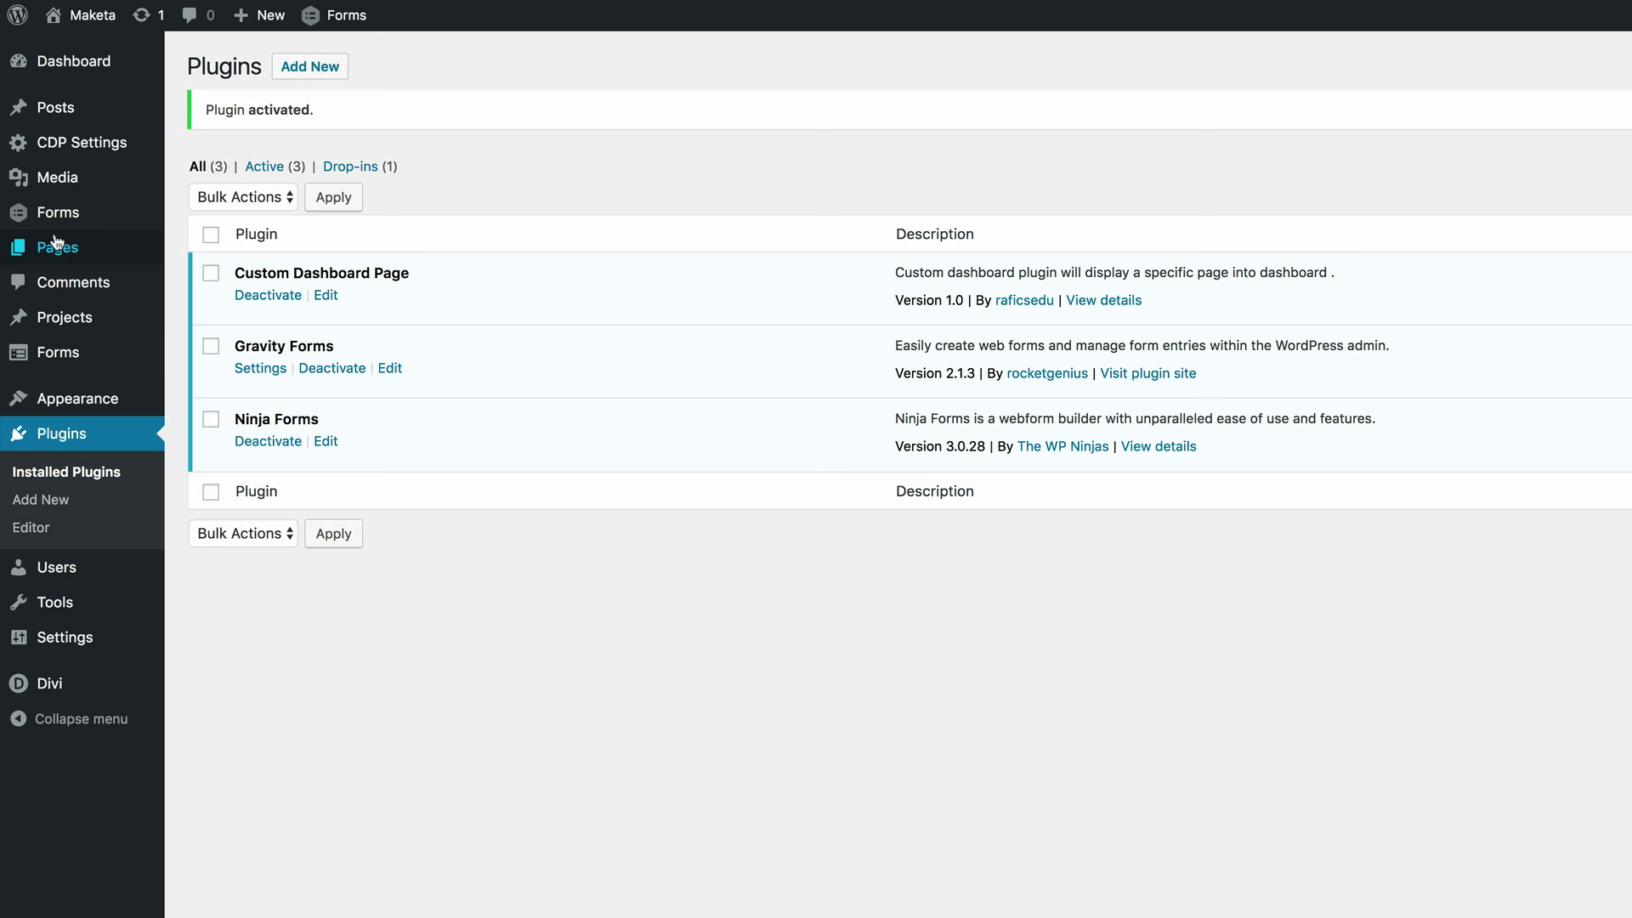
mouse_move(58, 247)
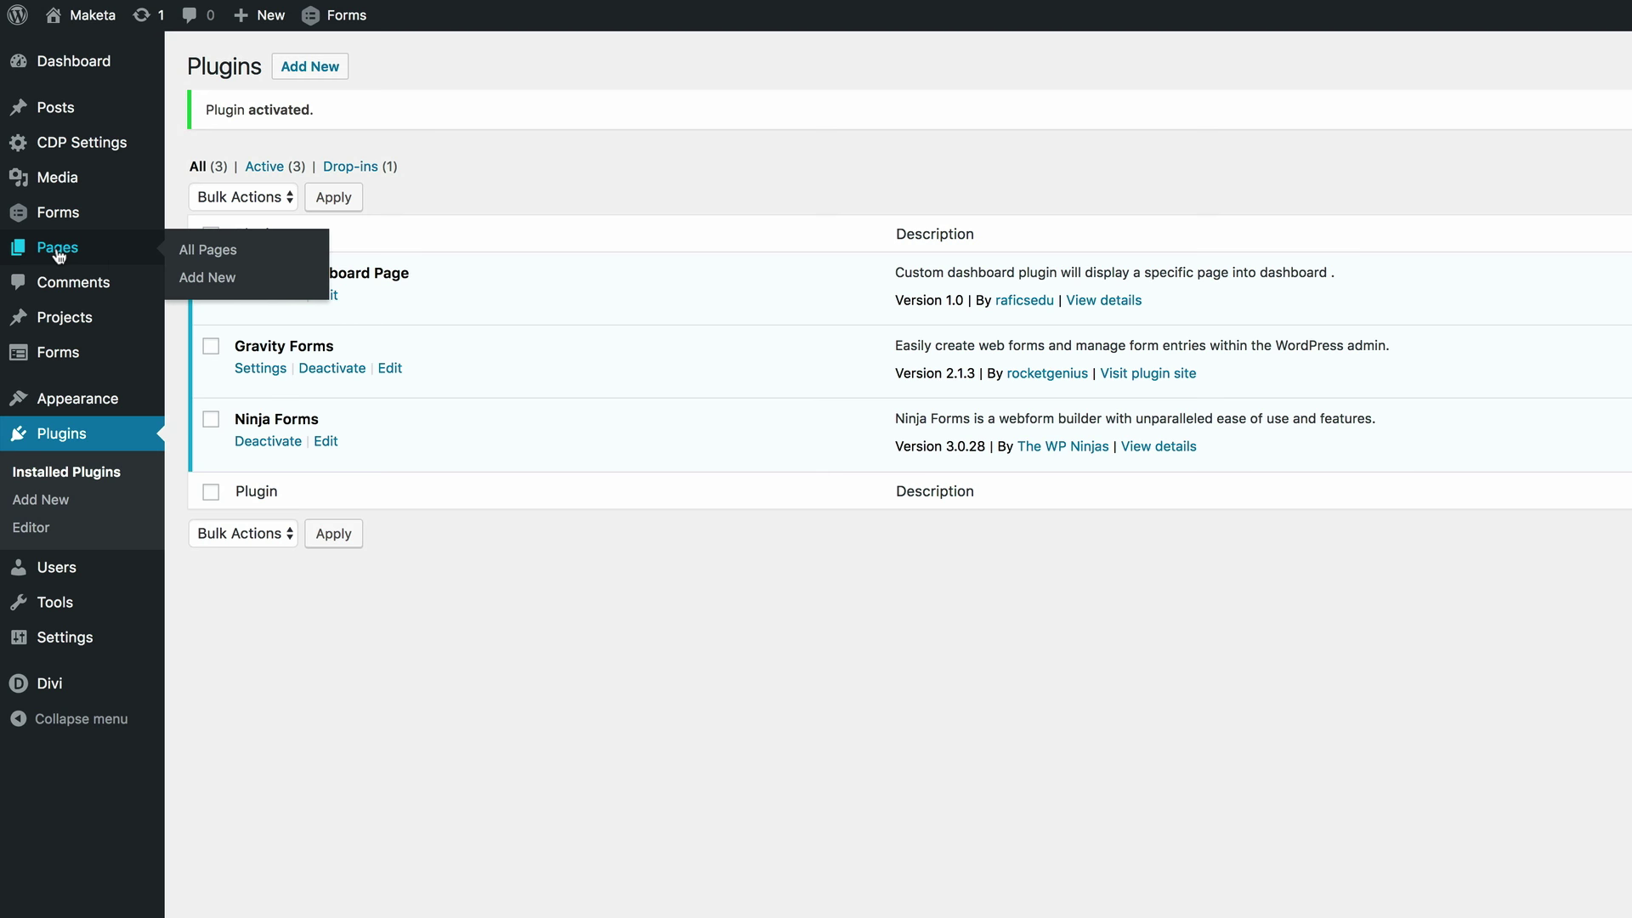
- Create a new page titled 'Dashboard' and paste in the video, outline and guidance content
click(219, 286)
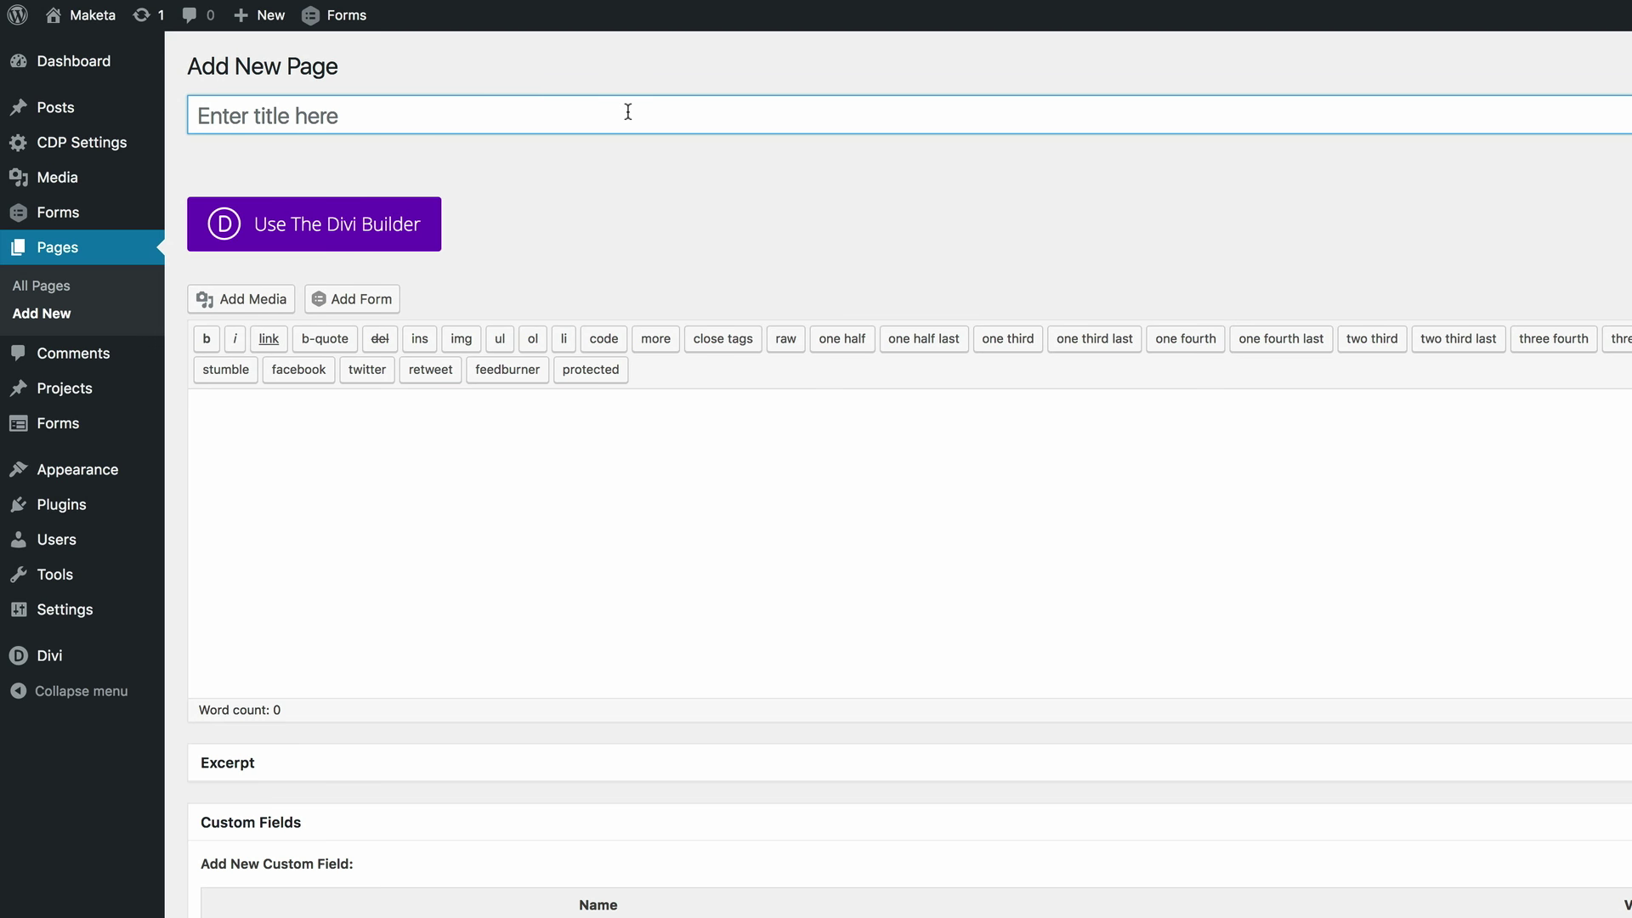
text(Dashboard)
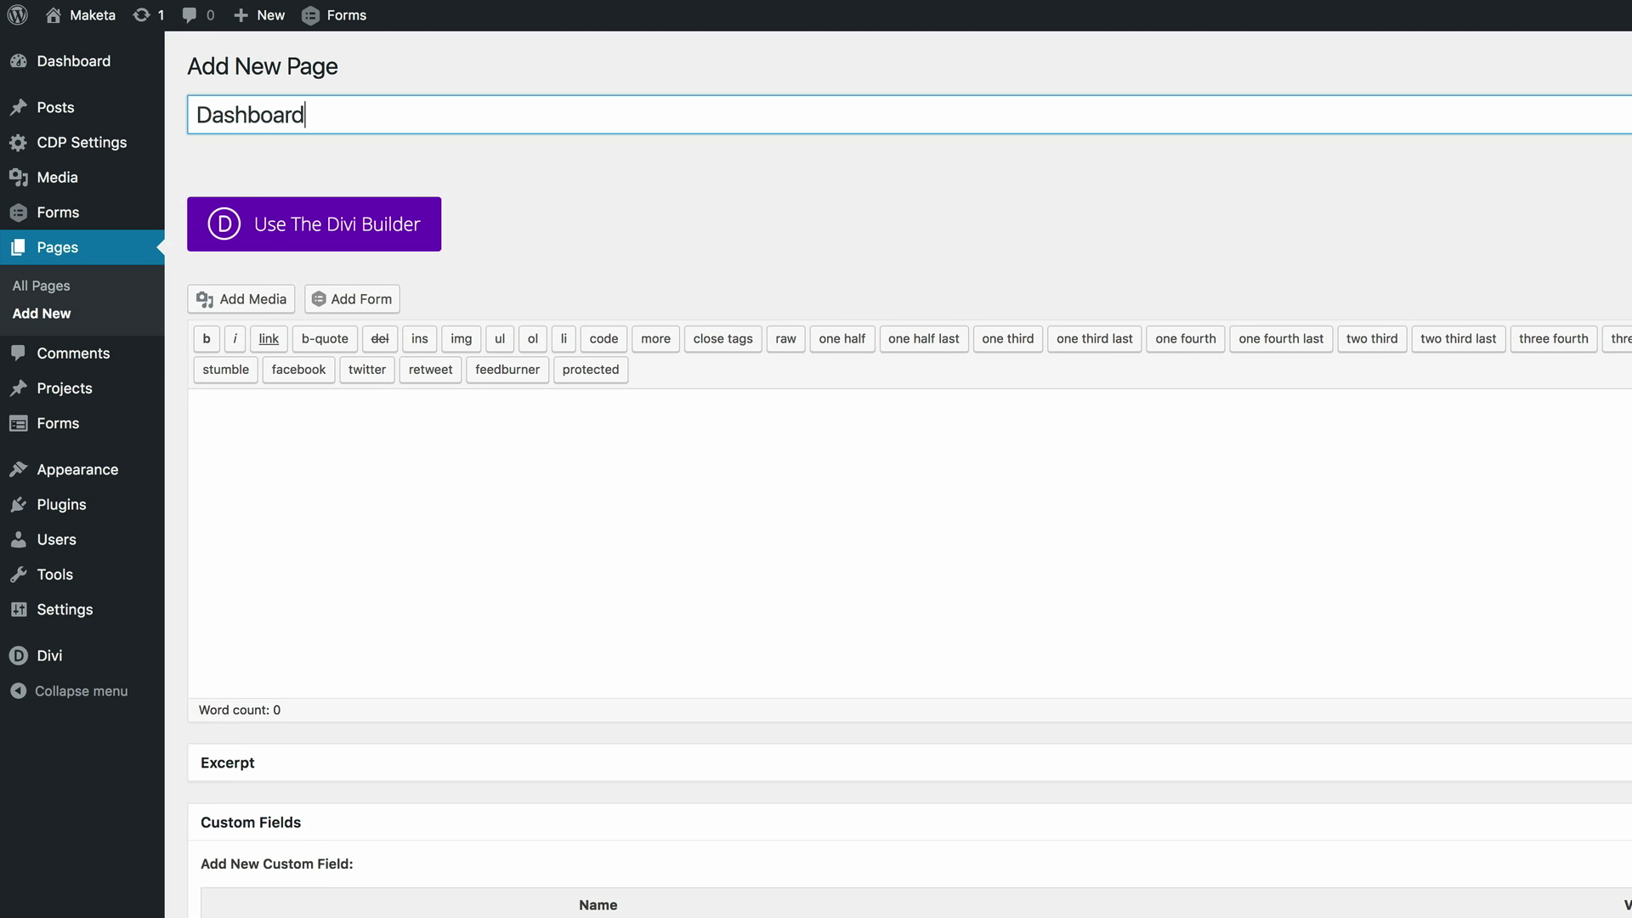
click(543, 434)
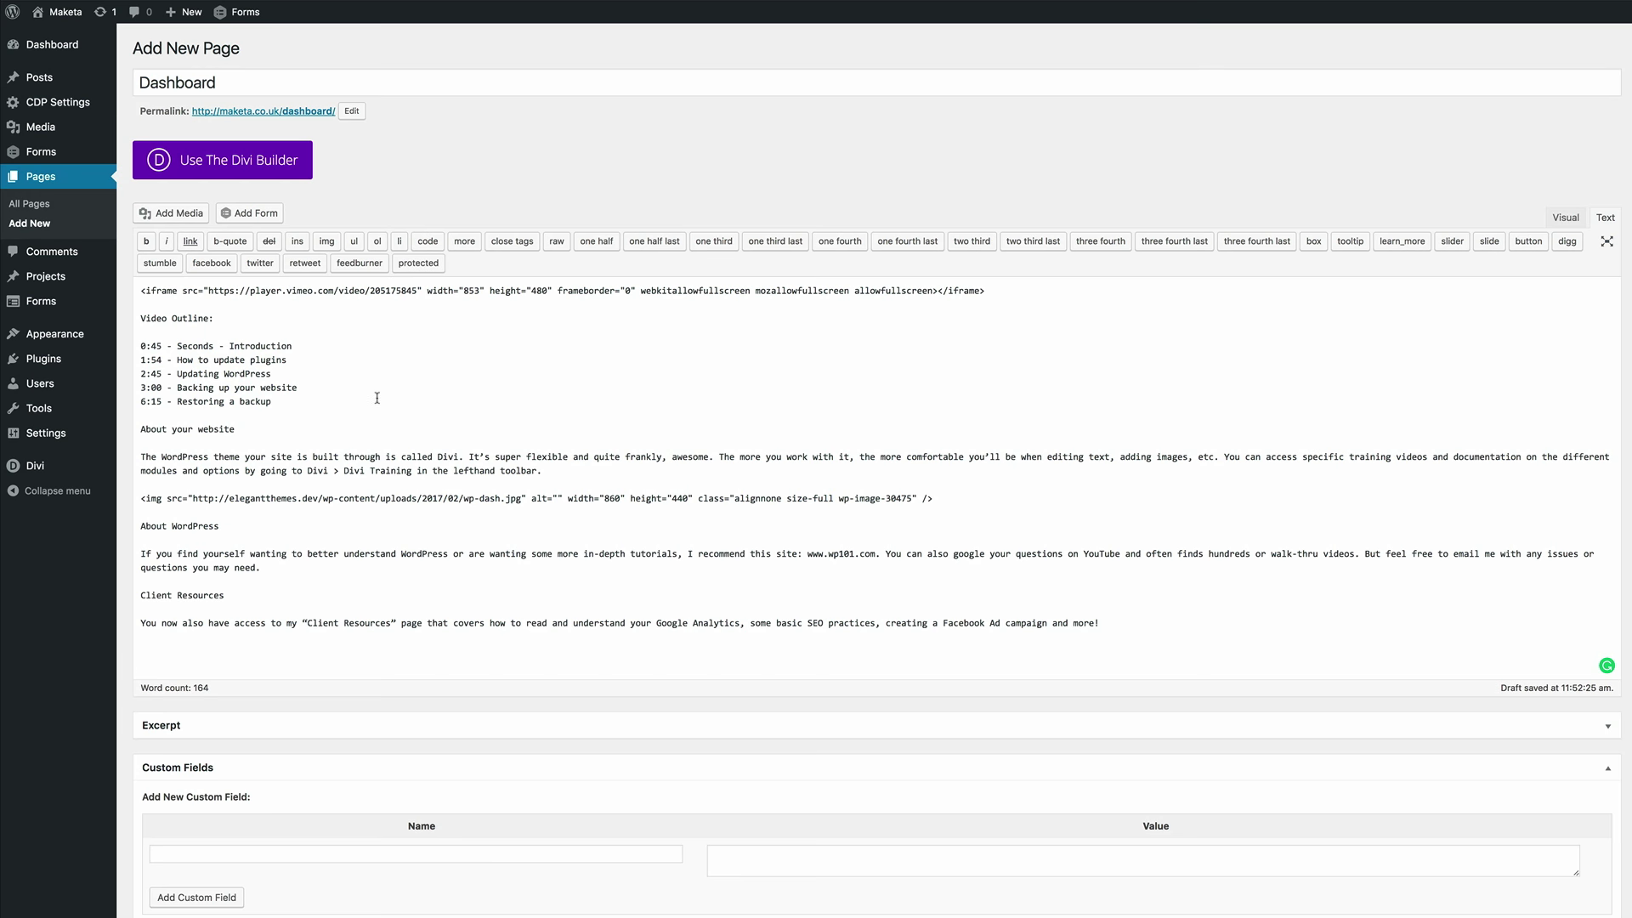
key(shift+Home)
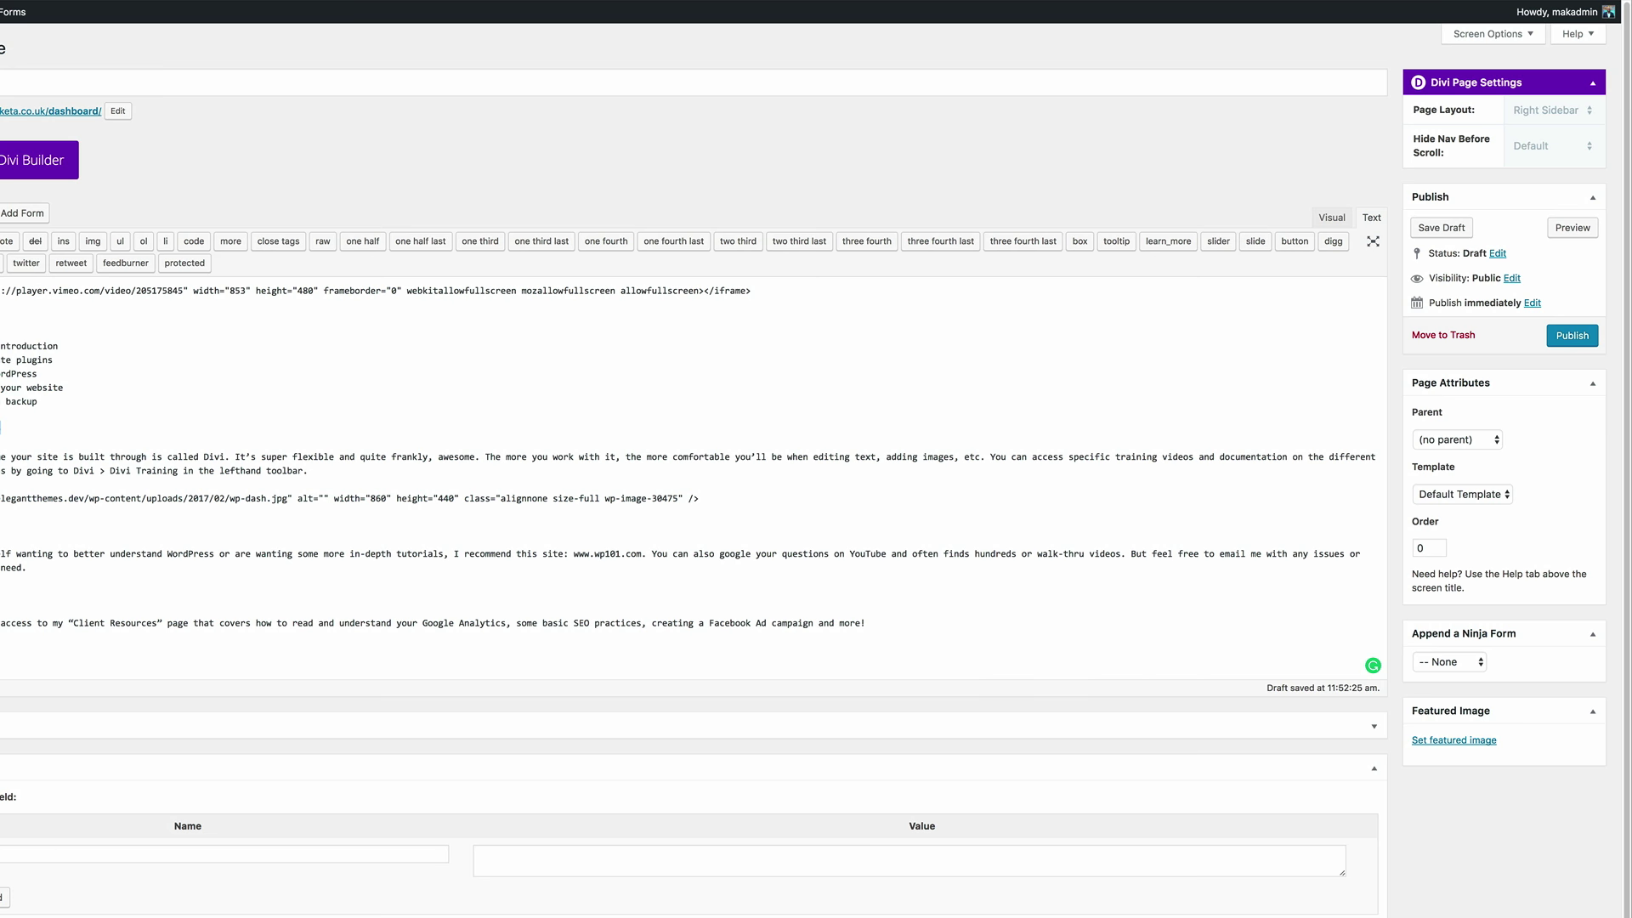
- Publish the Dashboard page and view it on the live site
click(1575, 336)
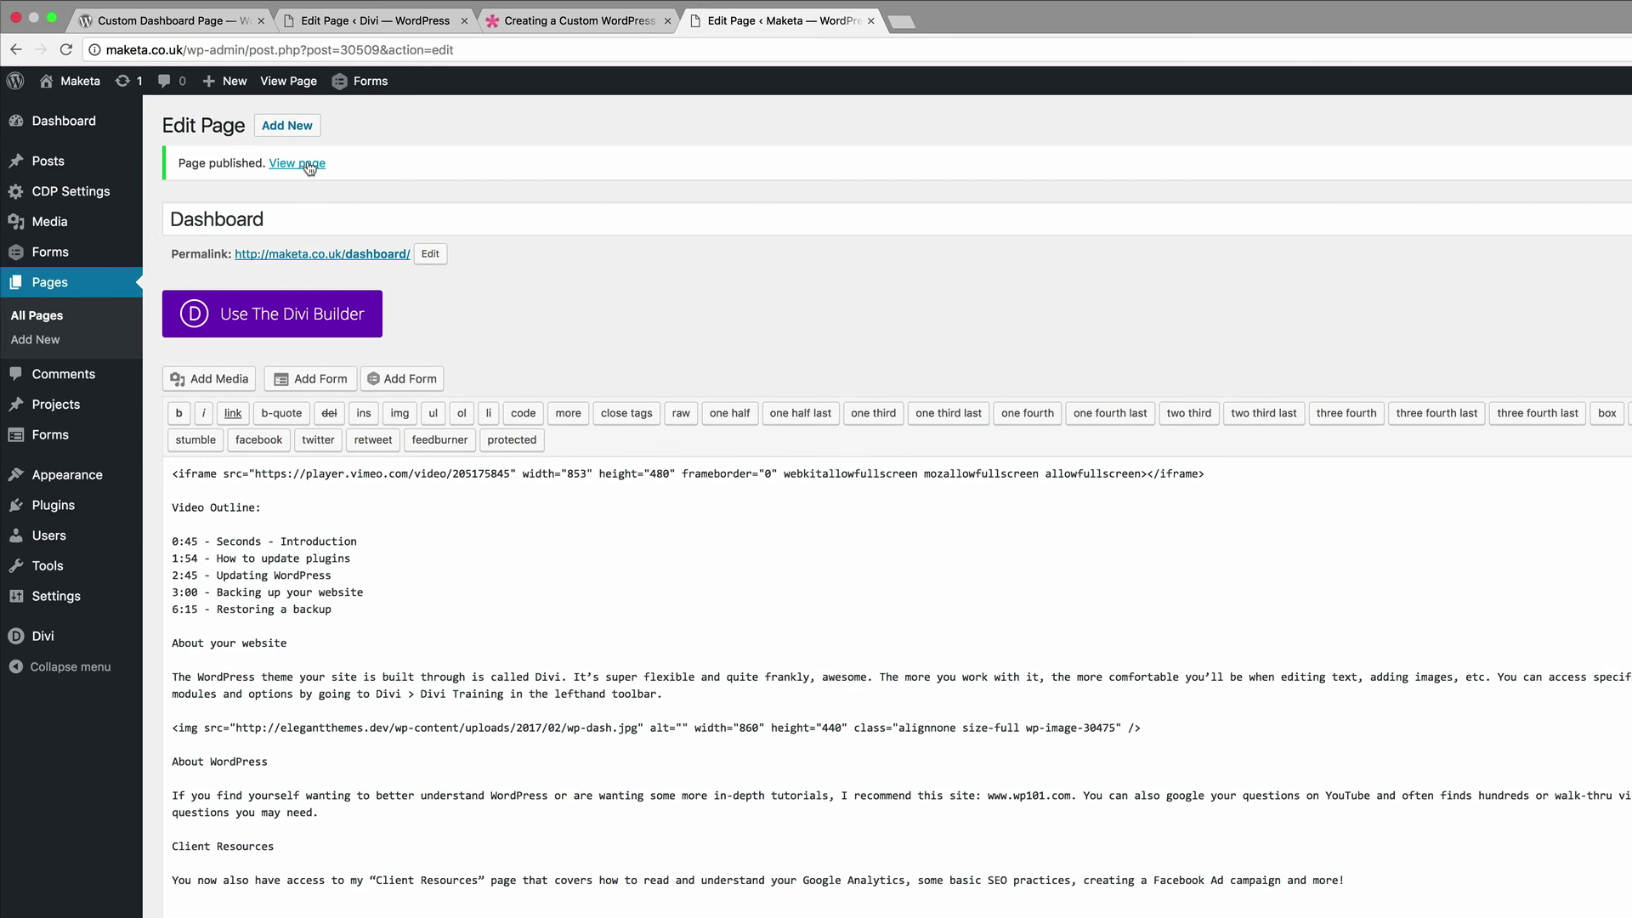
click(78, 96)
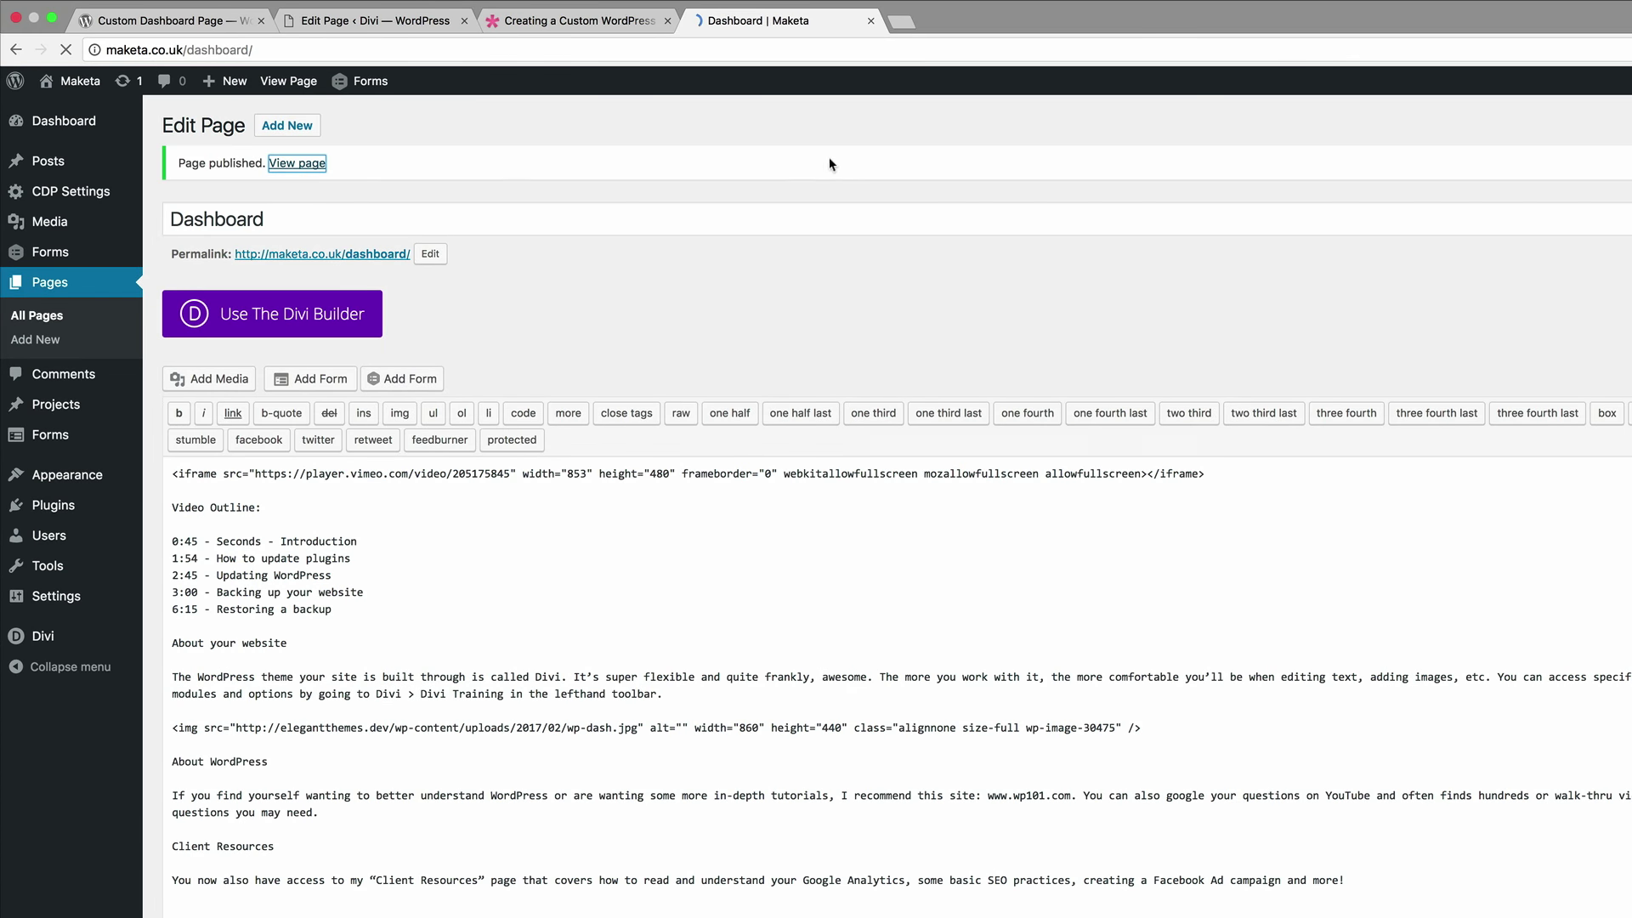
scroll(228, 520, down, 1)
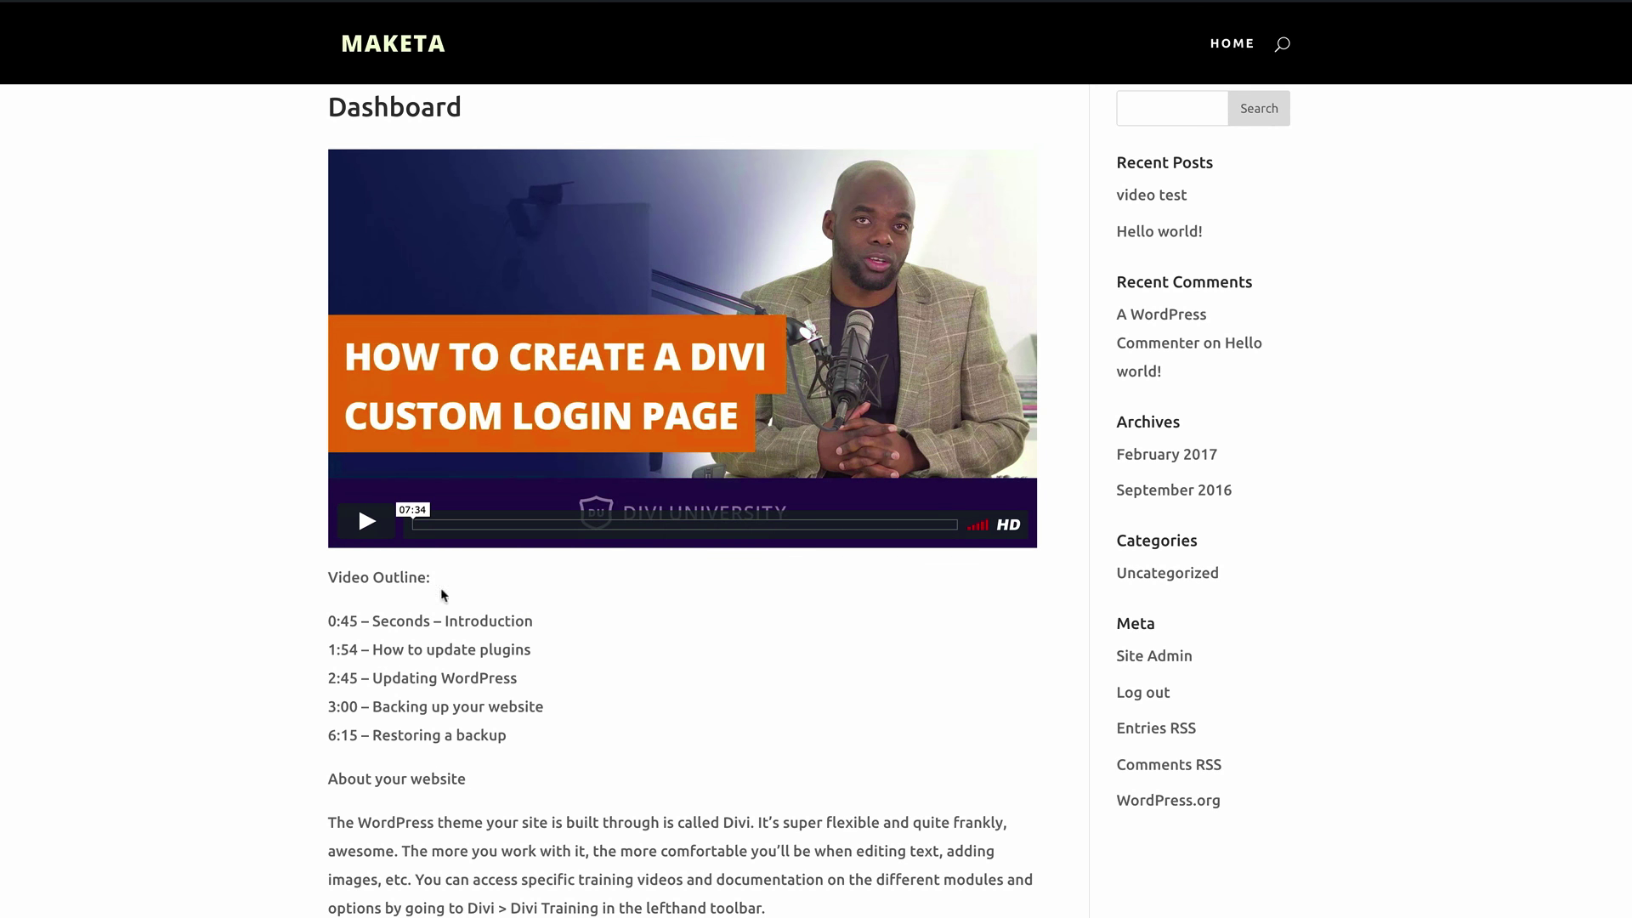
scroll(394, 644, down, 2)
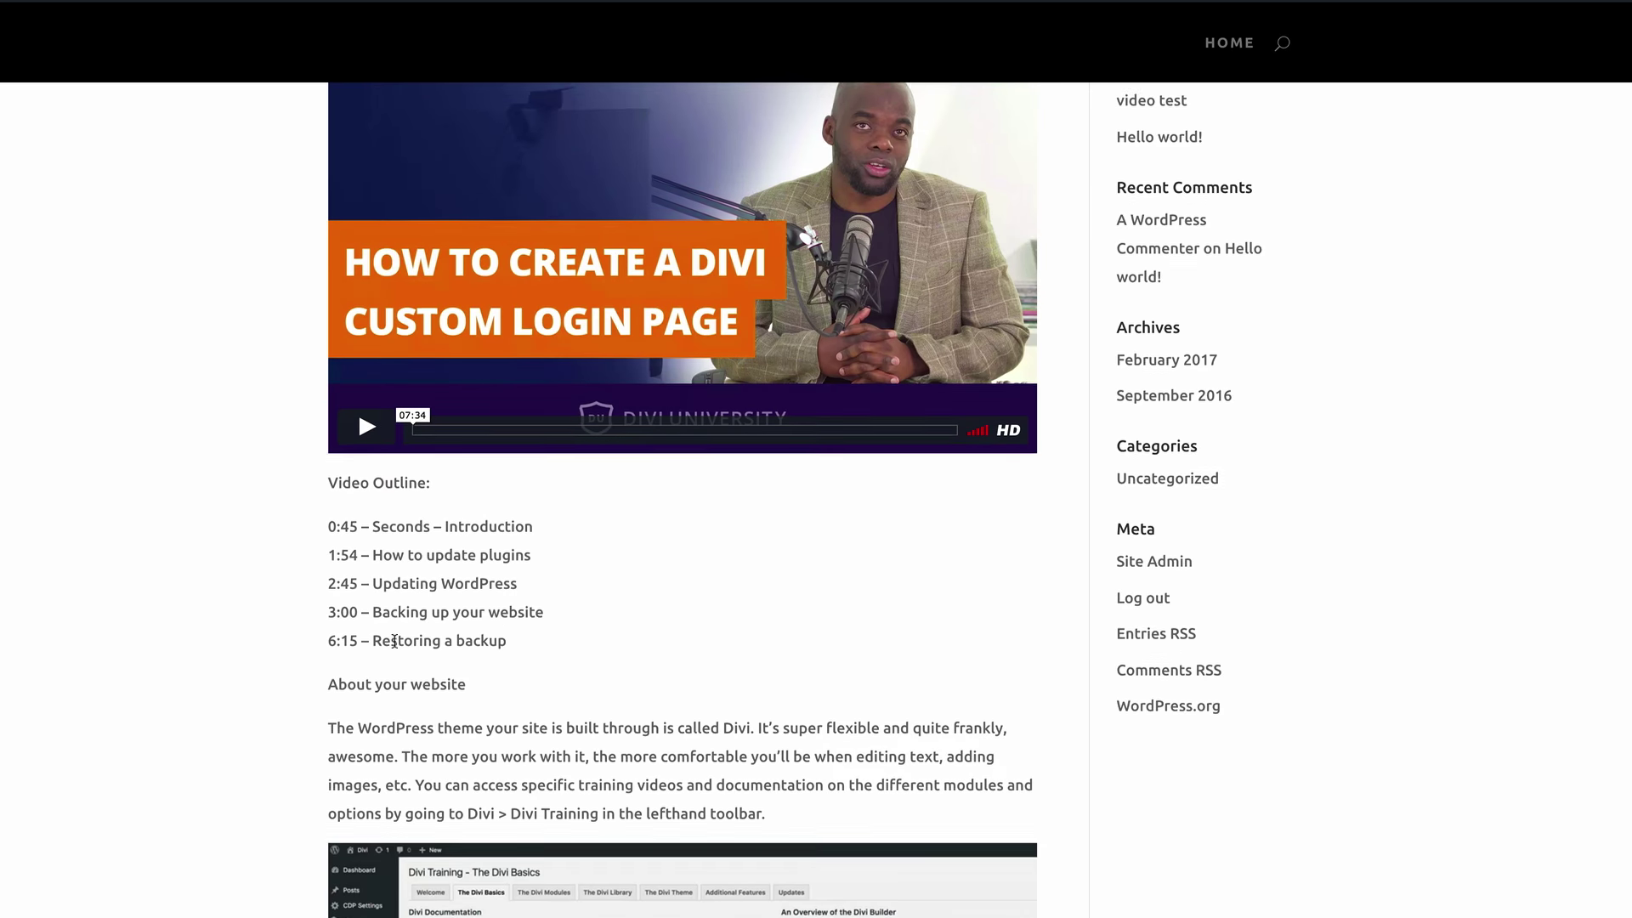
drag(373, 516, 533, 515)
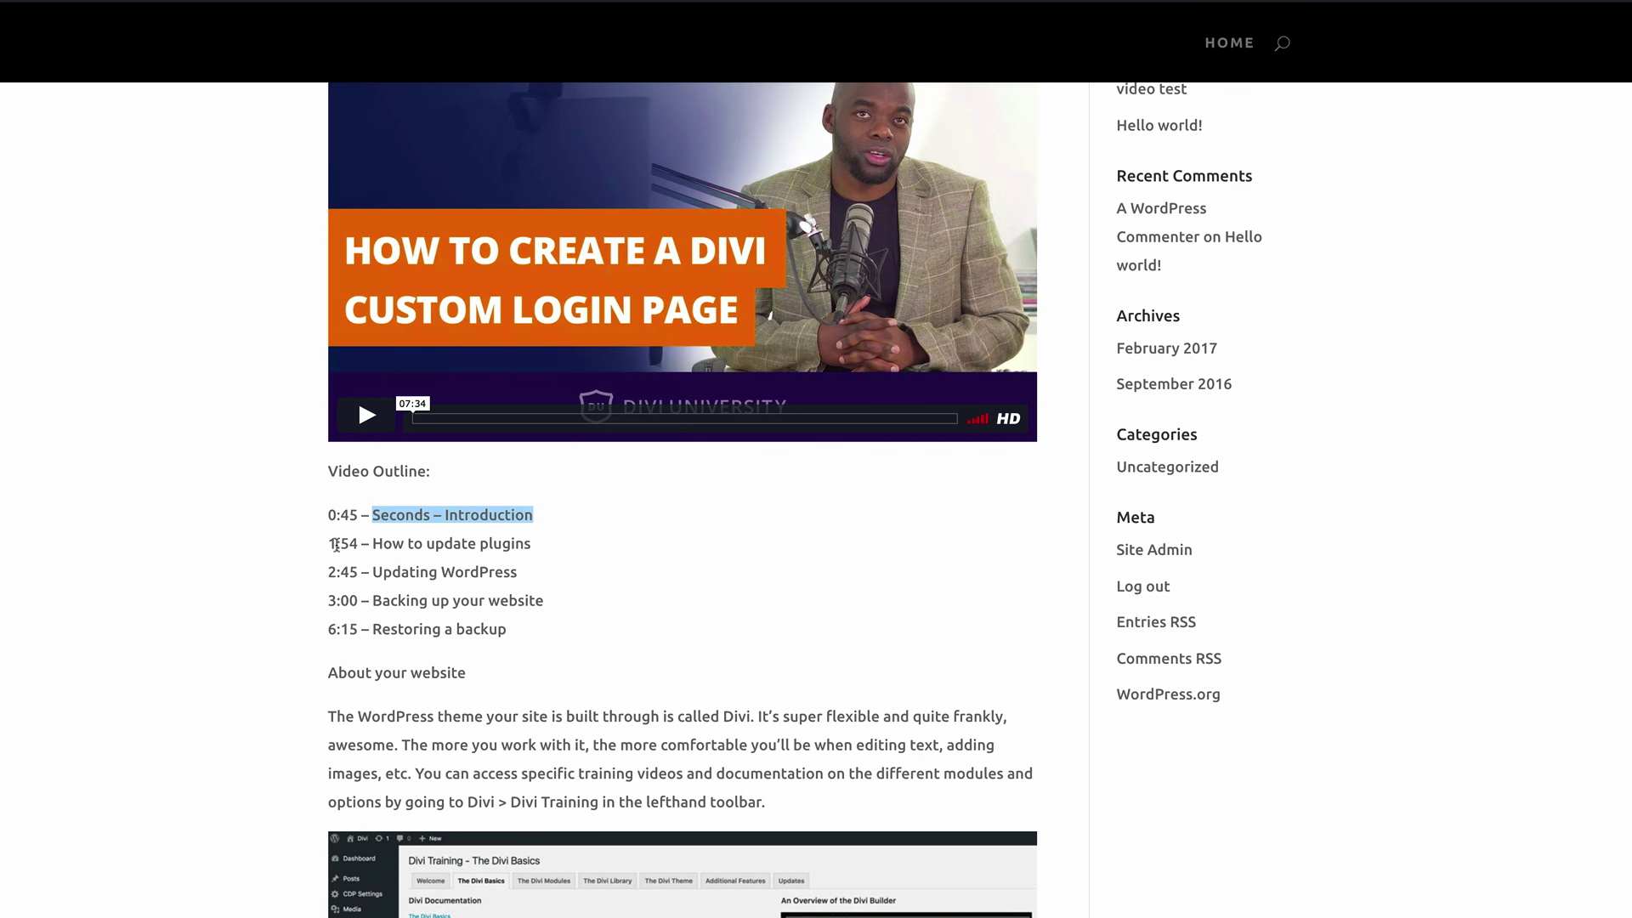
scroll(464, 593, down, 4)
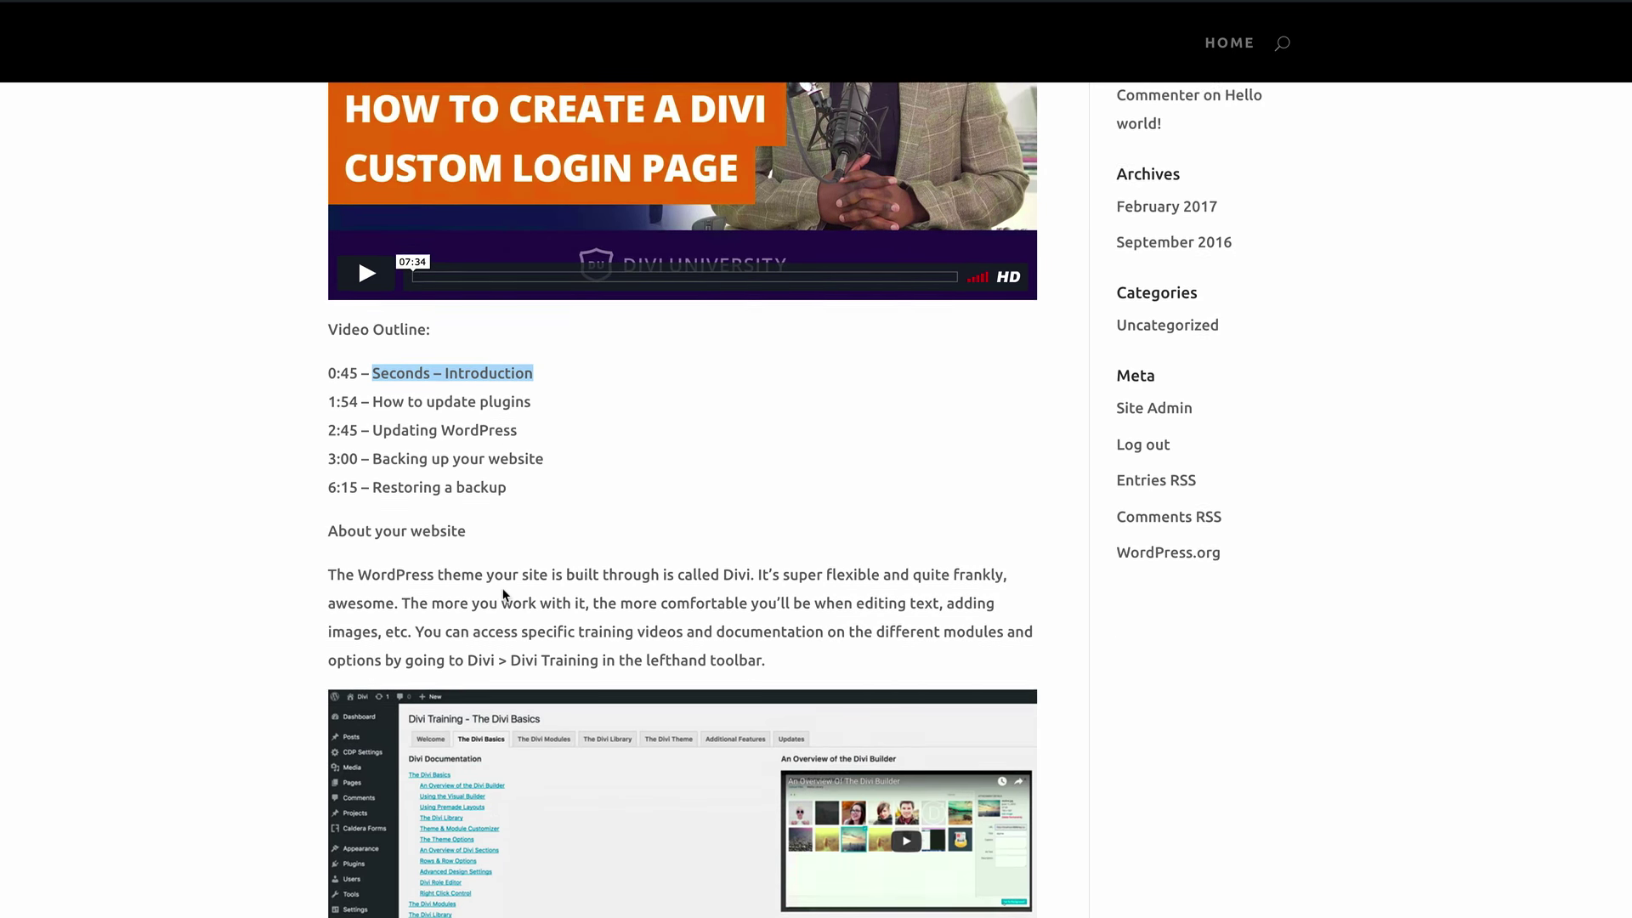
scroll(503, 590, down, 1)
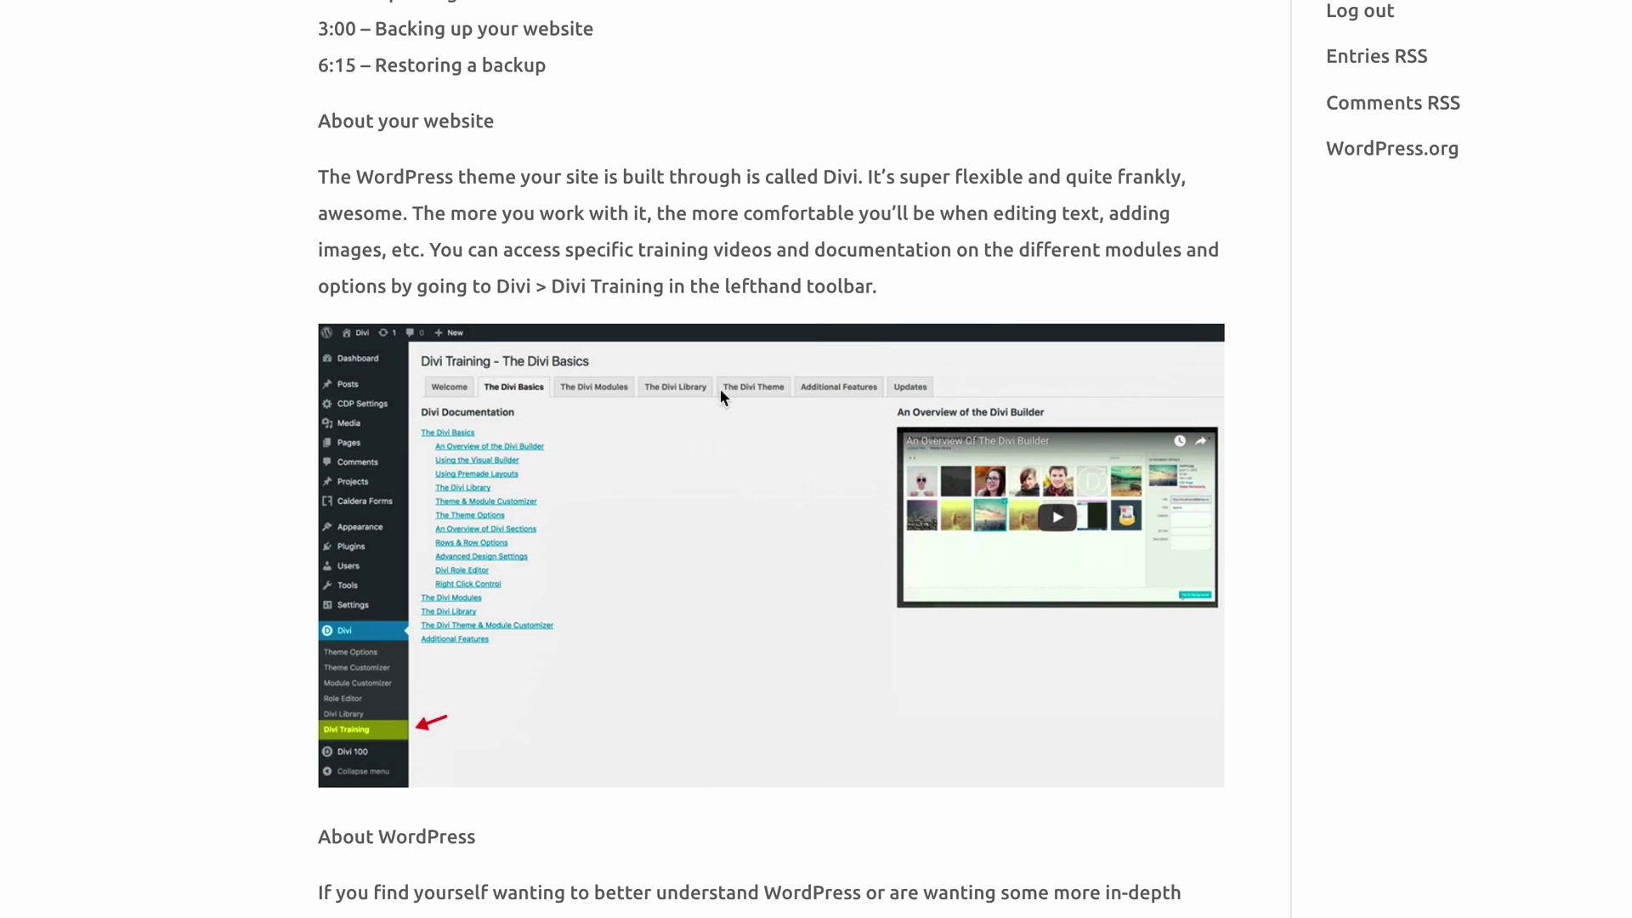
scroll(671, 846, down, 3)
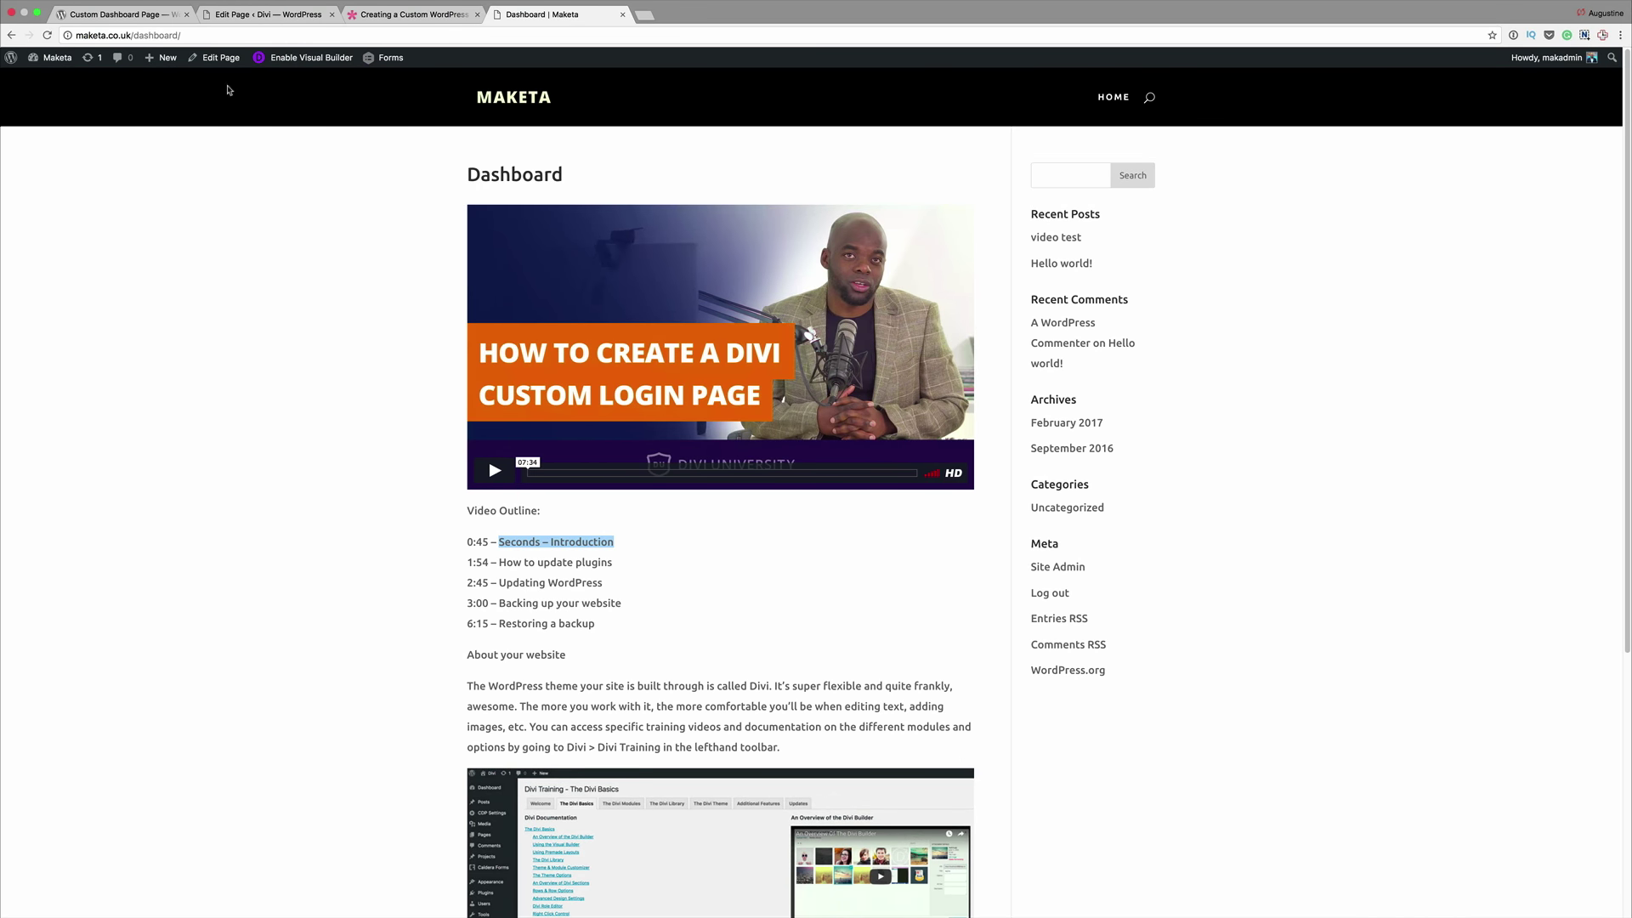
- Bold the Video Outline, About your website, About WordPress and Client Resources headings, then update
click(221, 58)
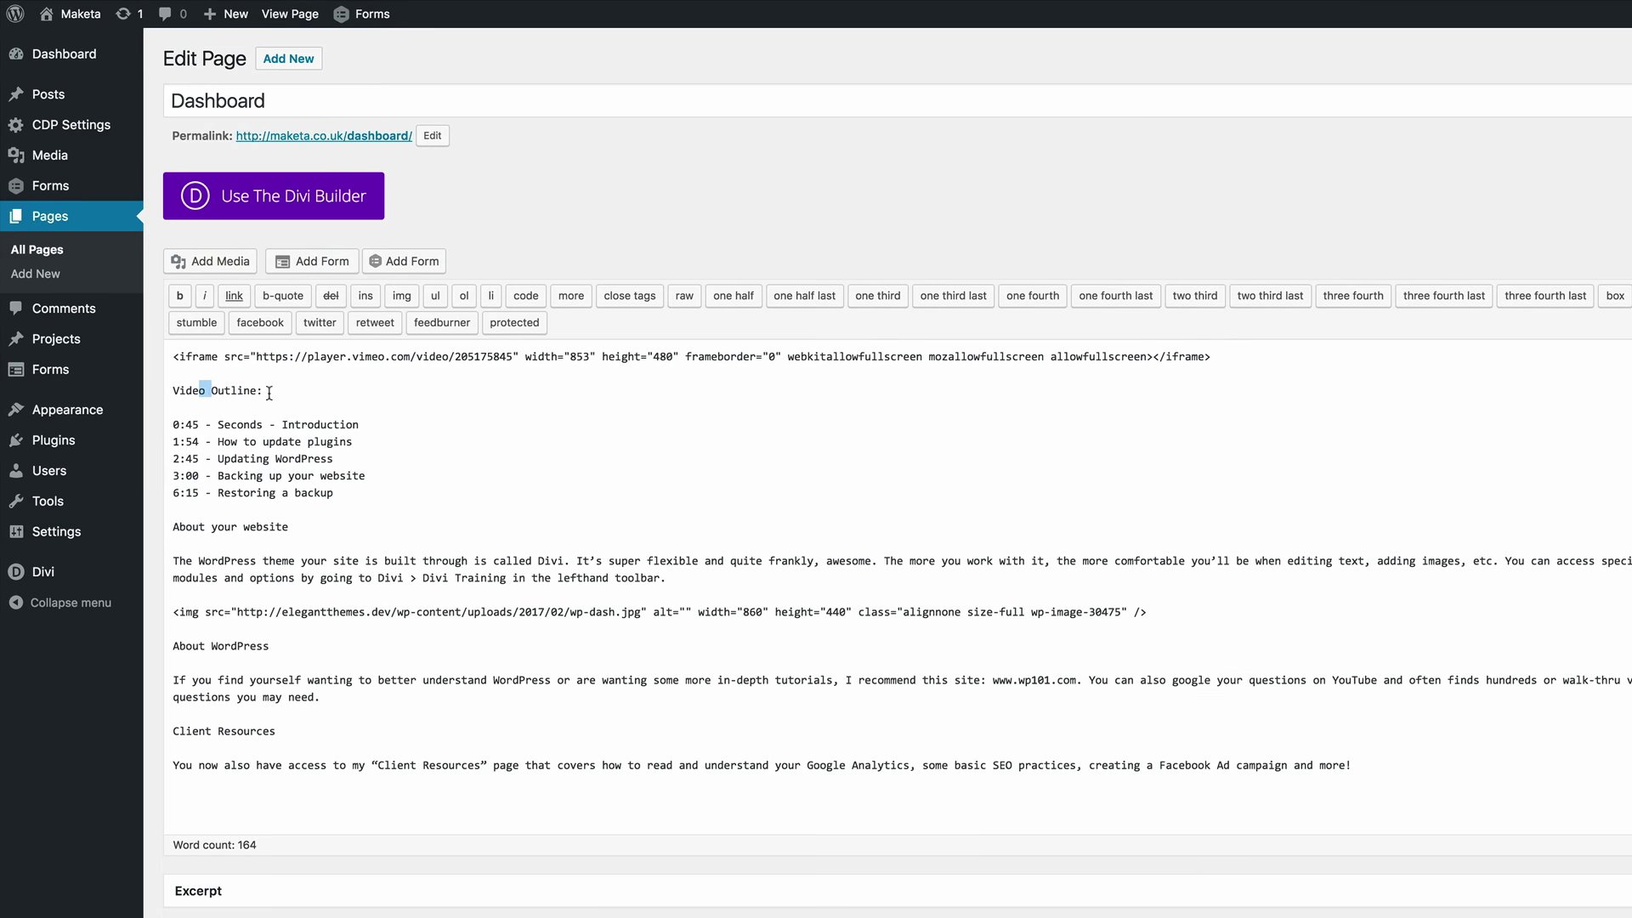
drag(188, 325, 123, 326)
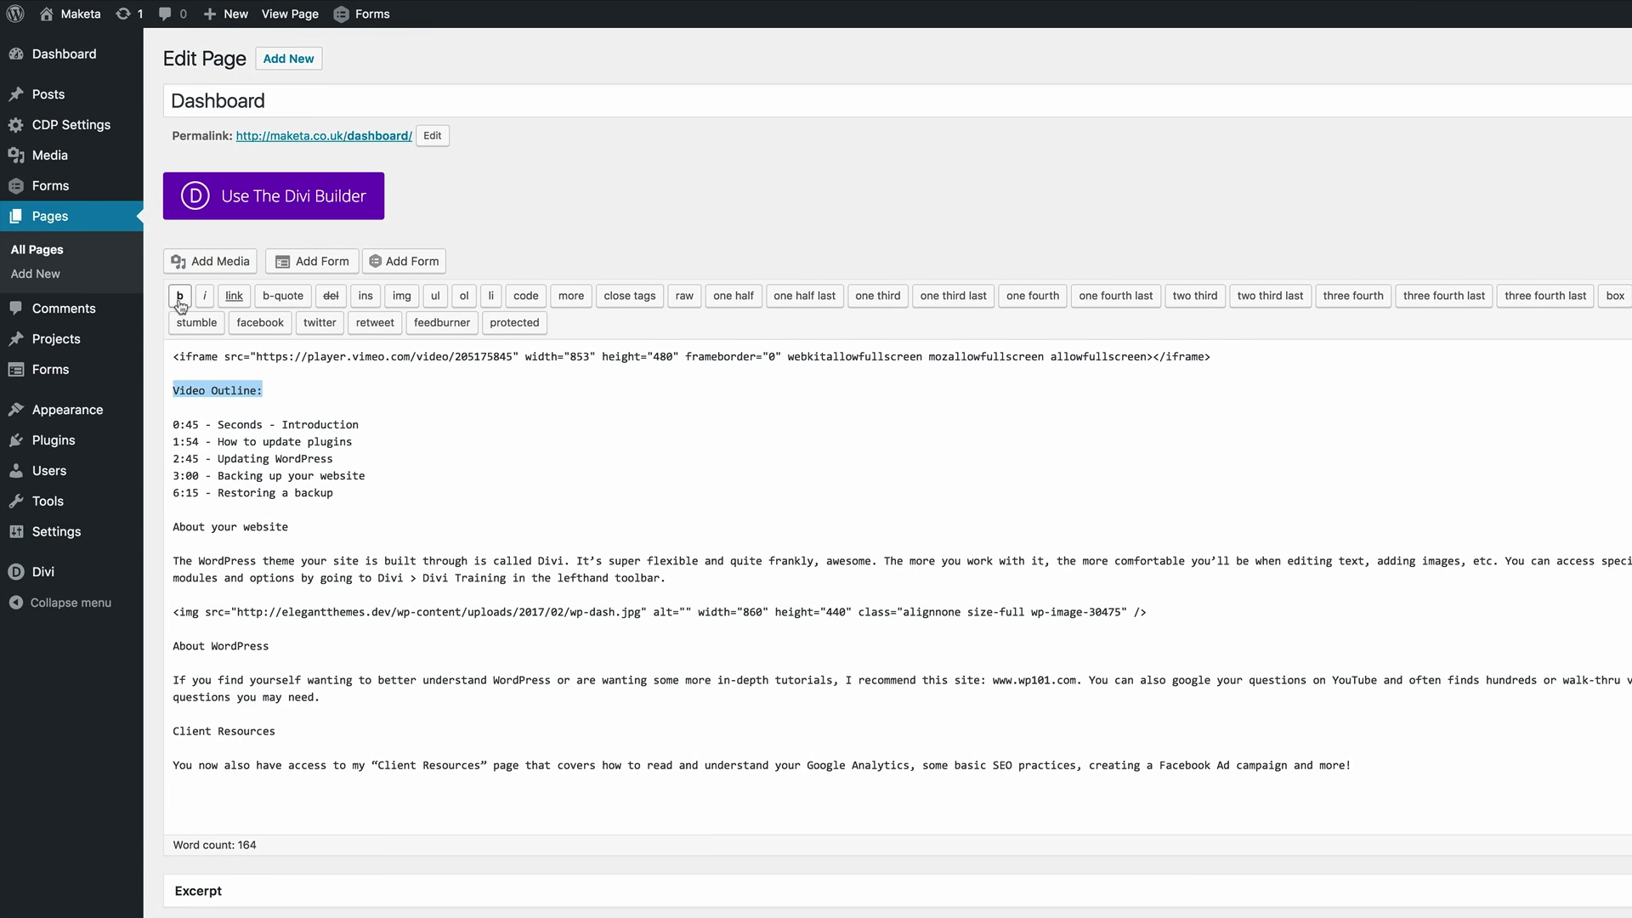
click(180, 299)
drag(291, 527, 170, 524)
click(179, 295)
drag(269, 646, 196, 624)
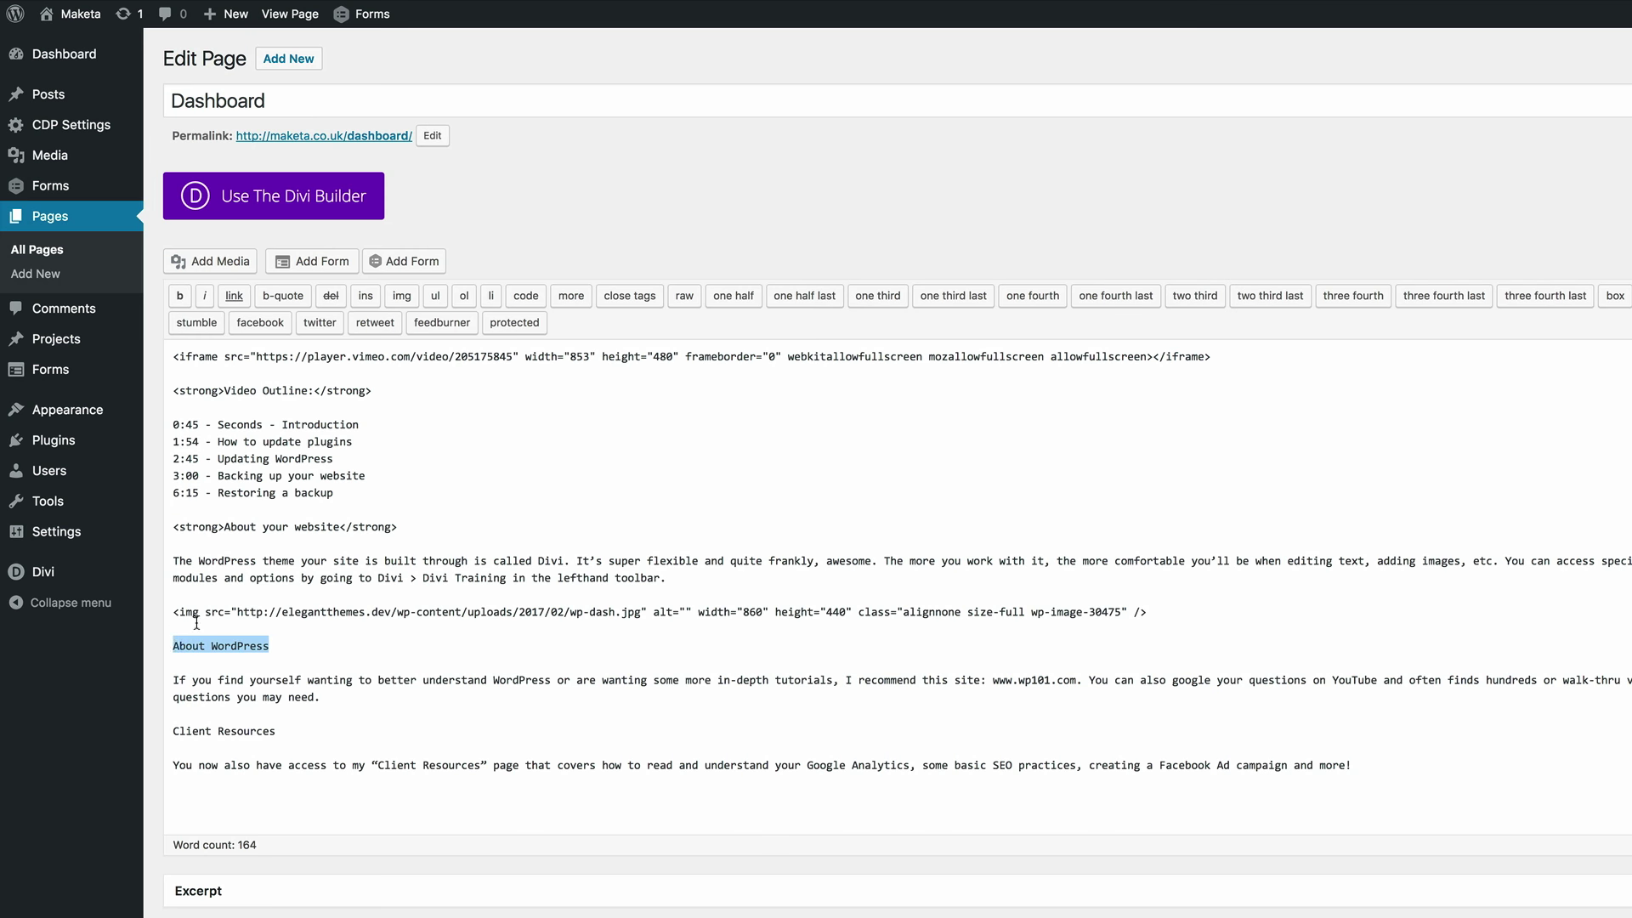
click(180, 295)
drag(283, 732, 163, 718)
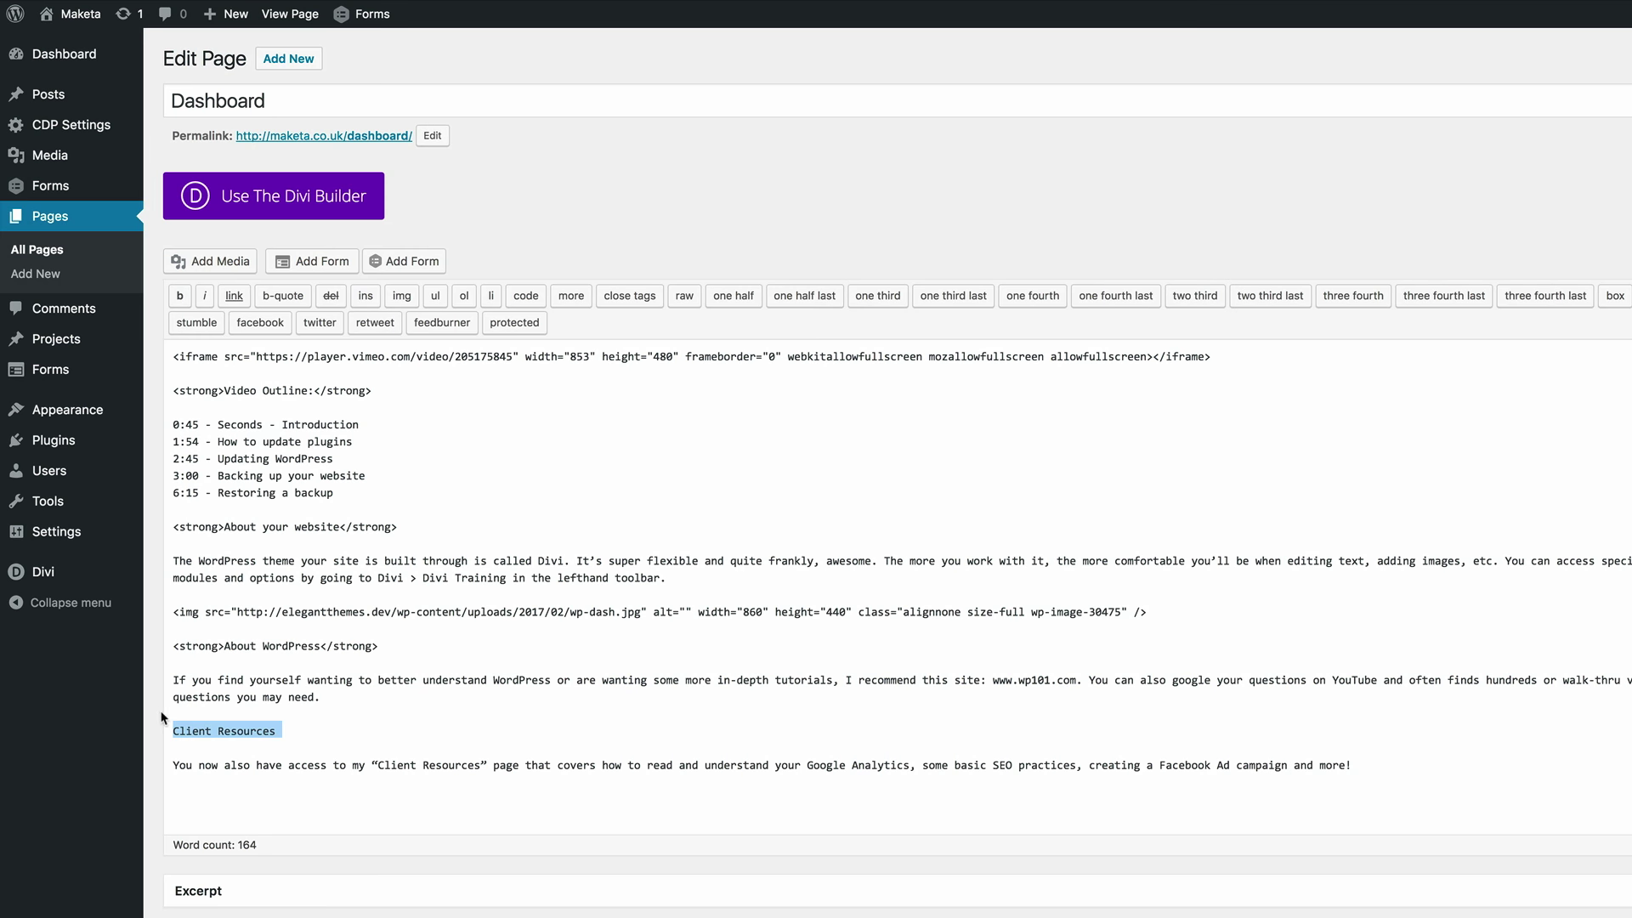
click(179, 295)
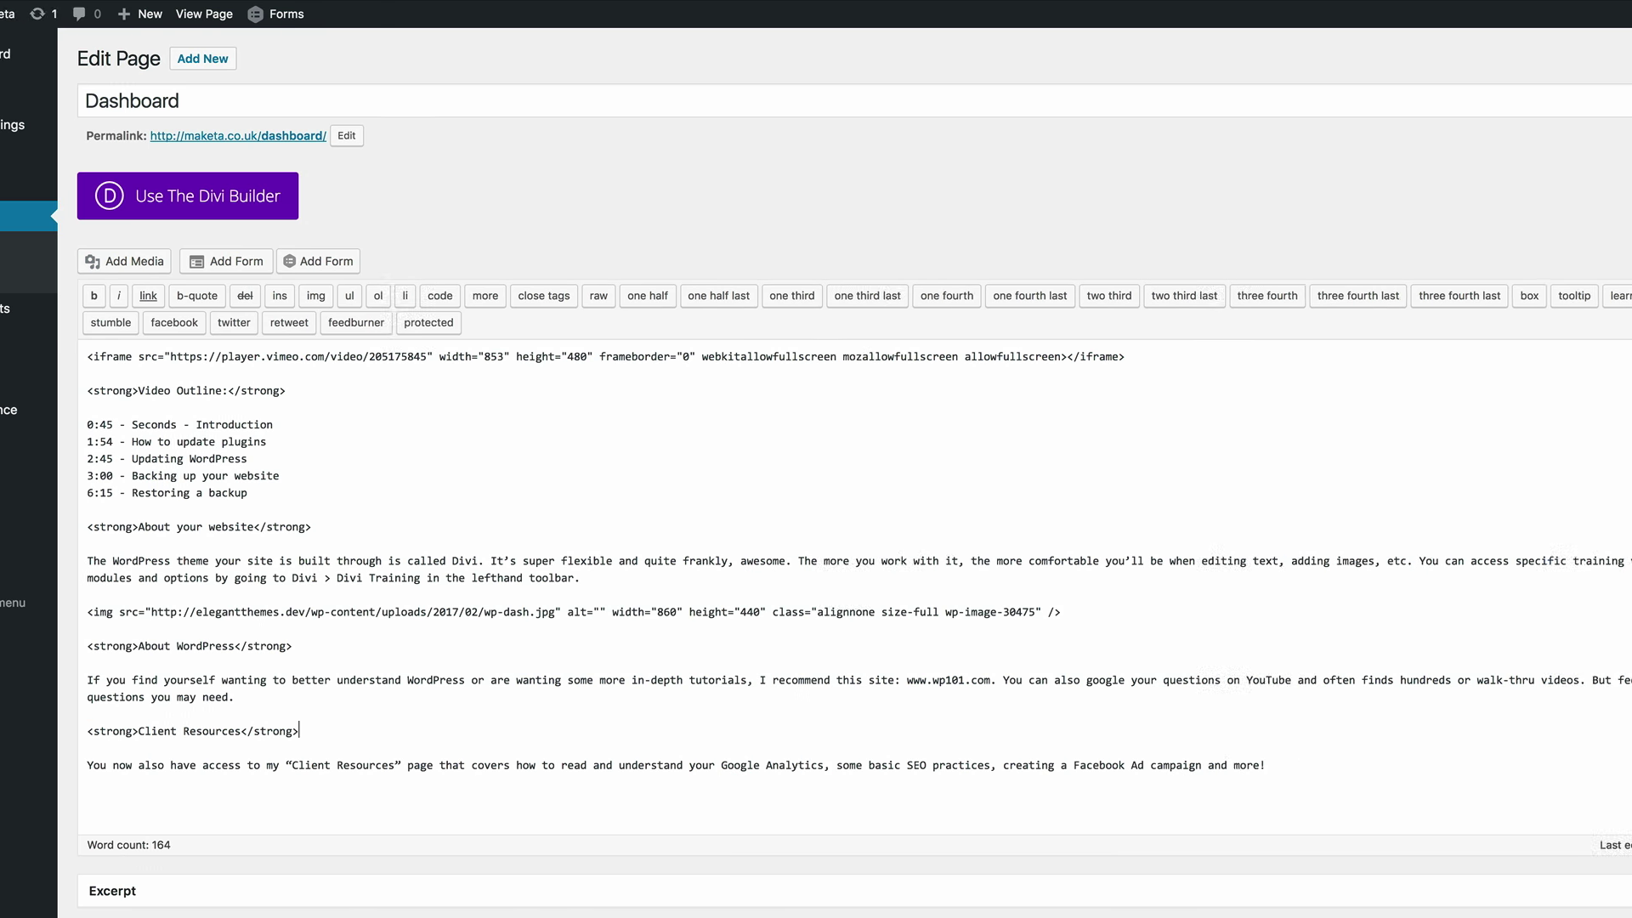
click(1595, 430)
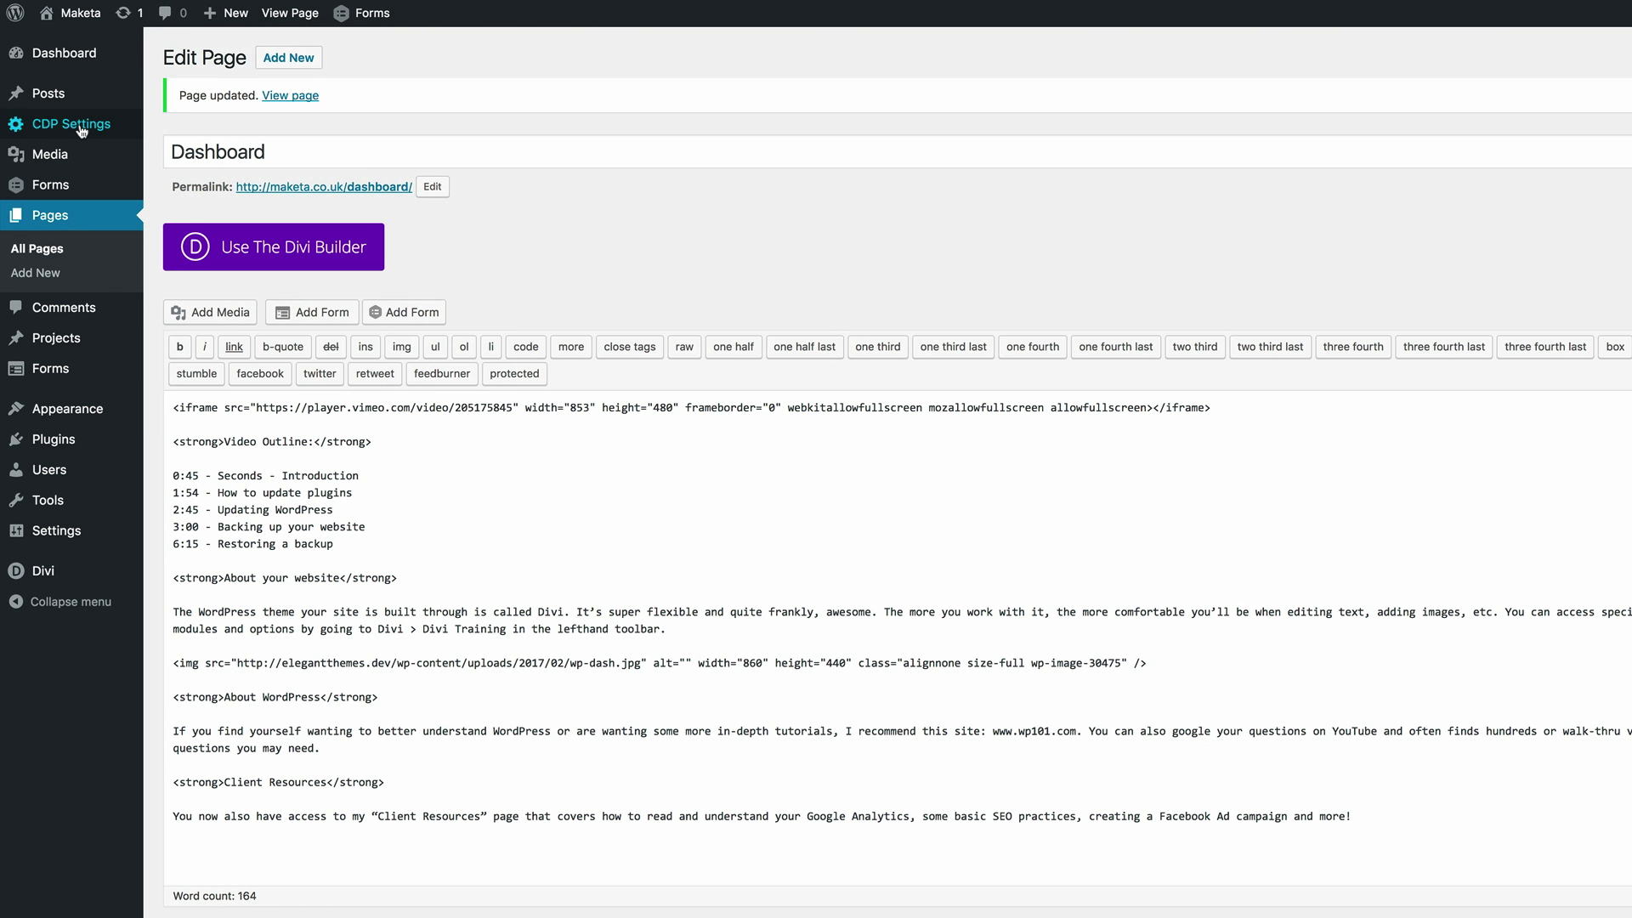
- Set 'Dashboard' as the CDP Settings page, save the options, and open Custom Dashboard
click(80, 126)
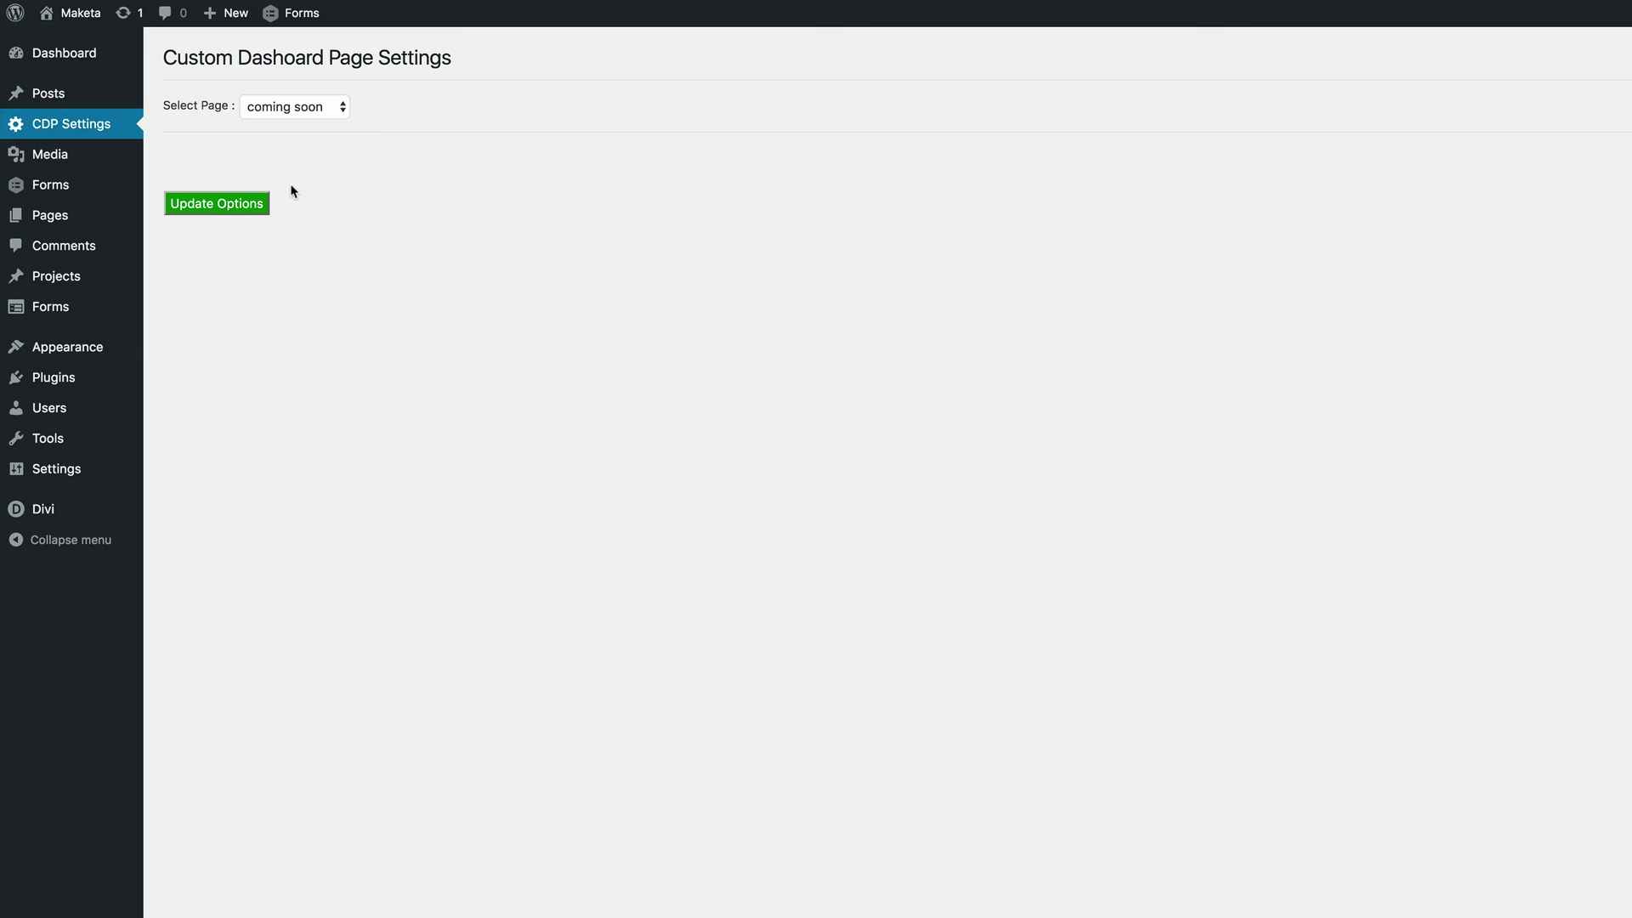
click(333, 114)
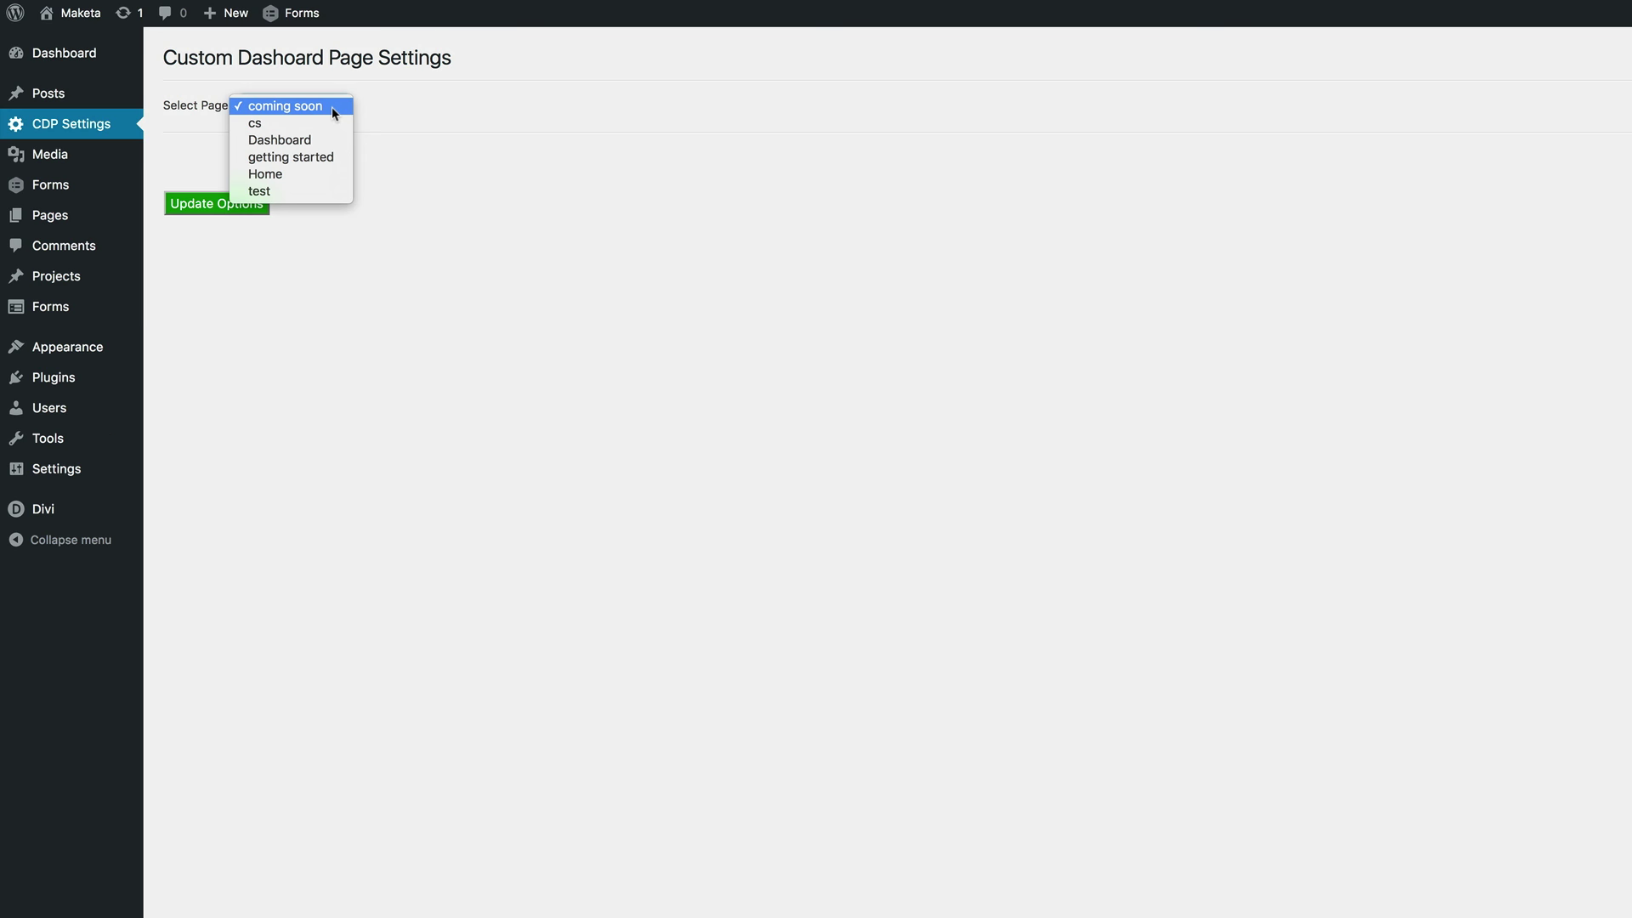
click(303, 142)
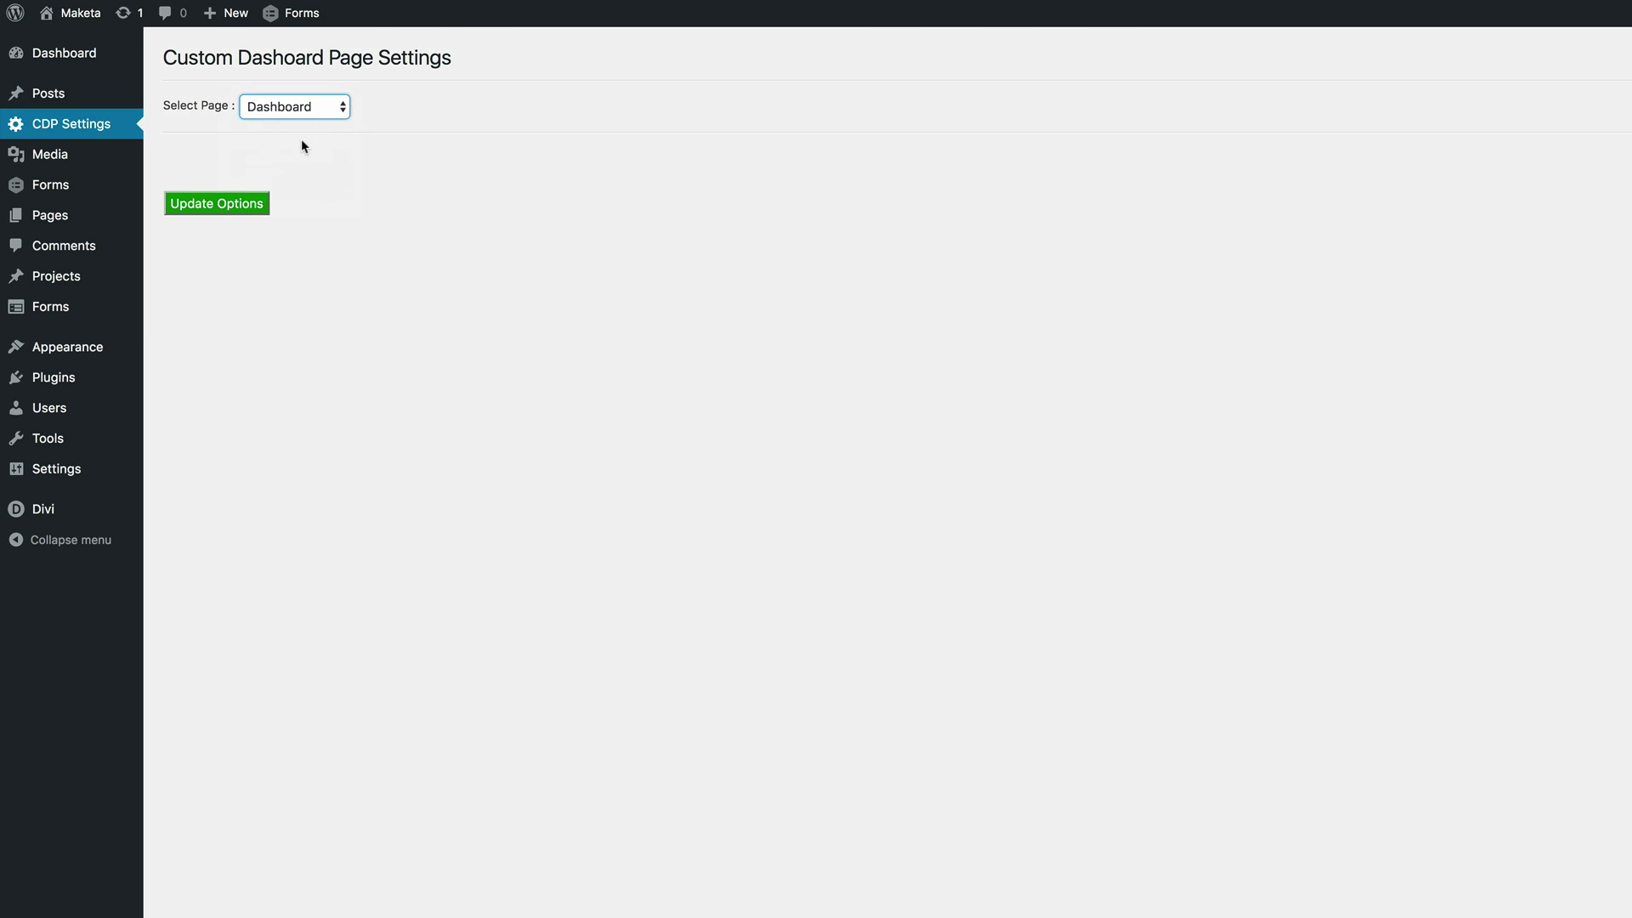
click(237, 207)
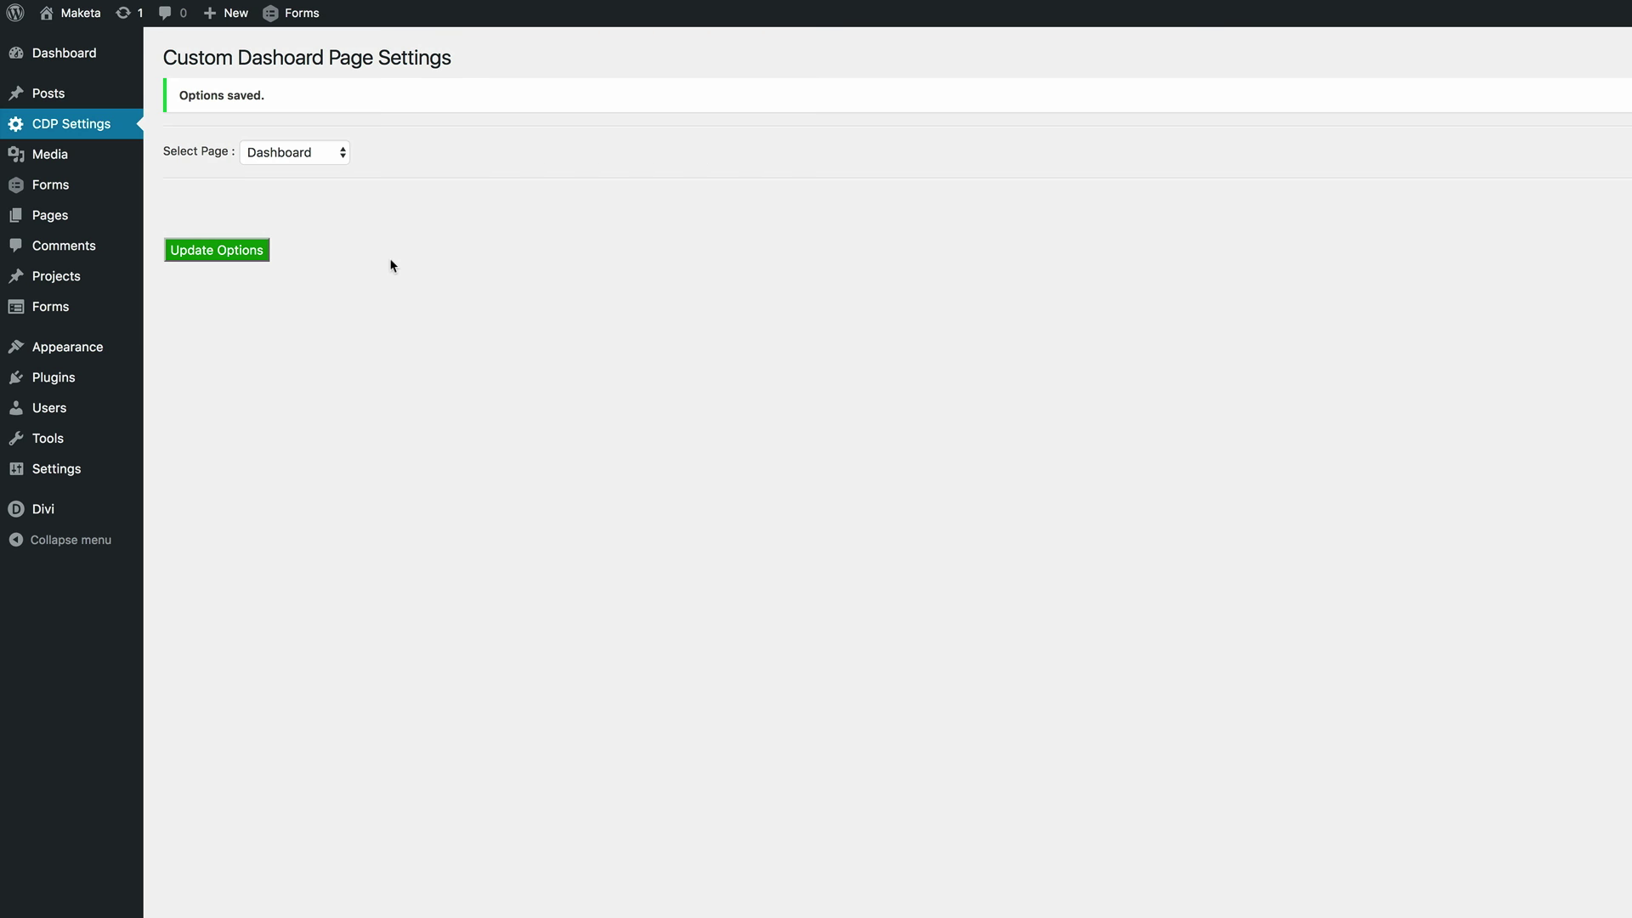
mouse_move(98, 56)
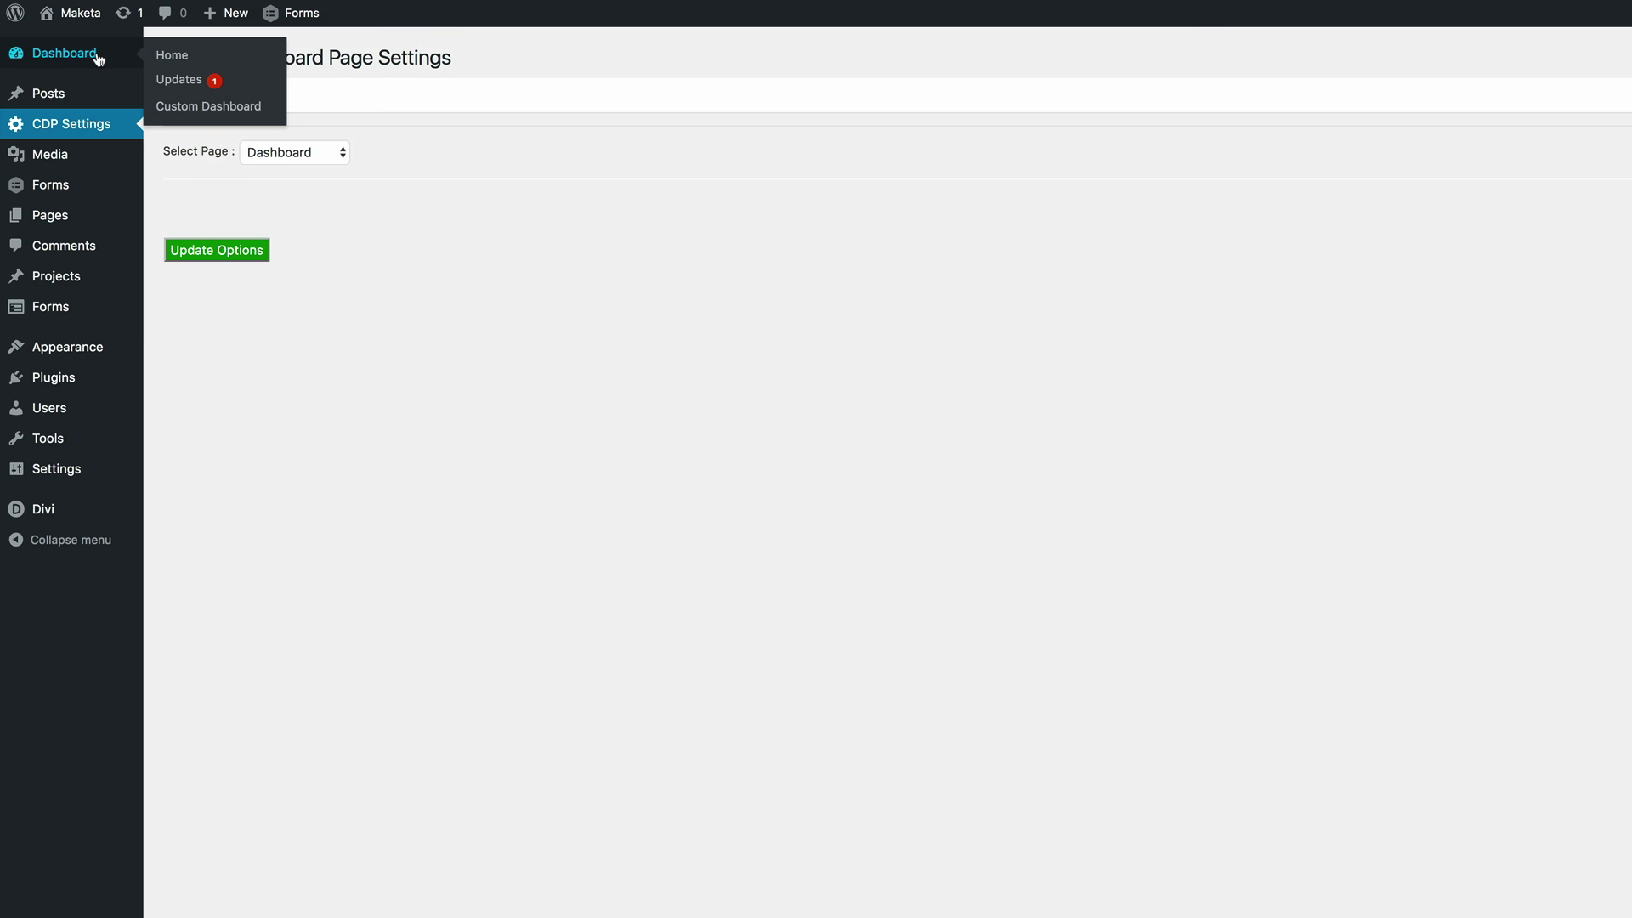
click(98, 56)
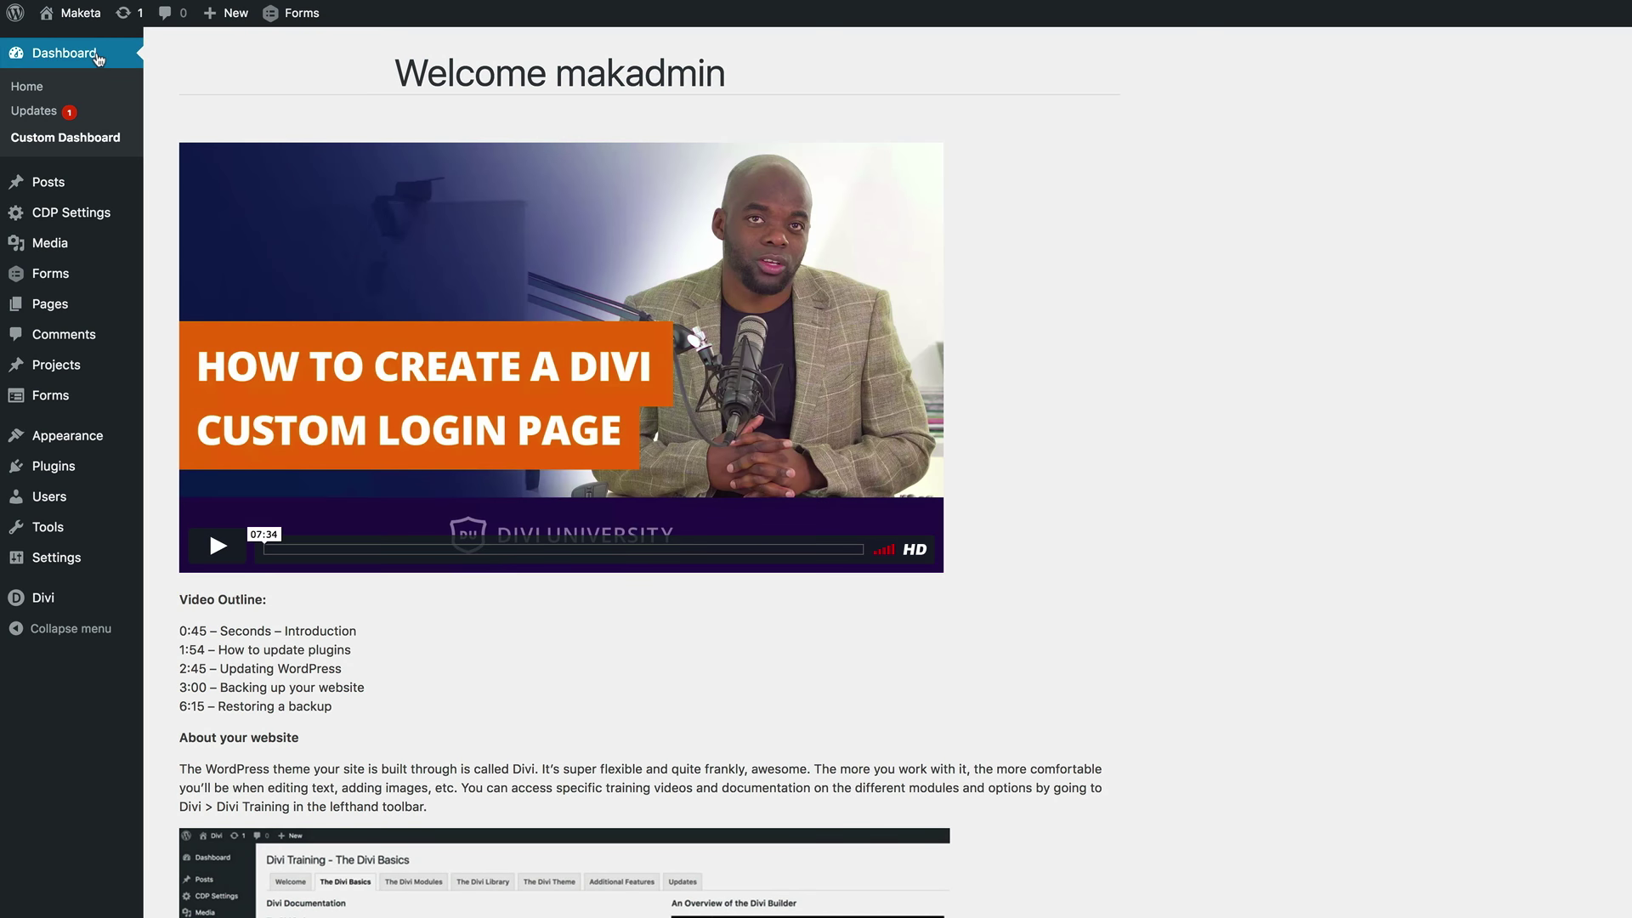
scroll(1320, 459, down, 1)
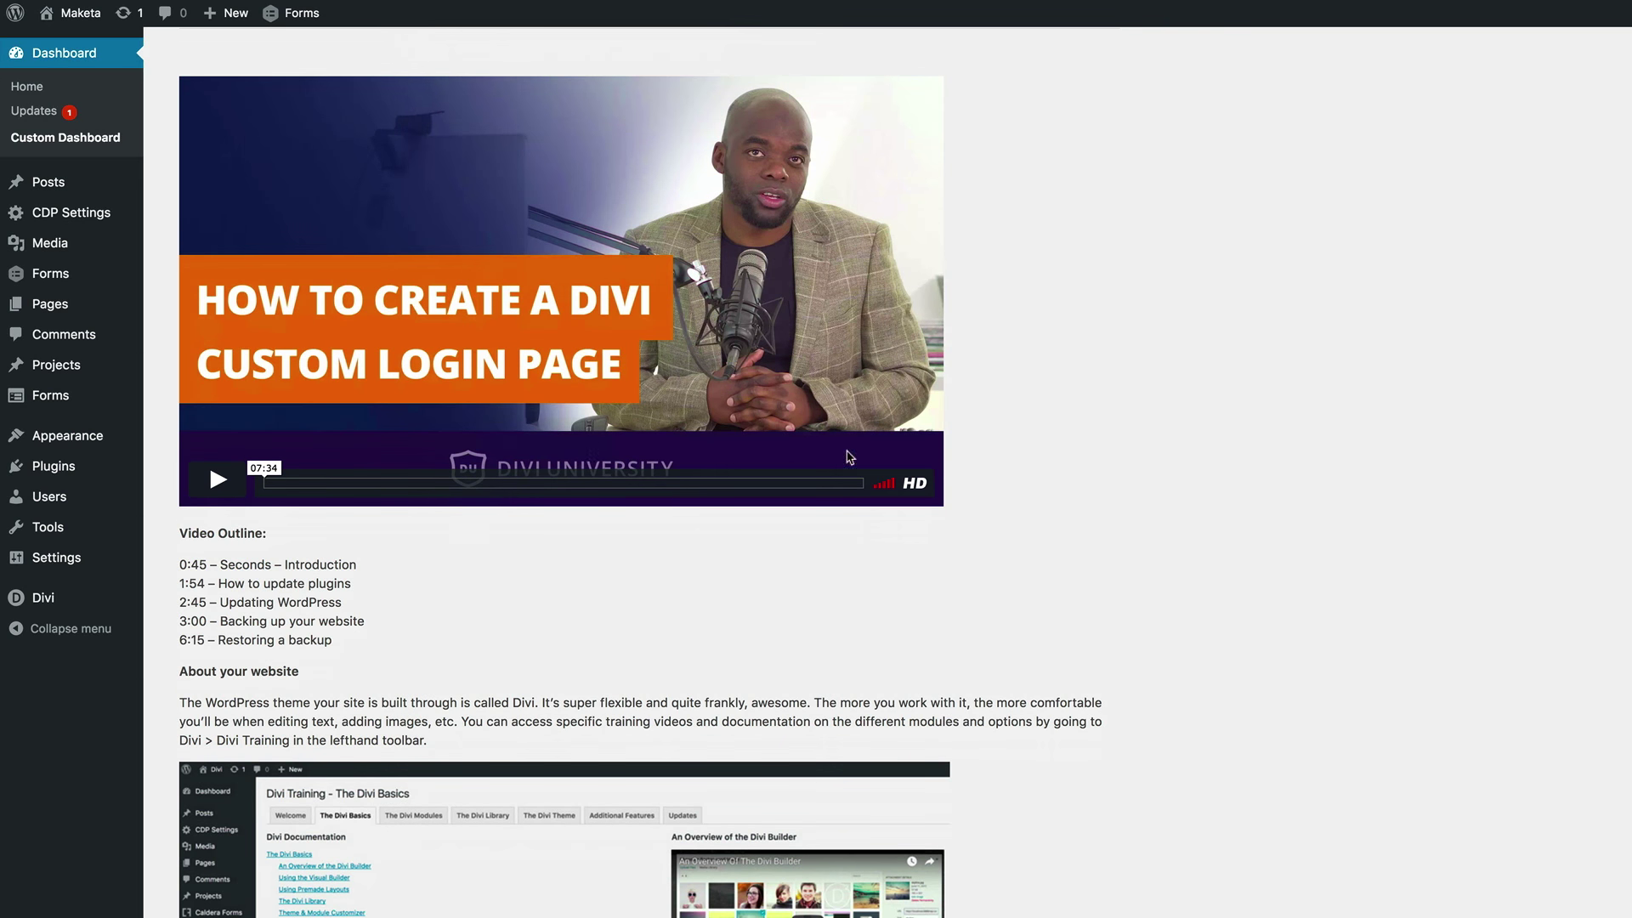
scroll(764, 472, up, 1)
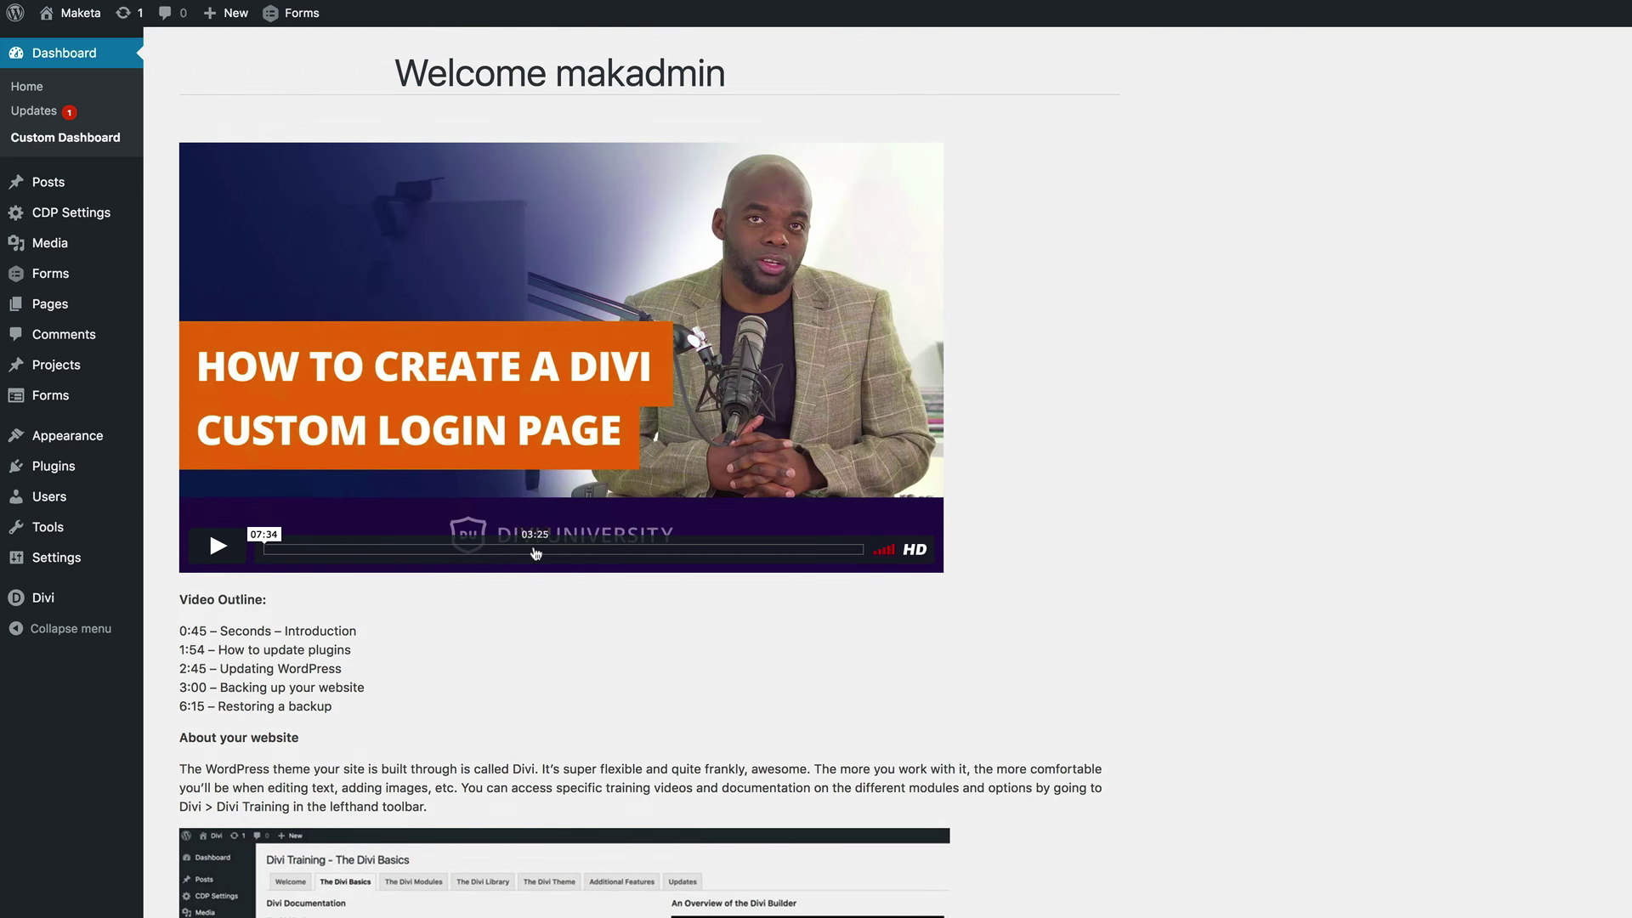
scroll(553, 570, down, 3)
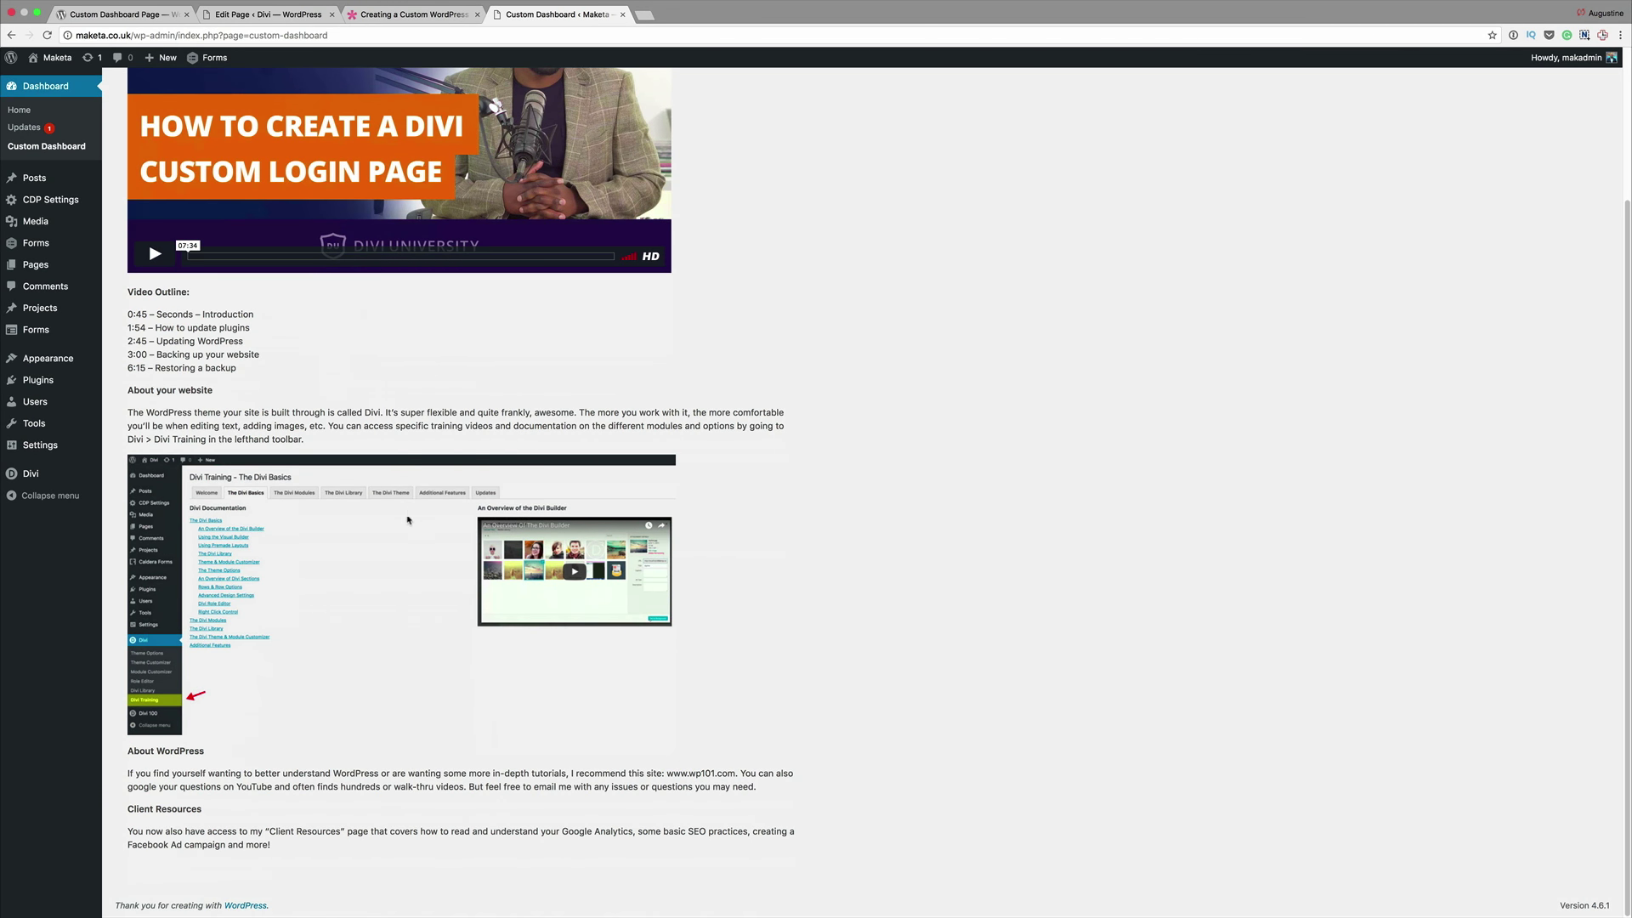
scroll(541, 752, up, 3)
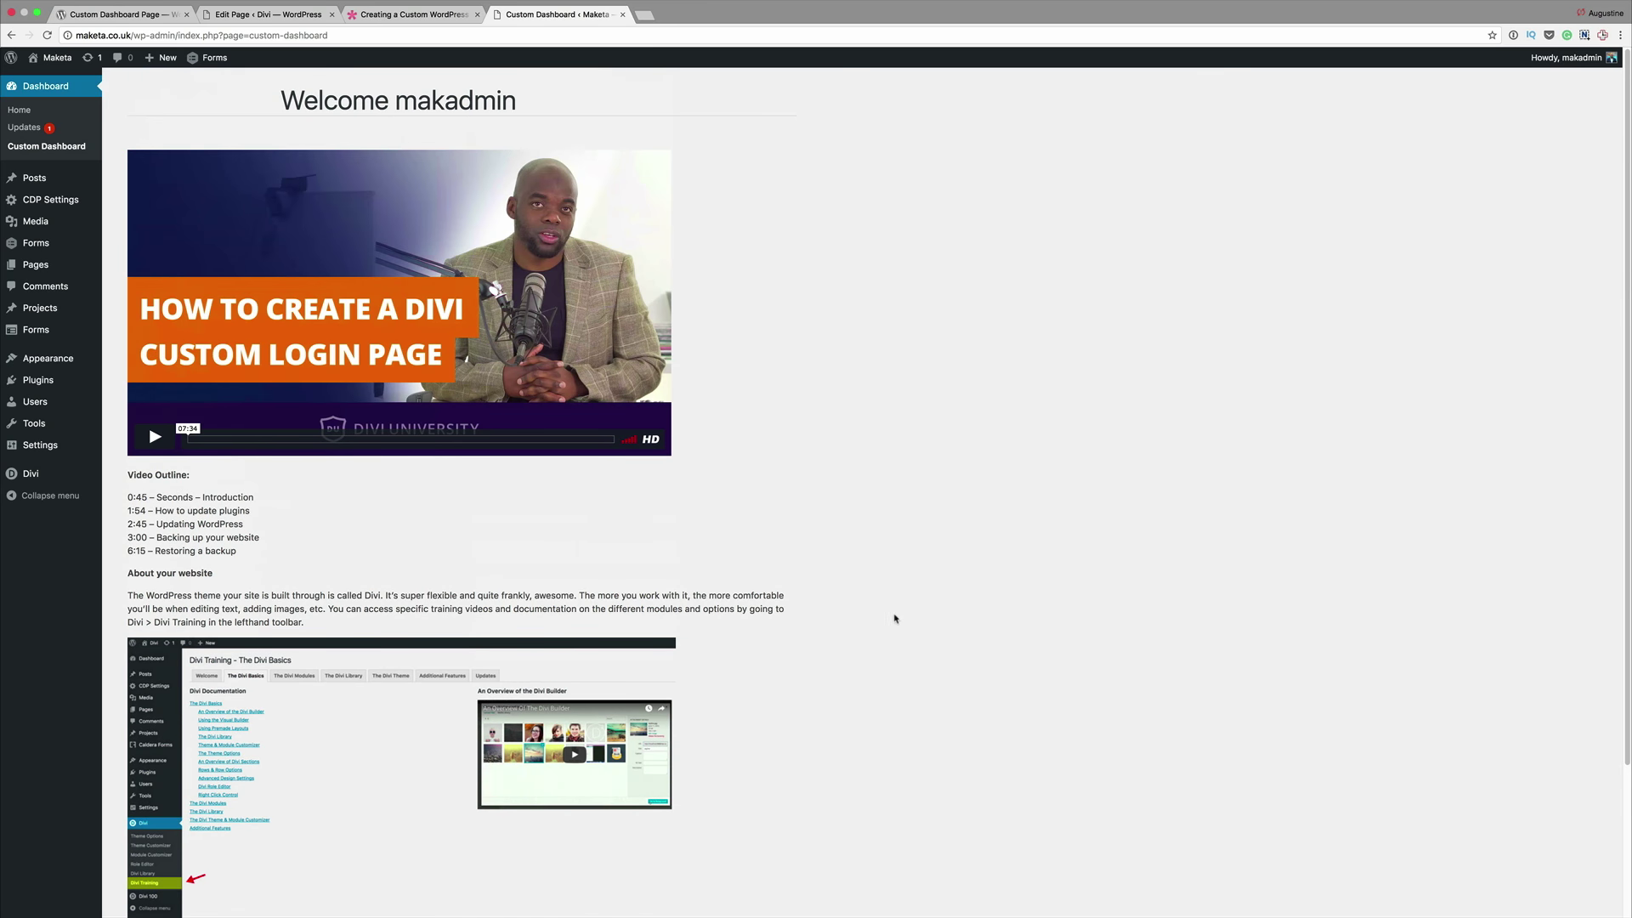
scroll(612, 410, down, 3)
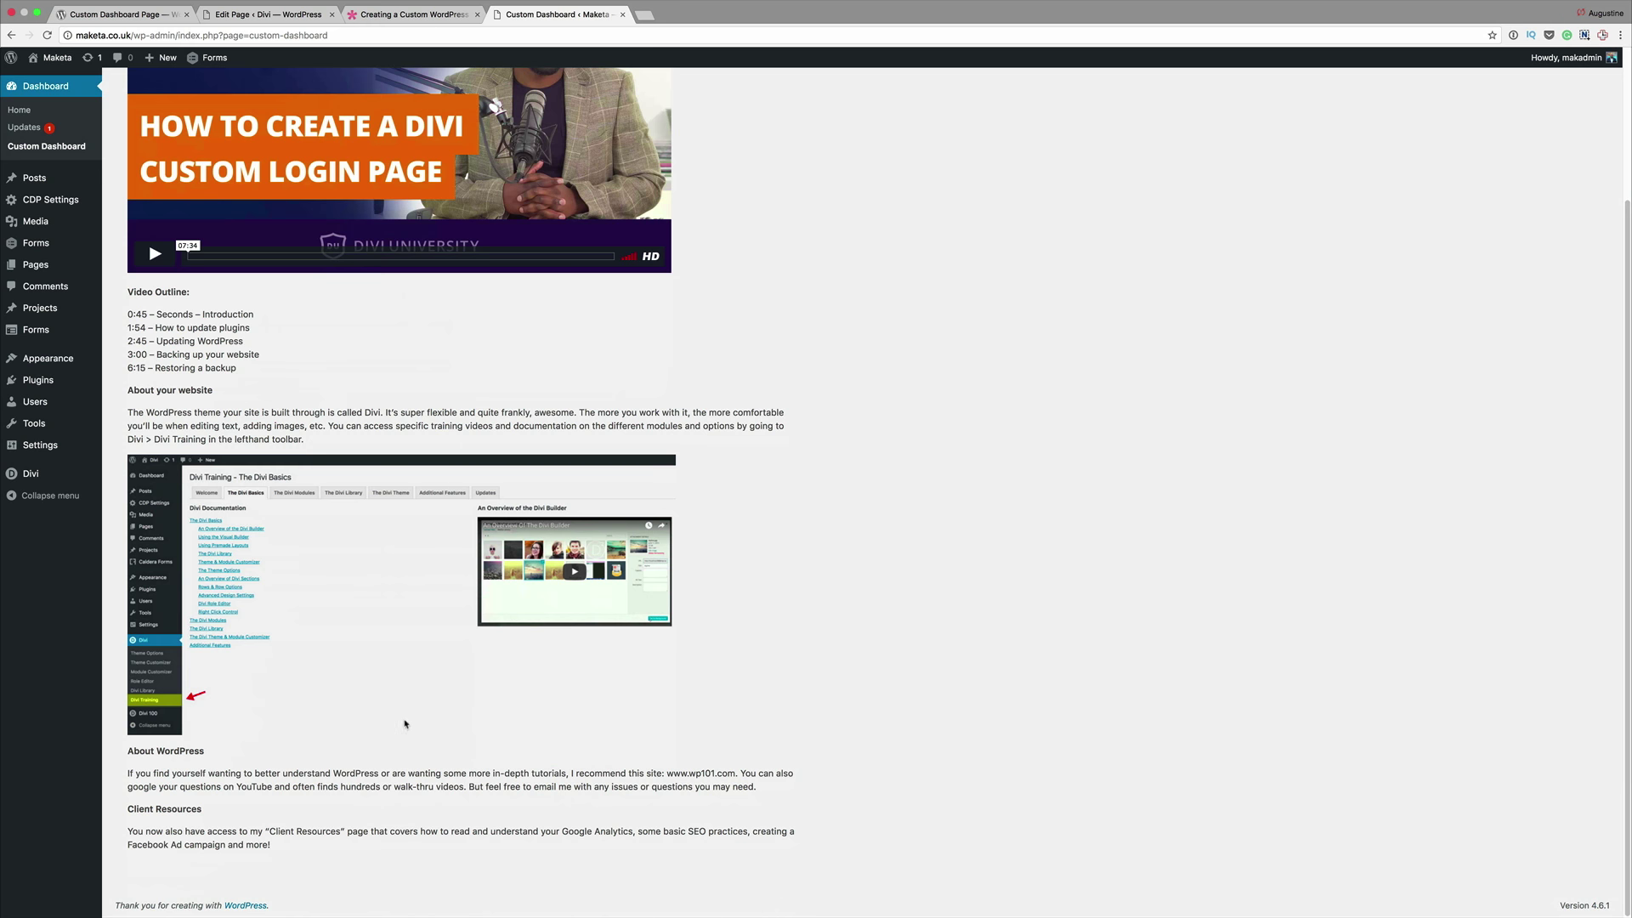
scroll(322, 580, up, 5)
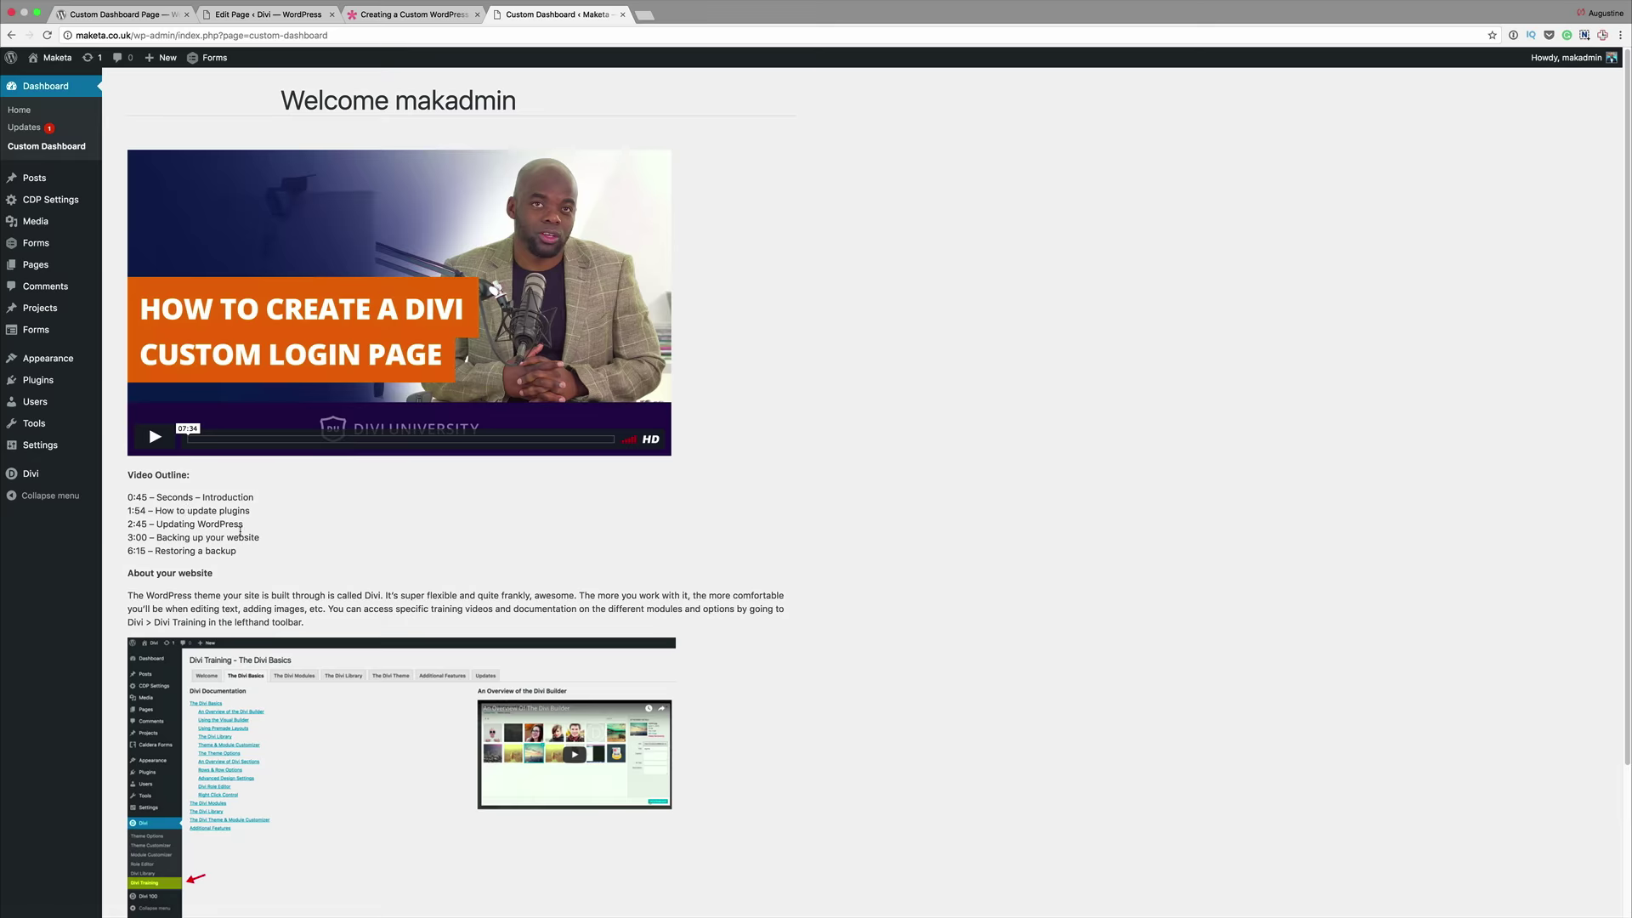
mouse_move(37, 218)
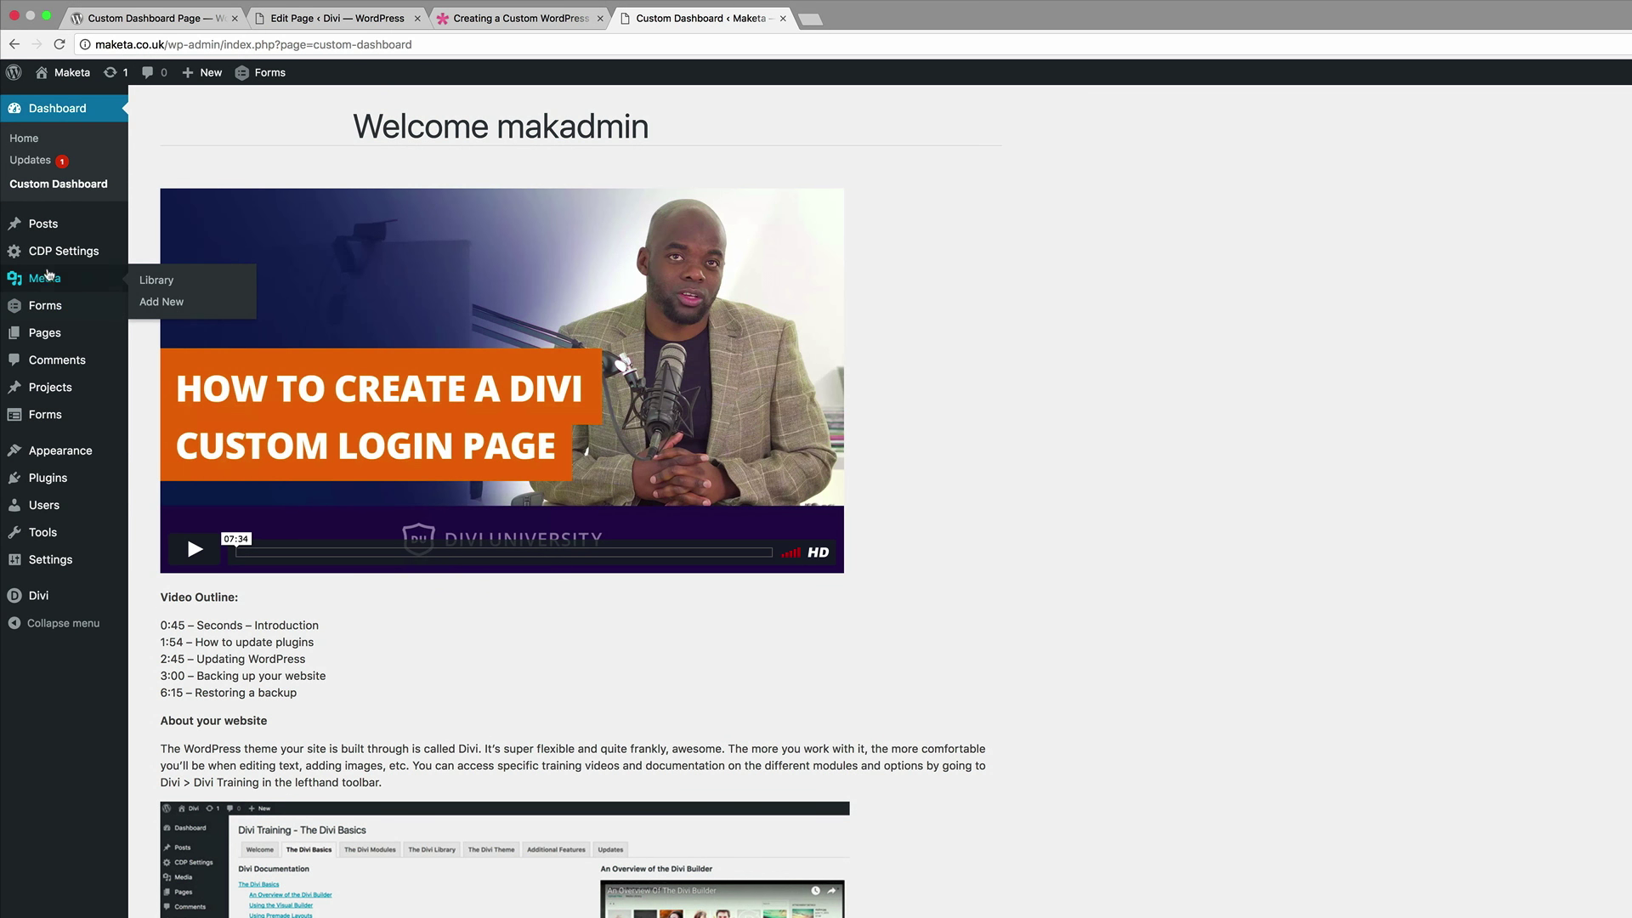
- Upload wm-divi-training.zip as a new plugin, install it, and activate it
mouse_move(49, 478)
click(161, 507)
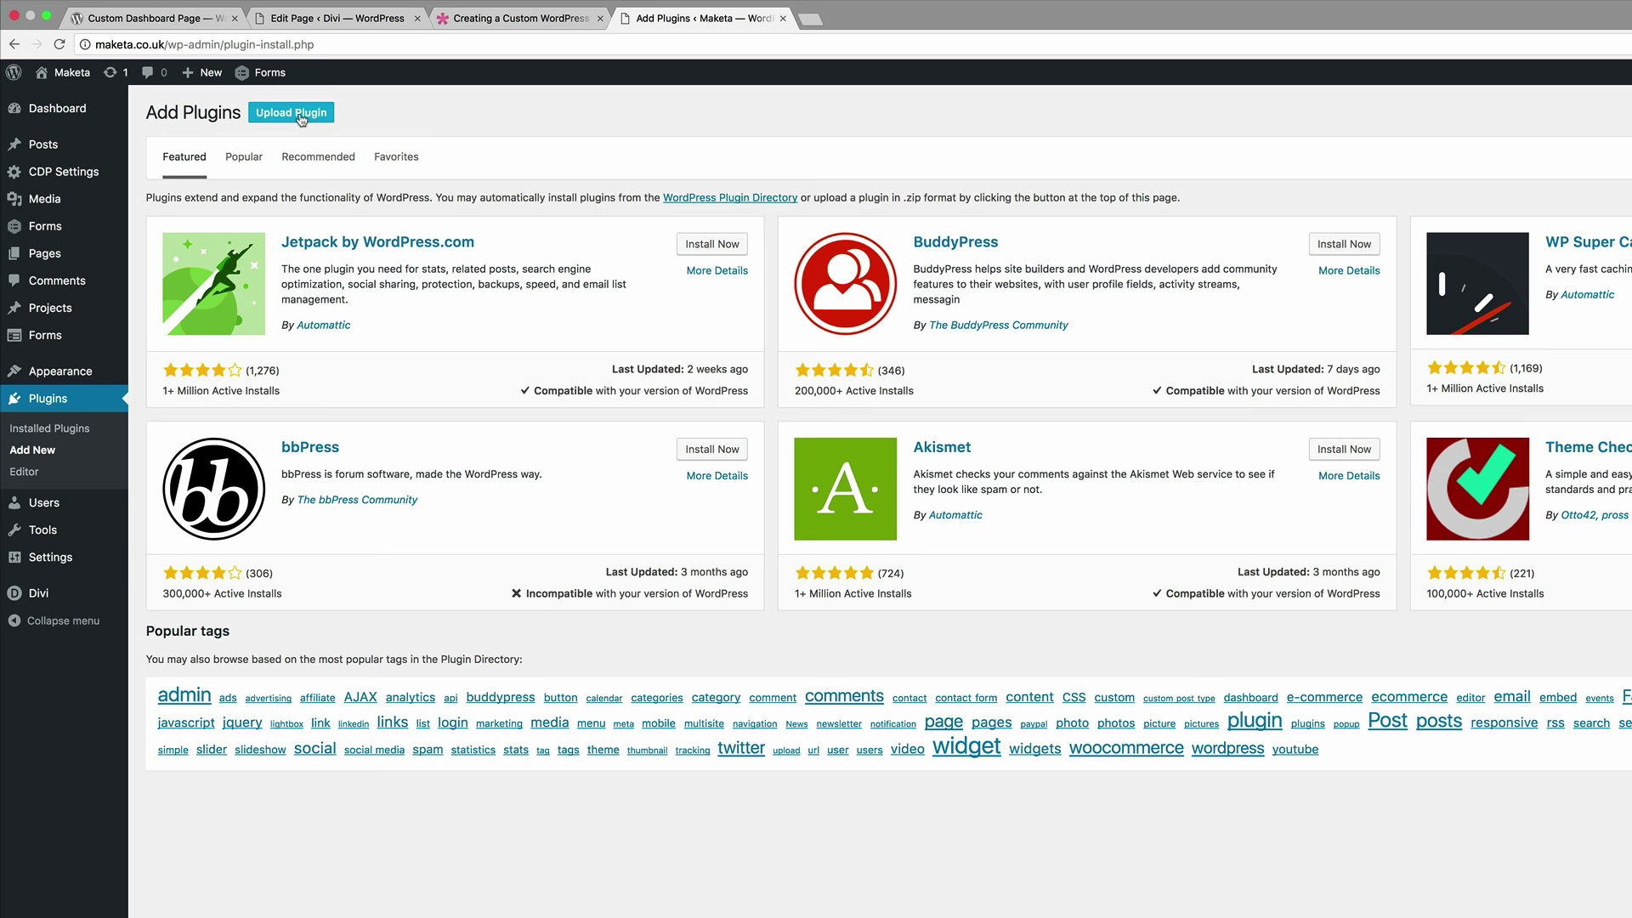
click(301, 118)
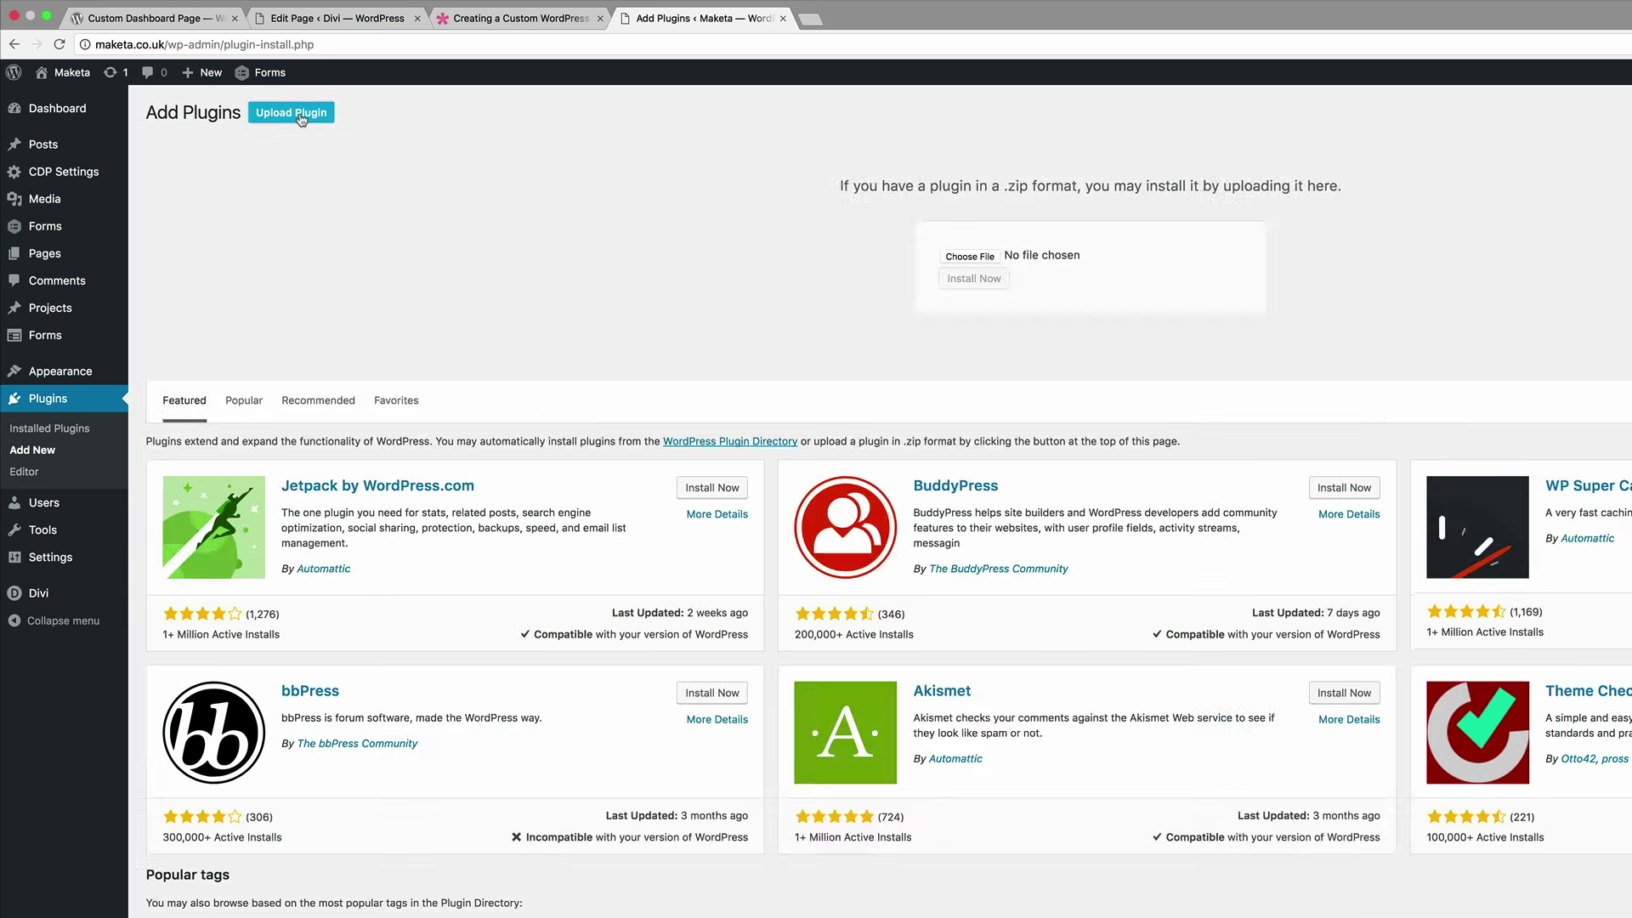
click(984, 260)
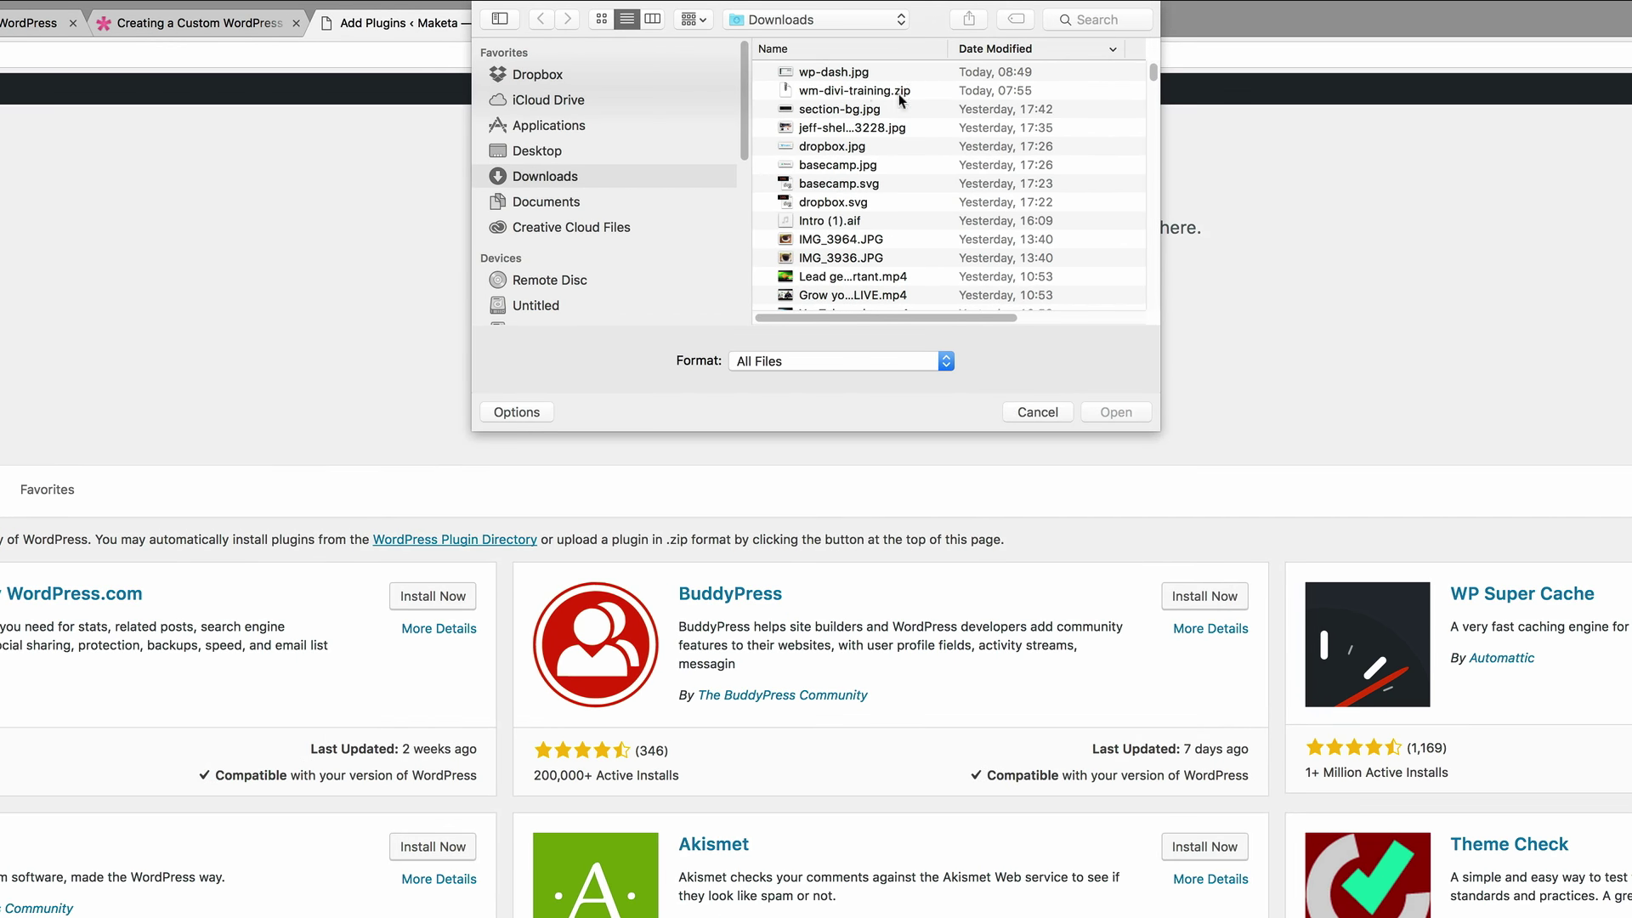
double_click(868, 91)
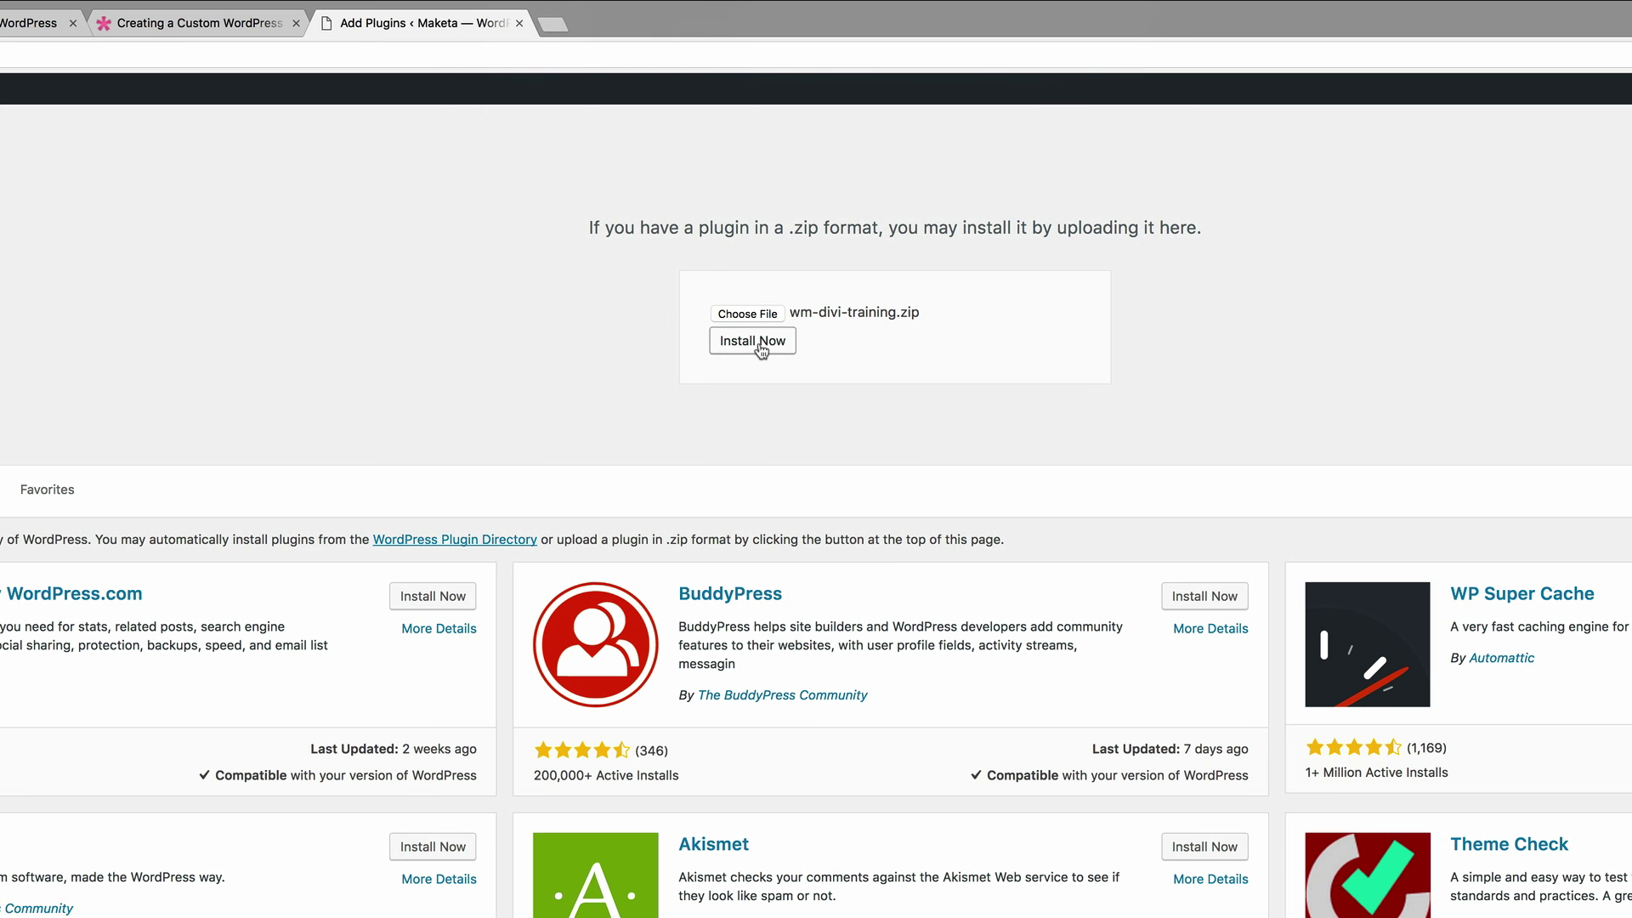
click(761, 348)
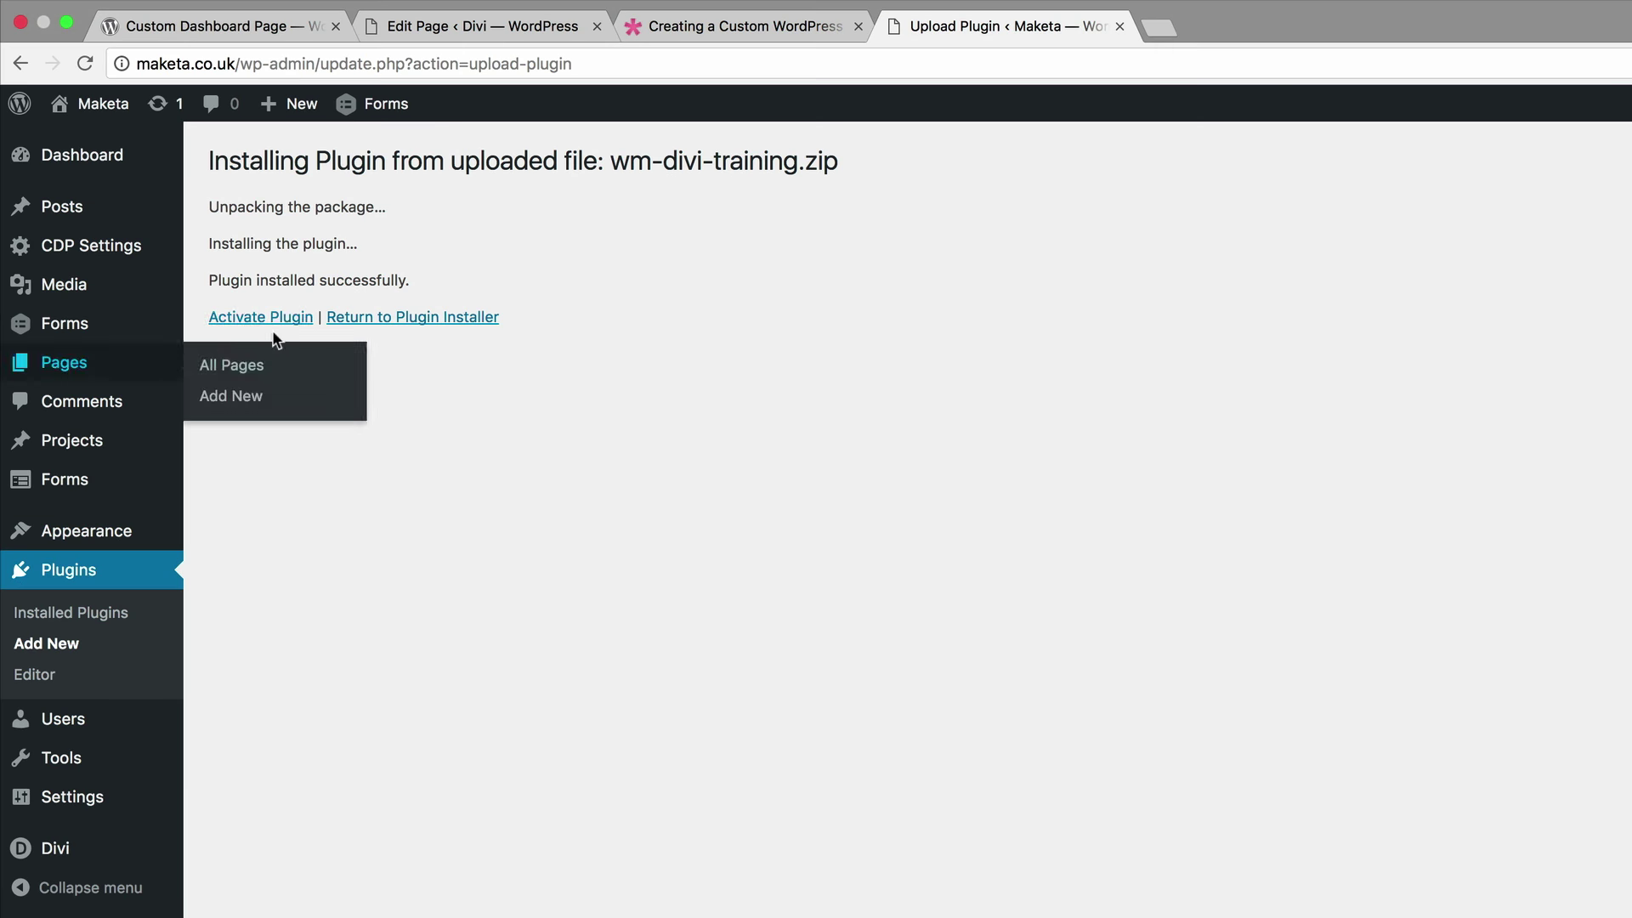
click(283, 320)
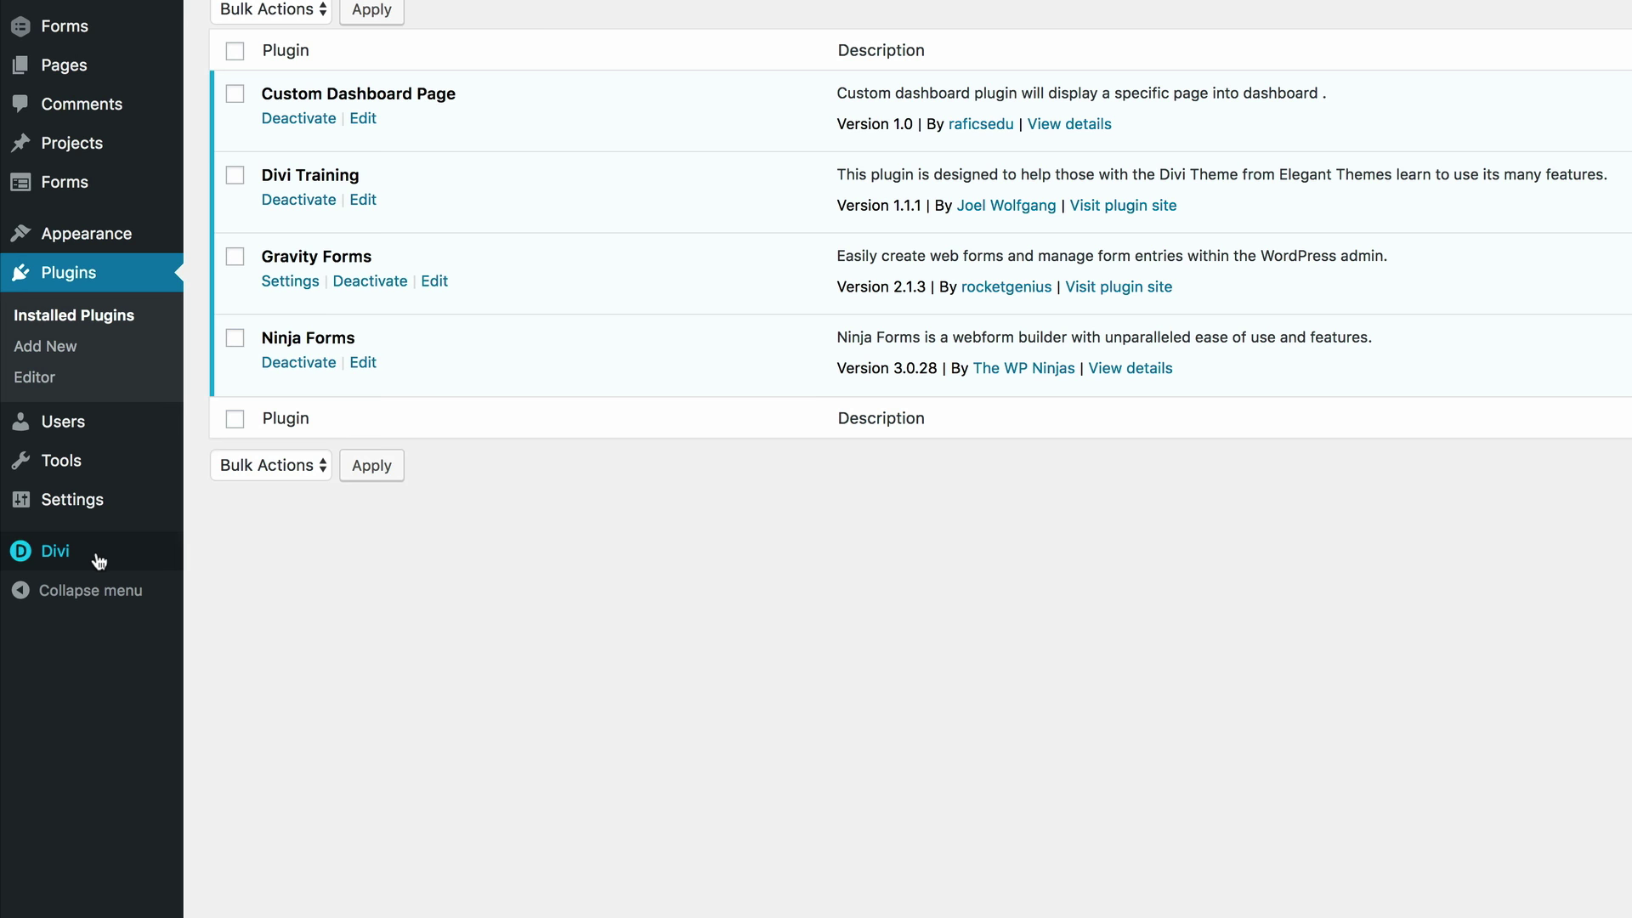
- Open Divi Training and browse The Divi Modules and The Divi Library documentation tabs
mouse_move(67, 560)
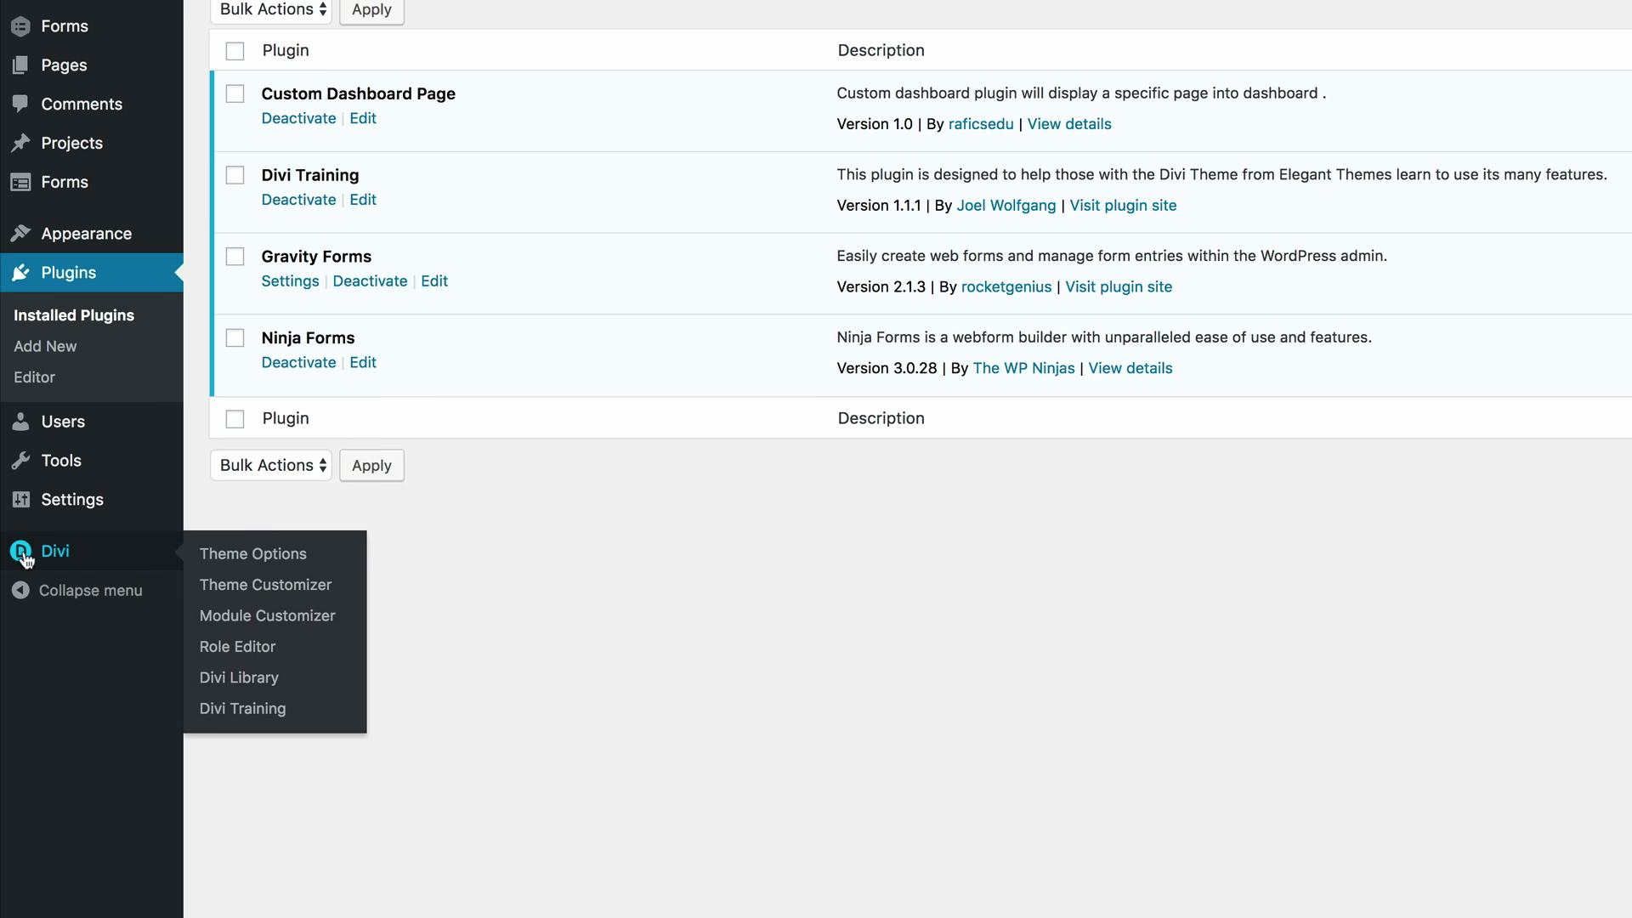
click(260, 711)
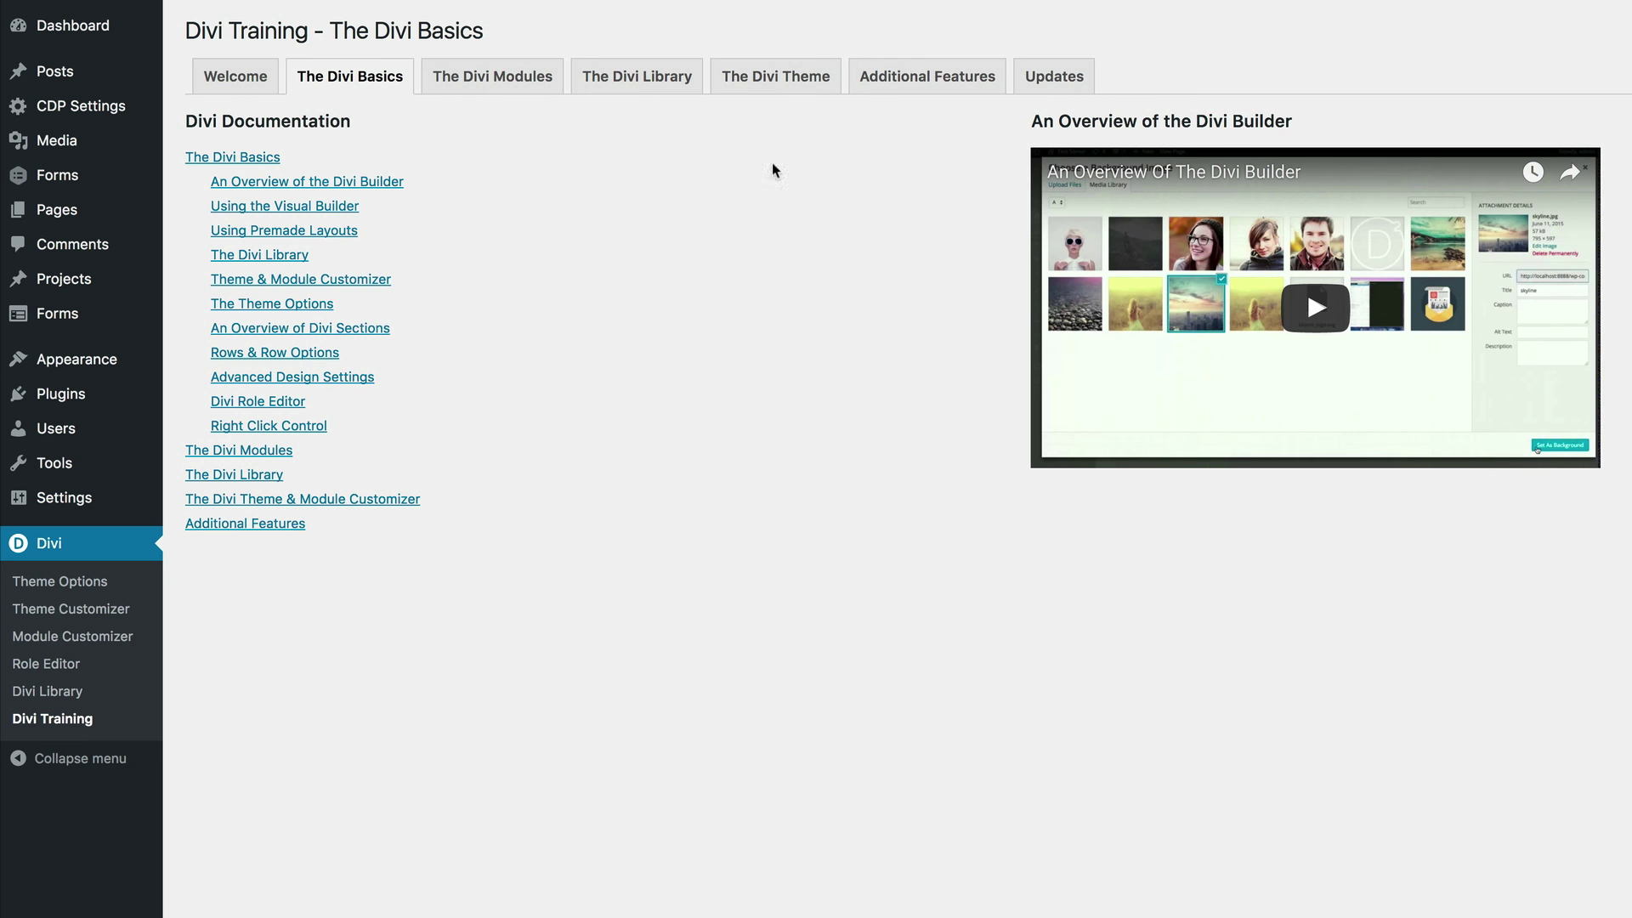
click(497, 80)
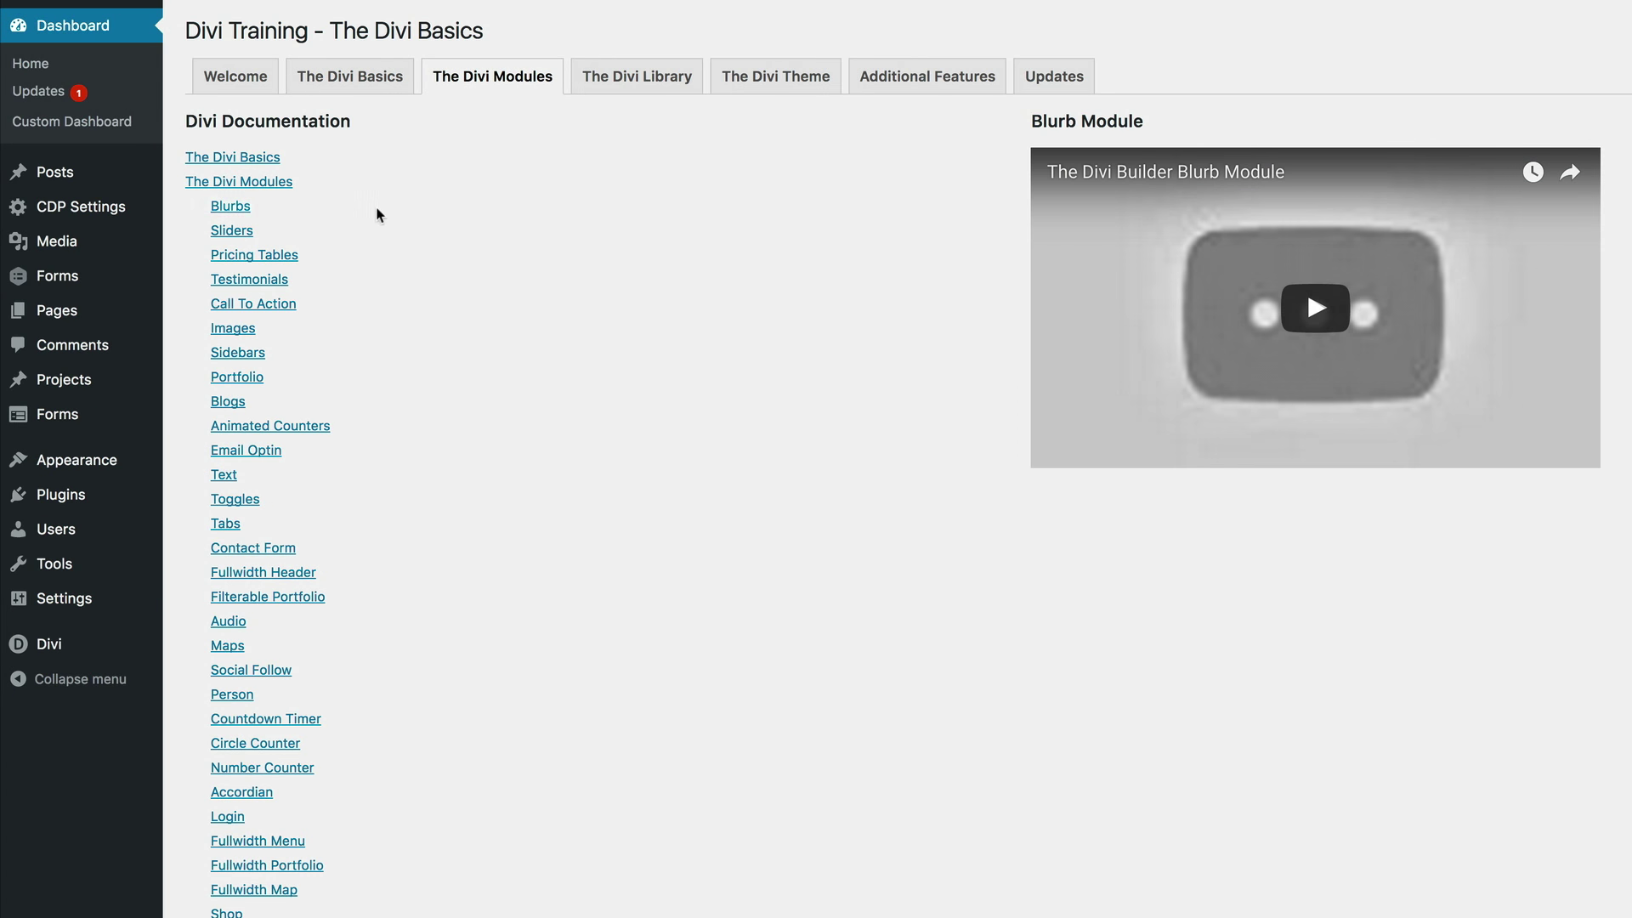
click(655, 83)
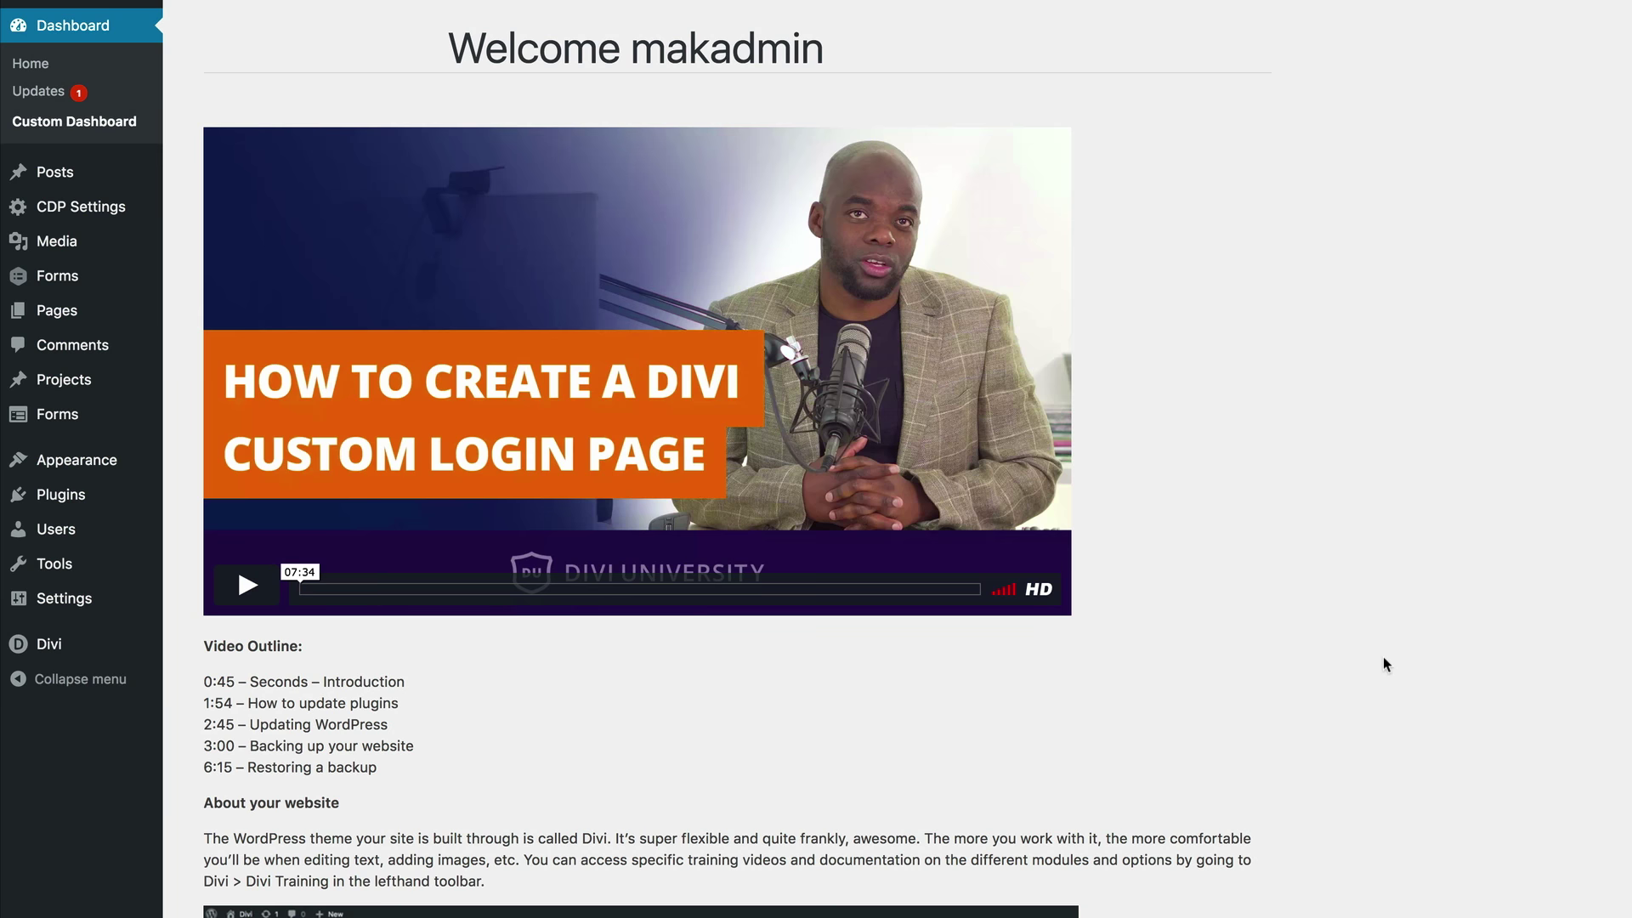